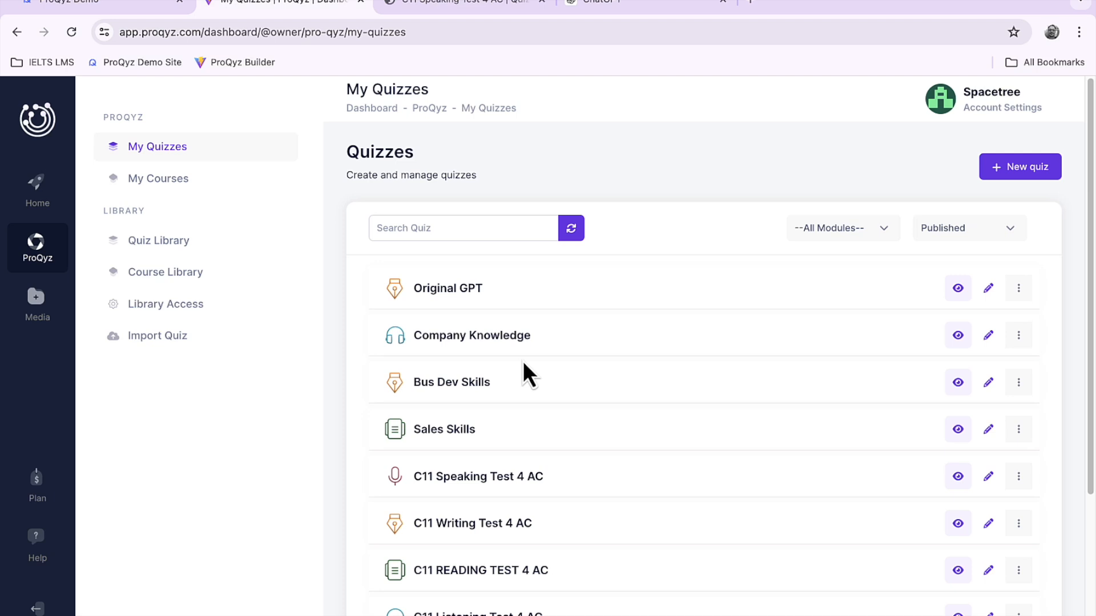
Step: Preview the C11 Speaking Test 4 AC from its general instructions, skip the microphone test, start Part 1, and return to the quiz list
click(438, 8)
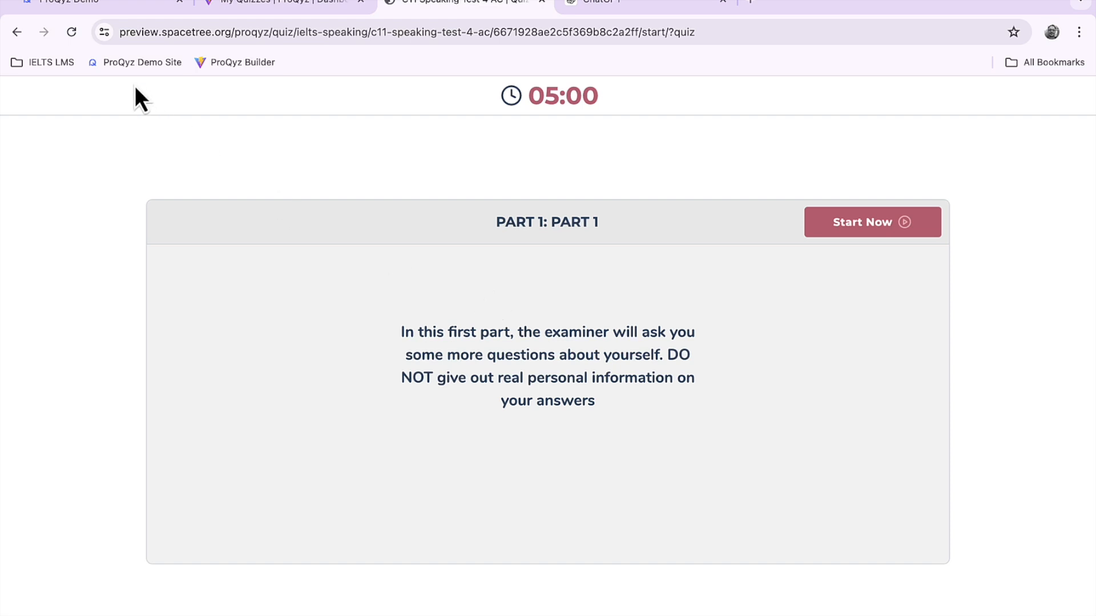
click(14, 35)
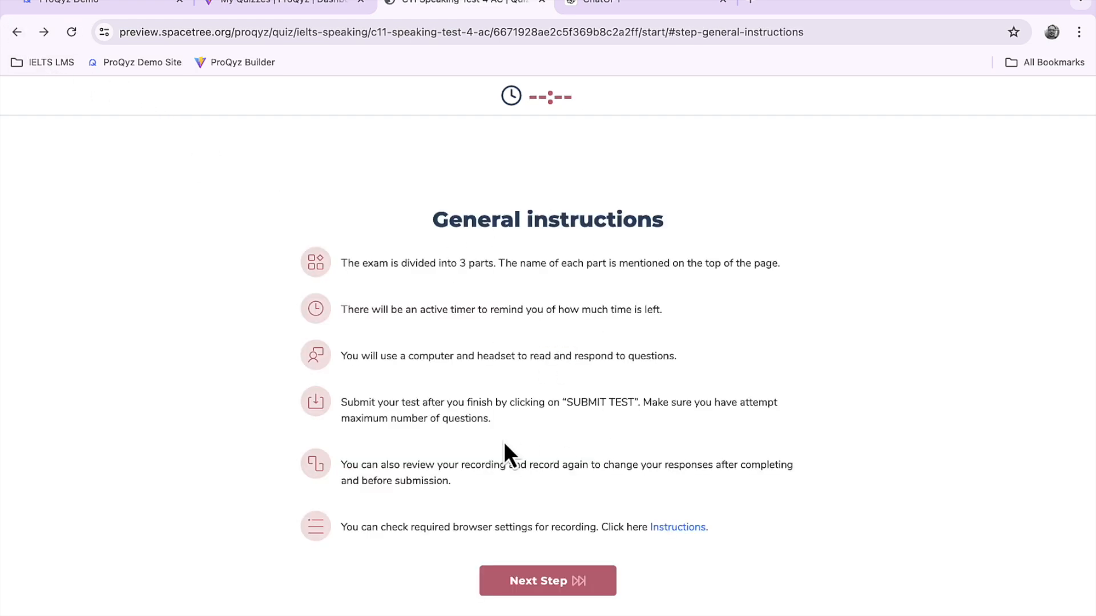
click(535, 588)
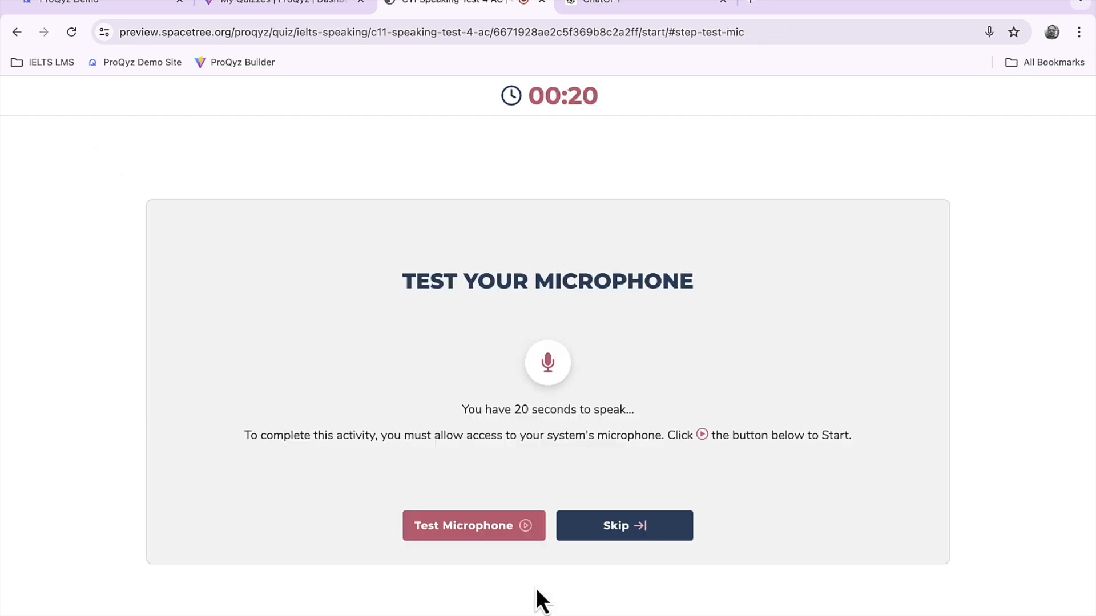
click(608, 532)
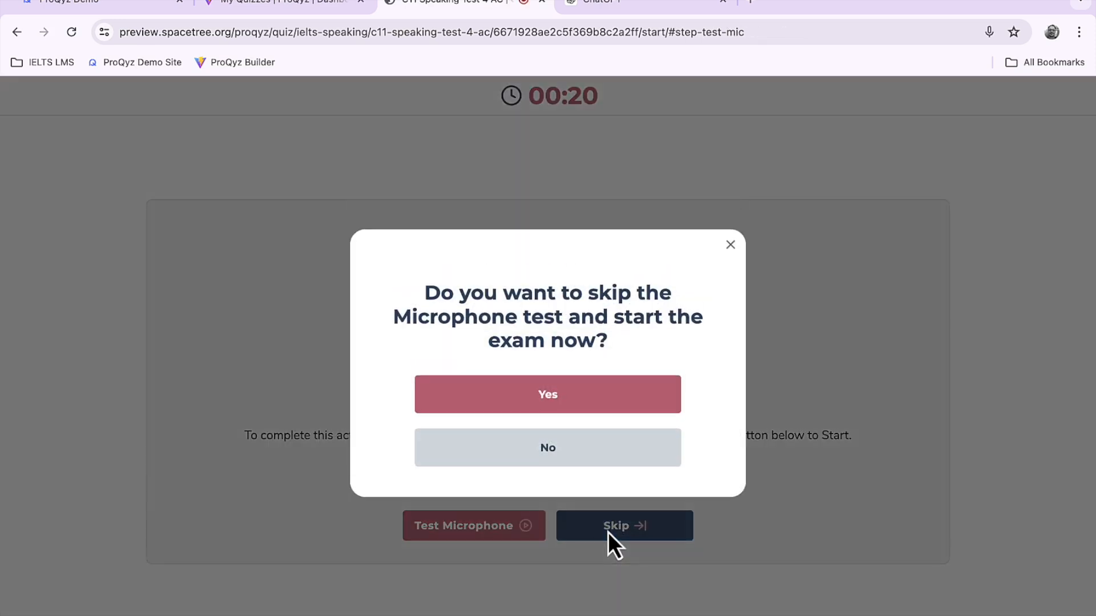
click(549, 402)
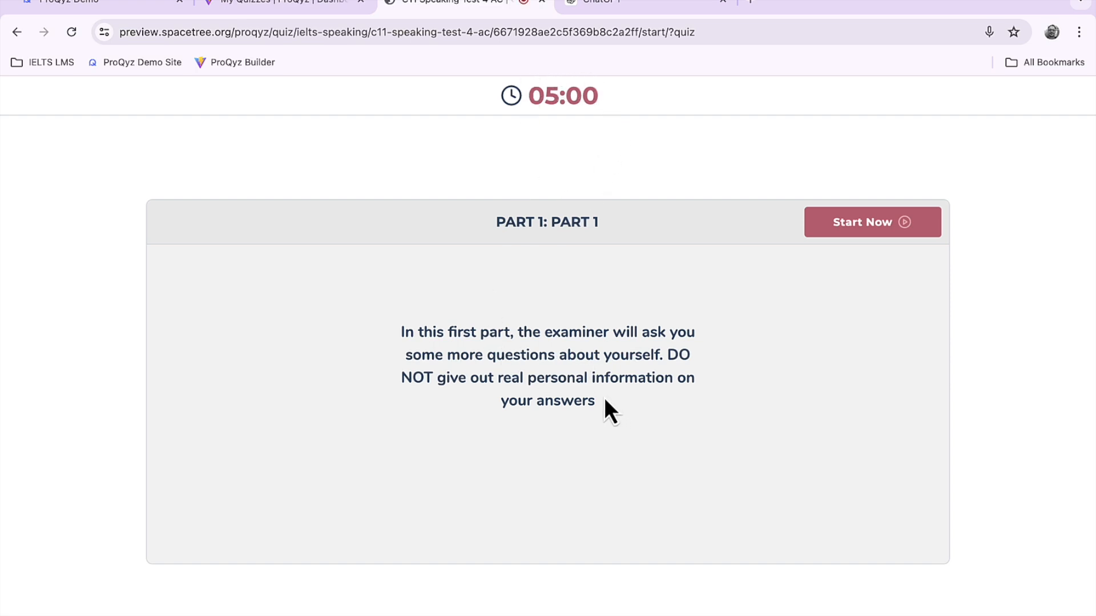
click(858, 227)
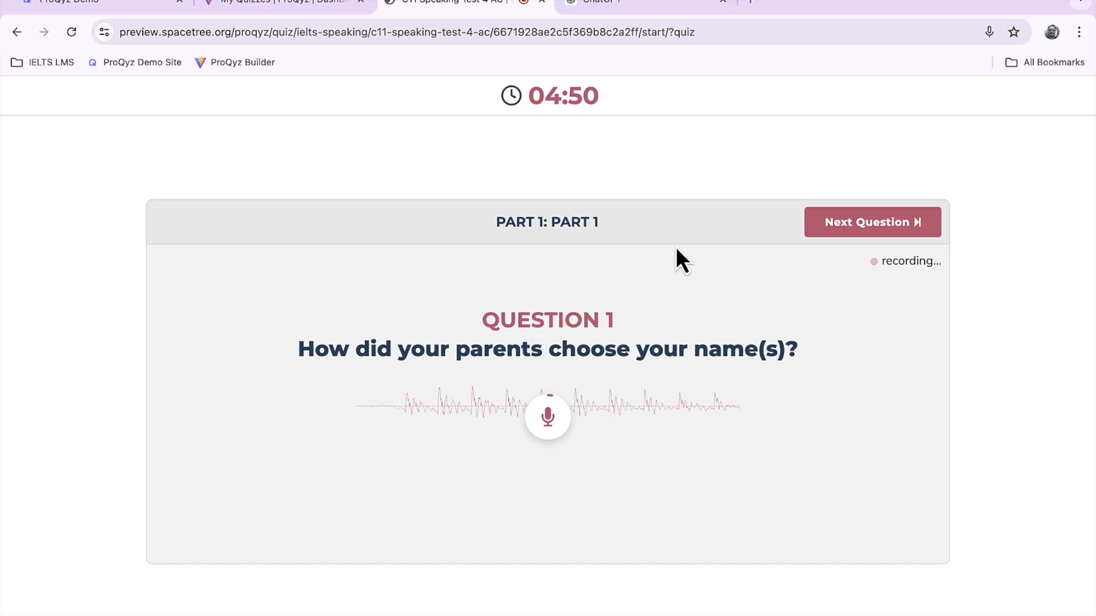
click(542, 2)
click(323, 8)
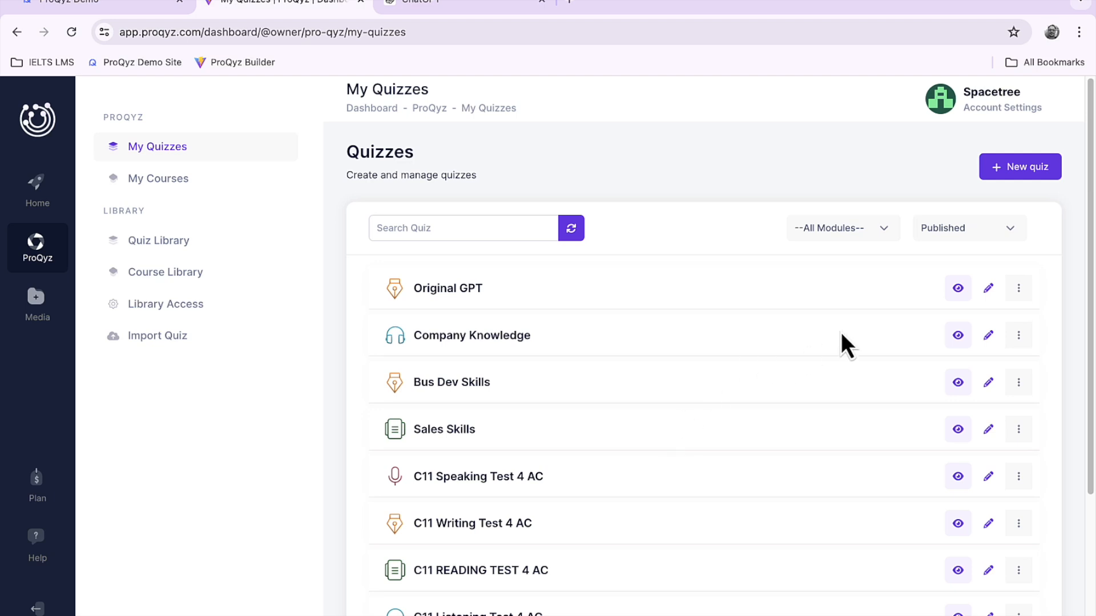
Step: Create a new Speaking quiz titled "Test for Speaking" without a description
click(1005, 181)
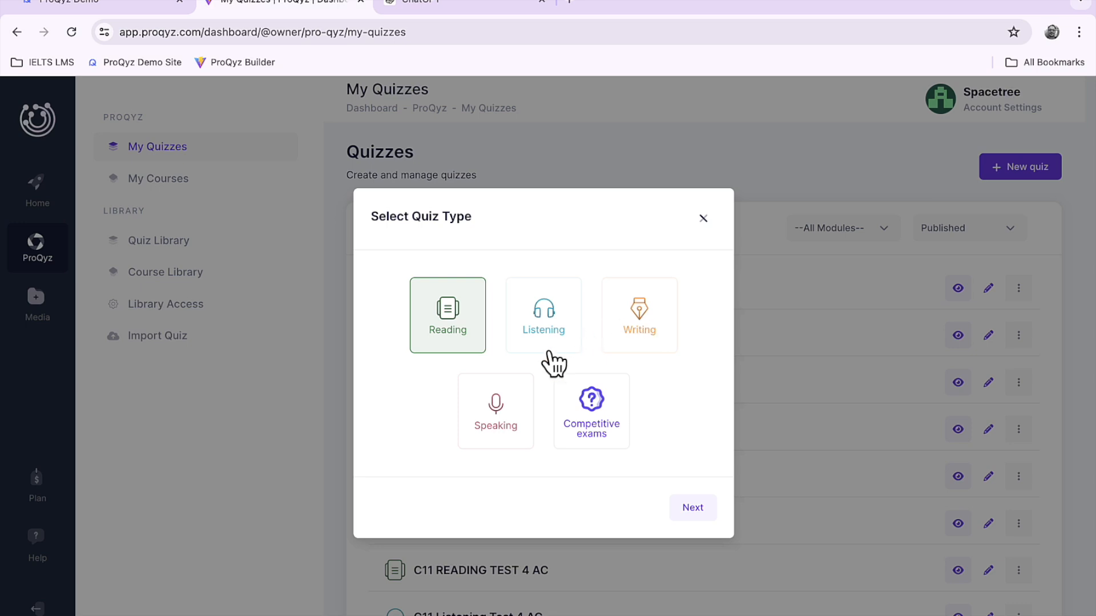
click(492, 410)
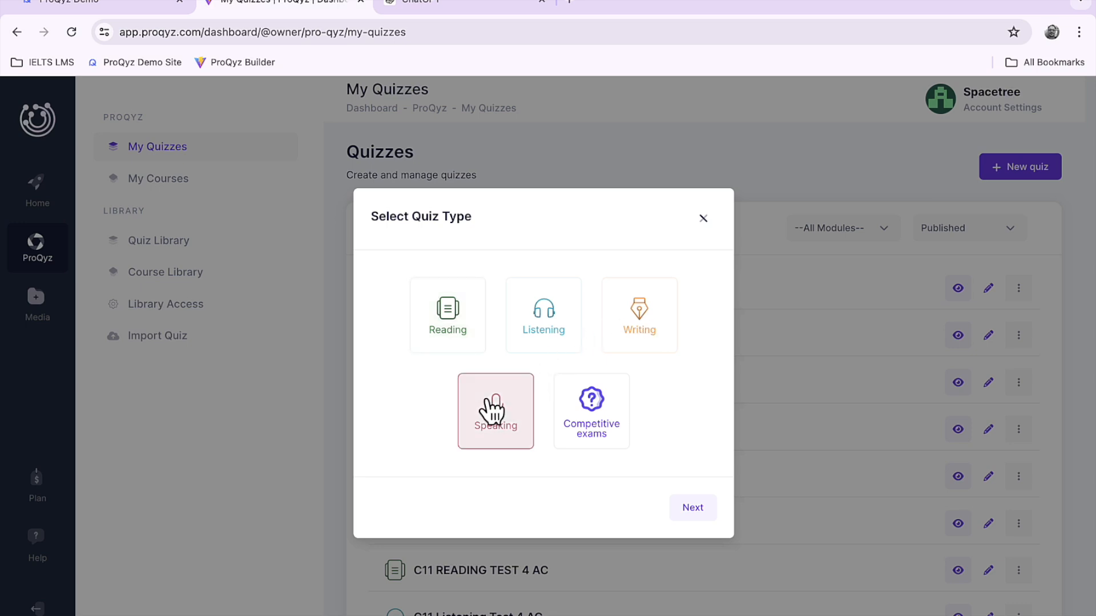
click(692, 510)
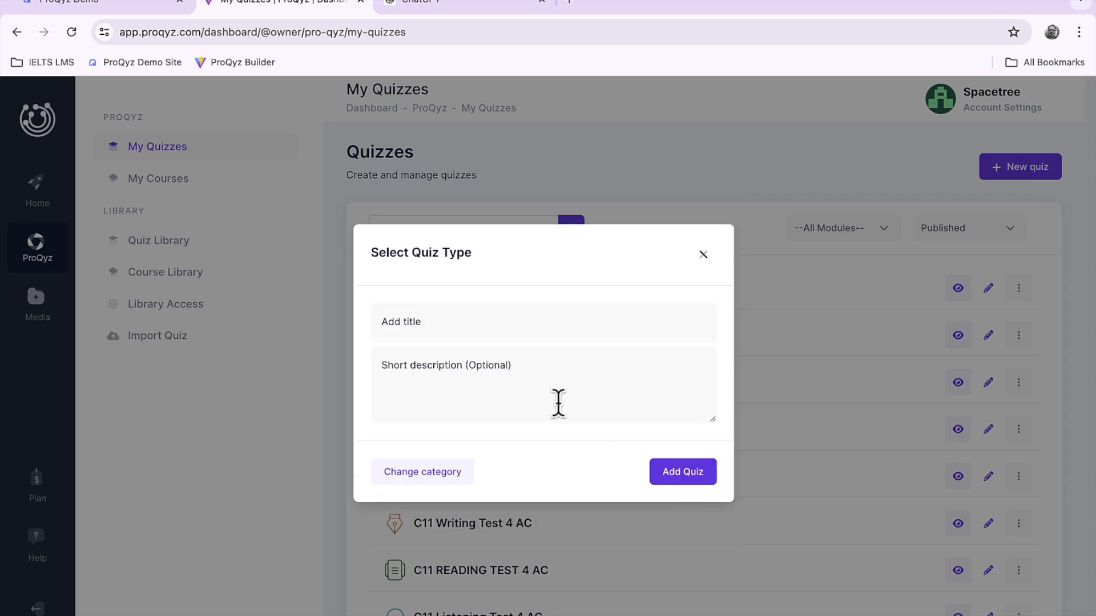
click(466, 316)
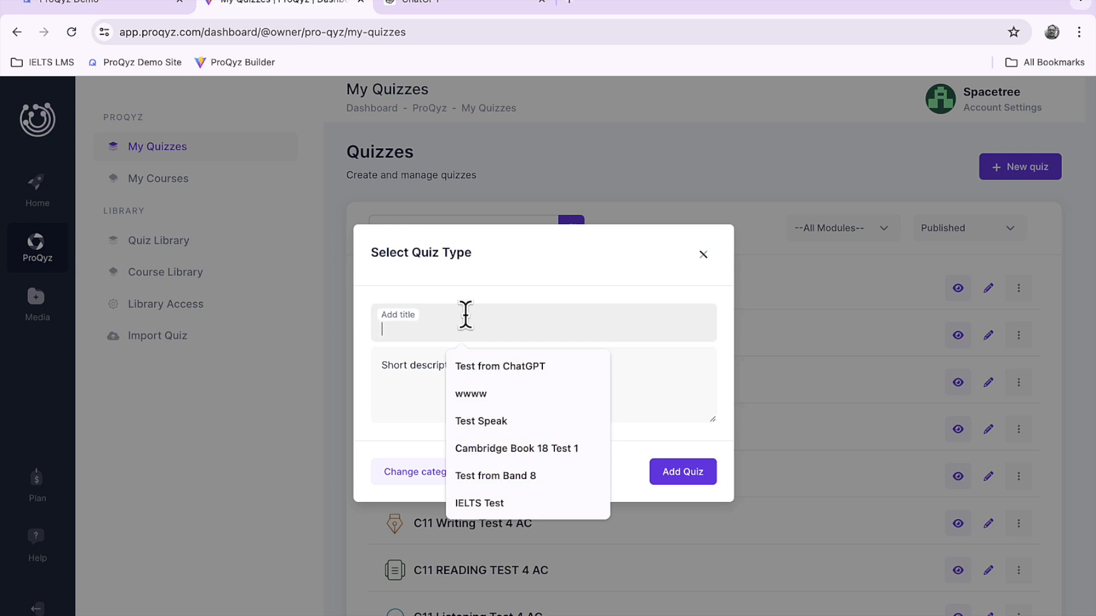
text(Test for Speaking)
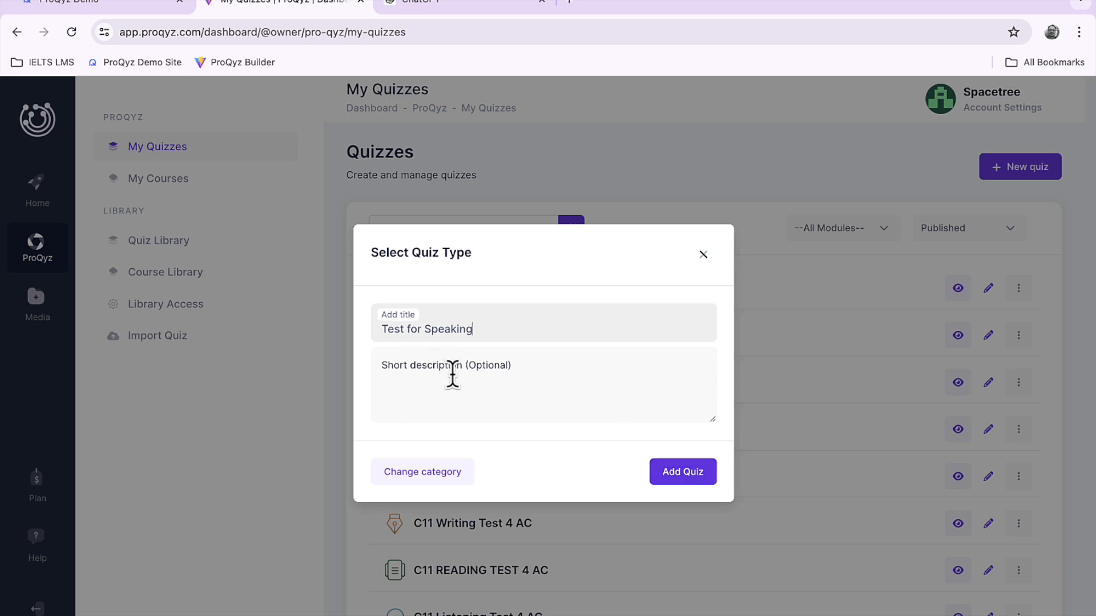
click(684, 477)
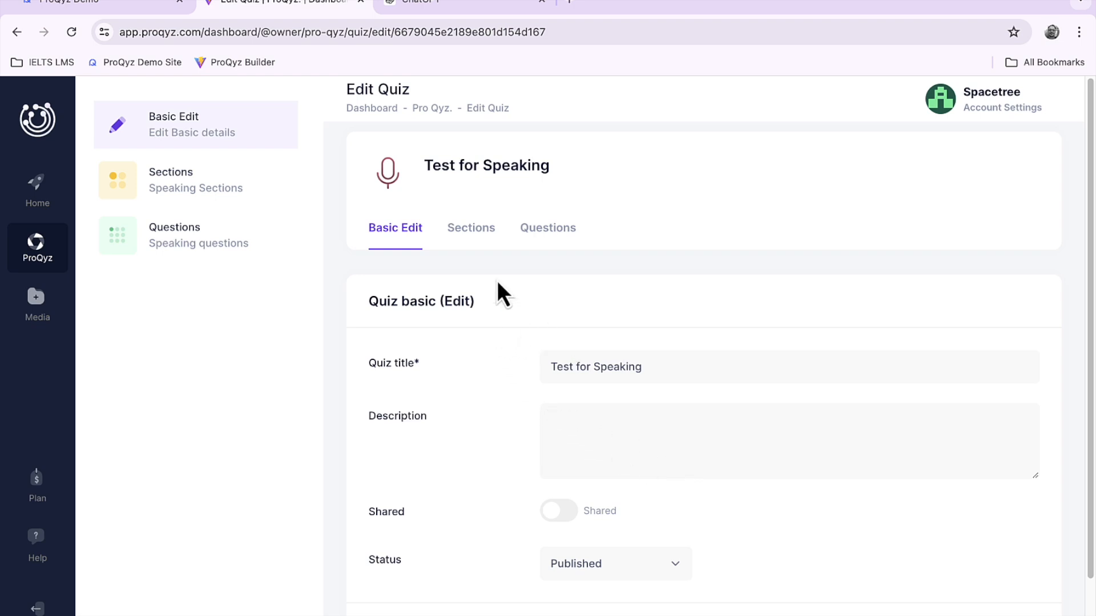
Step: Examine the new quiz's basic details, sections and questions pages
scroll(678, 514, down, 2)
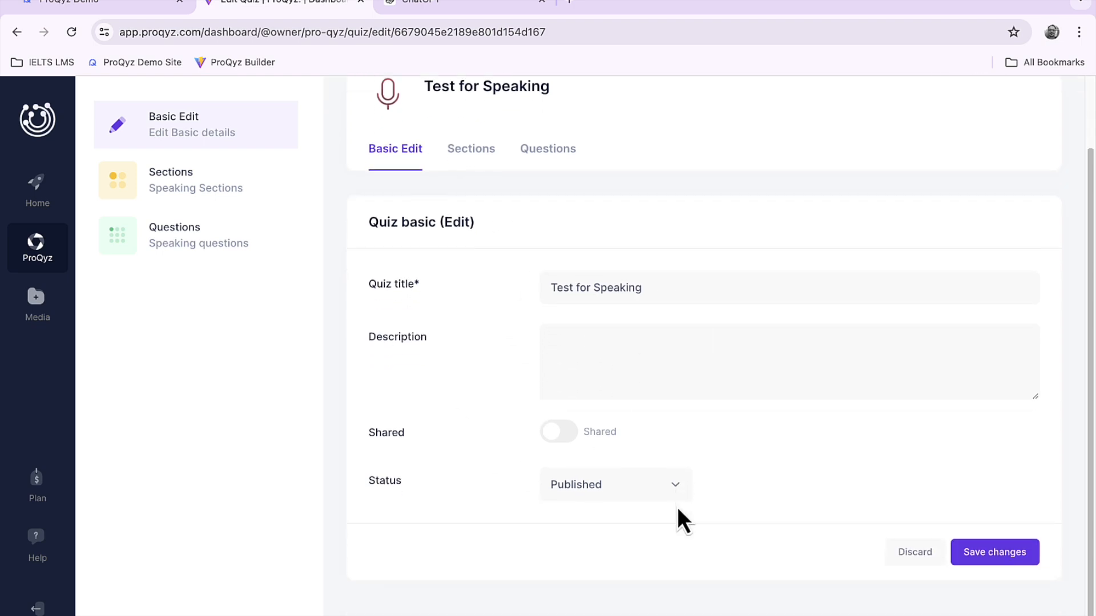
scroll(678, 510, up, 1)
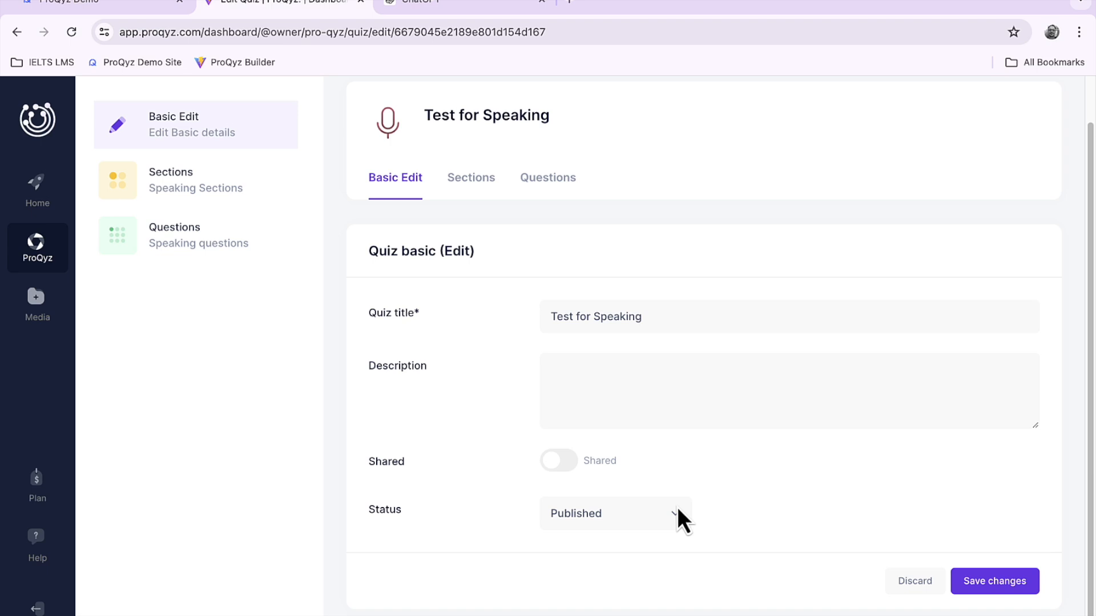
click(484, 193)
click(546, 183)
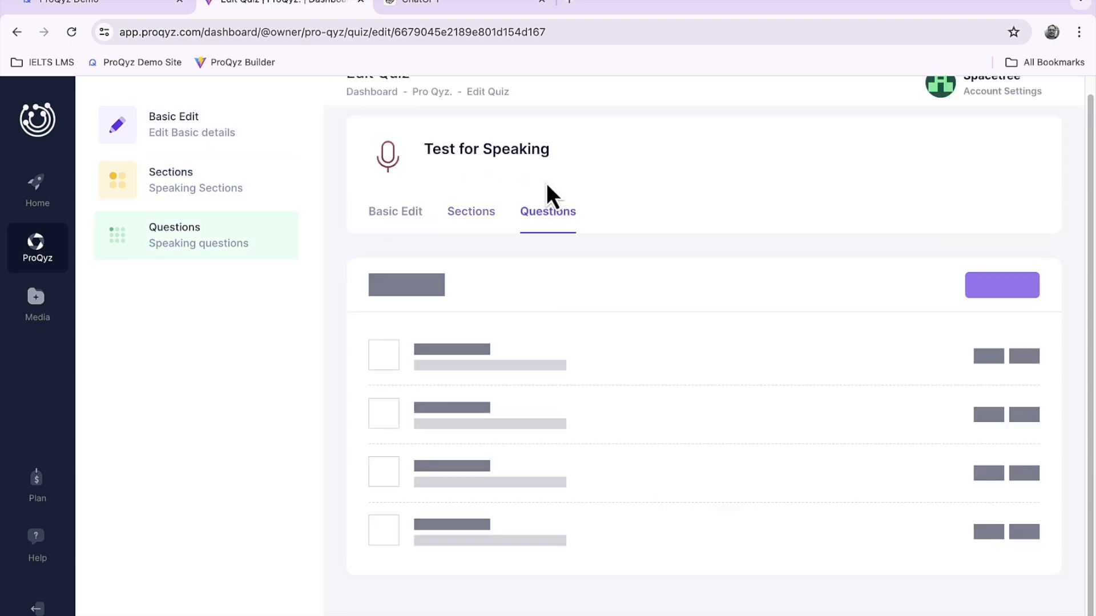
click(393, 231)
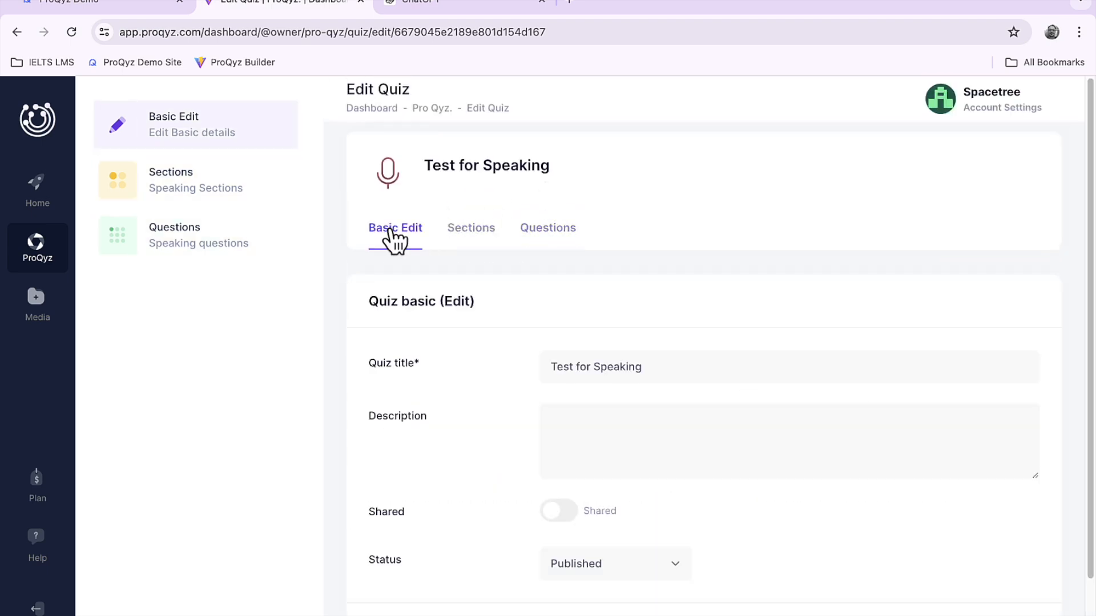
scroll(694, 304, down, 1)
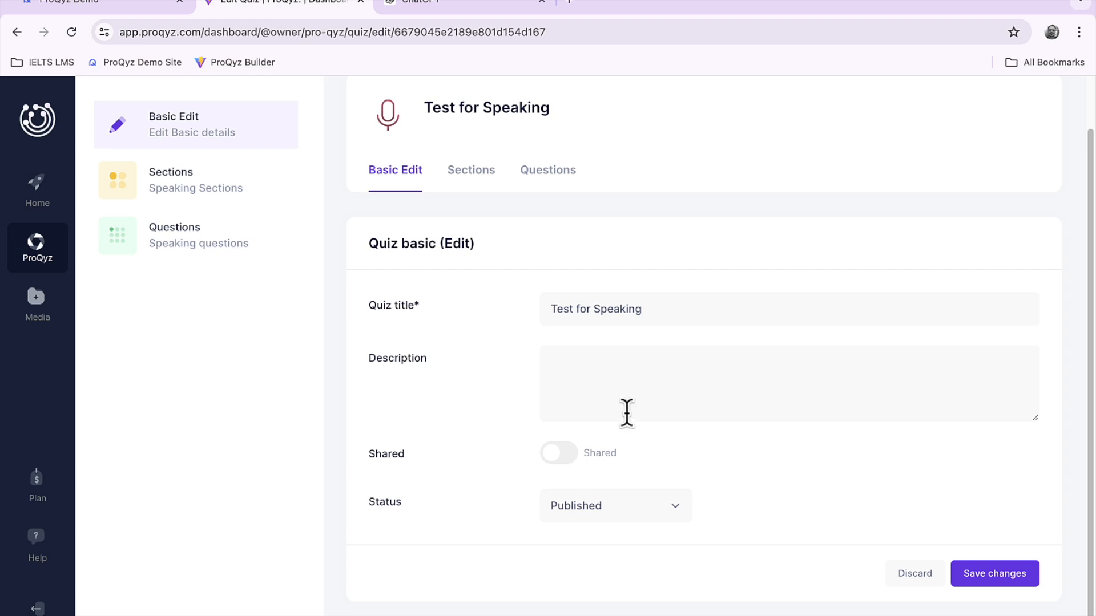
scroll(626, 414, up, 1)
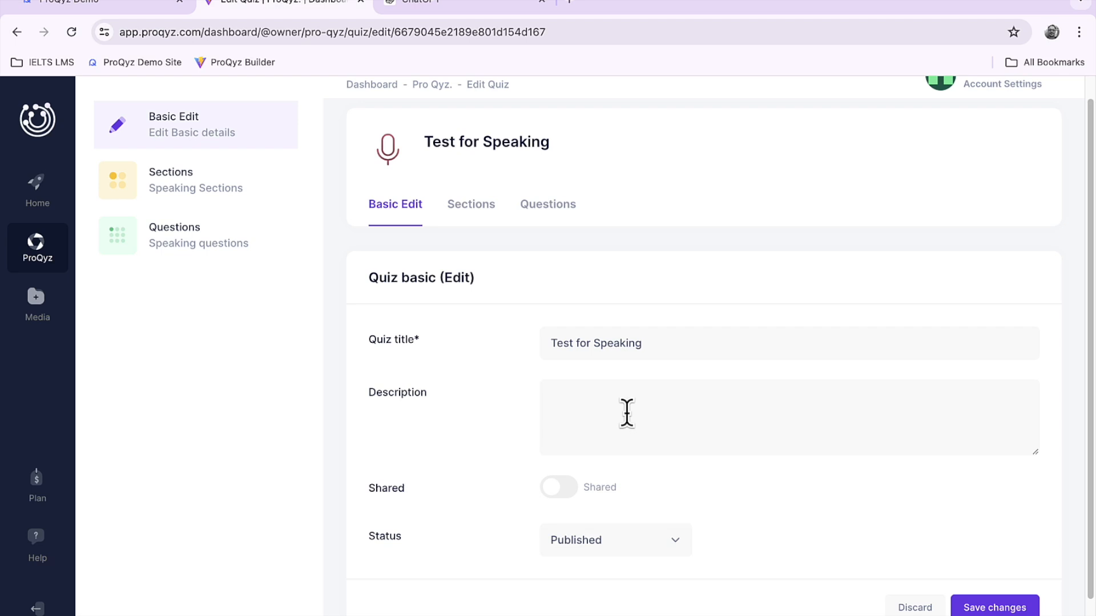
scroll(626, 413, up, 1)
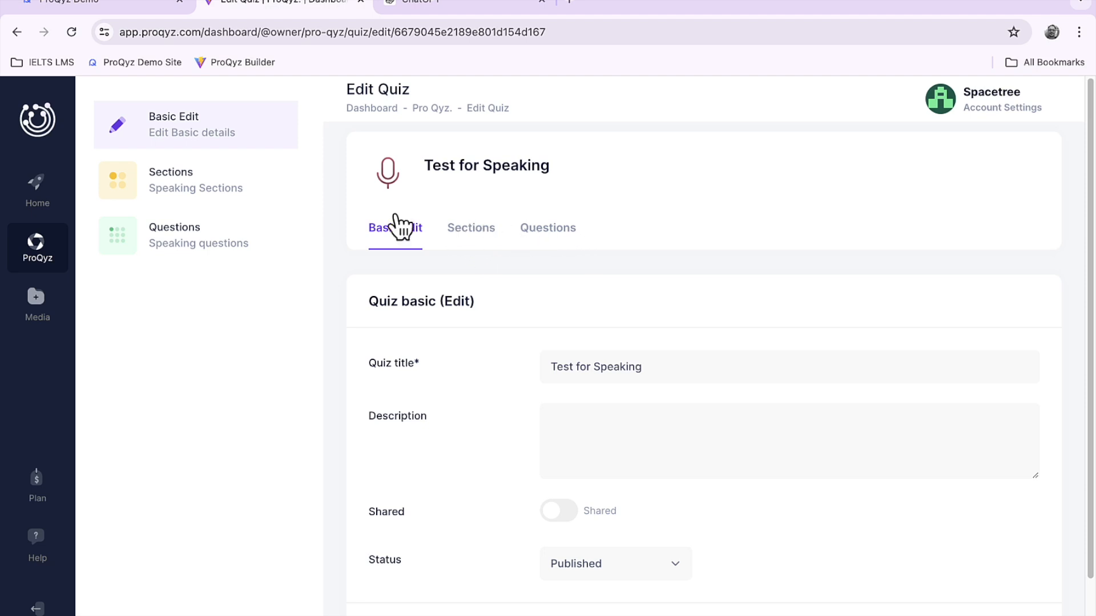
Step: Begin a new speaking section for the quiz and title it "Part 1"
click(178, 188)
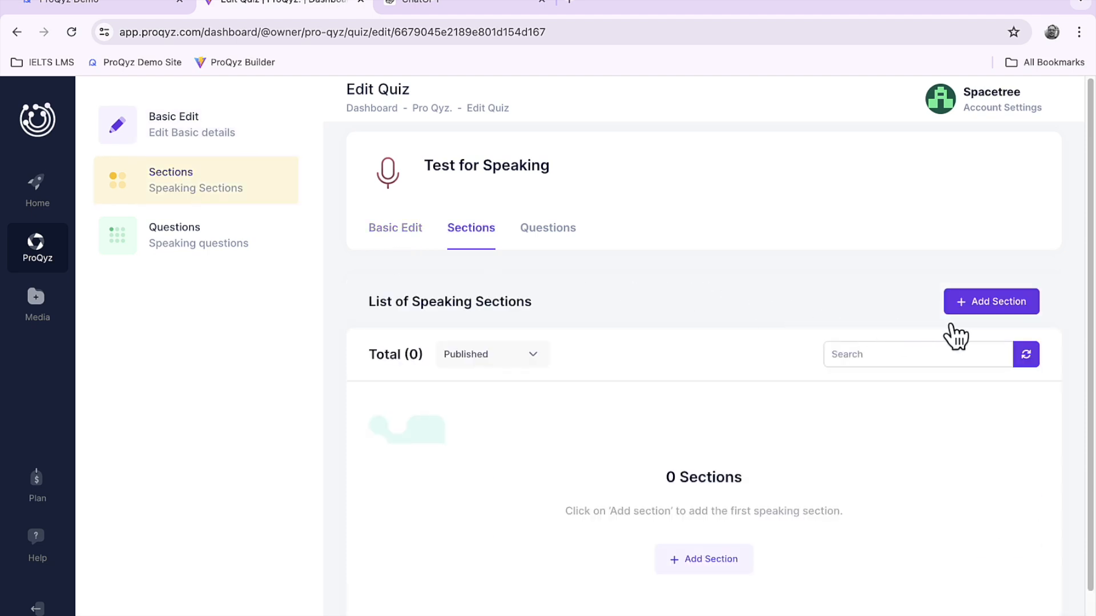
click(999, 305)
click(502, 193)
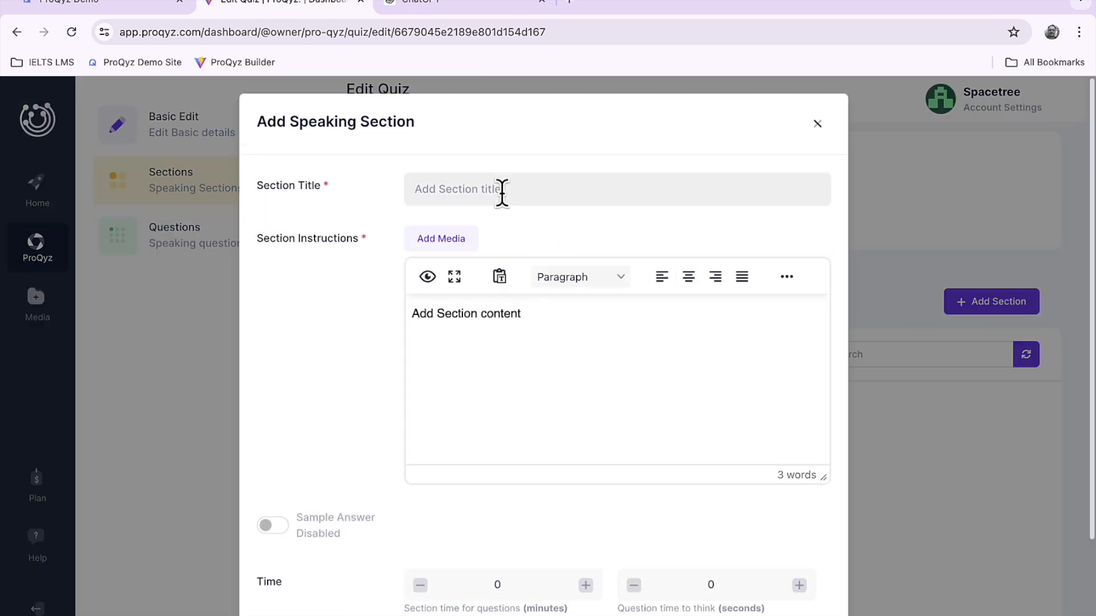
text(Part 1)
Step: Clear the placeholder text "Add Section content" from the section instructions
click(553, 327)
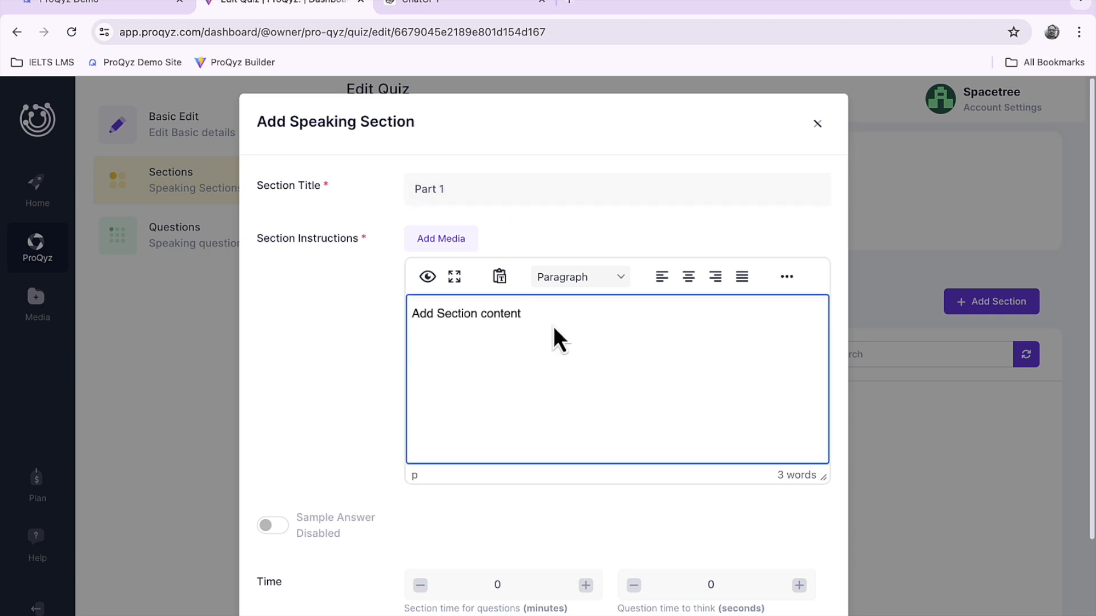
drag(360, 239, 256, 239)
click(534, 348)
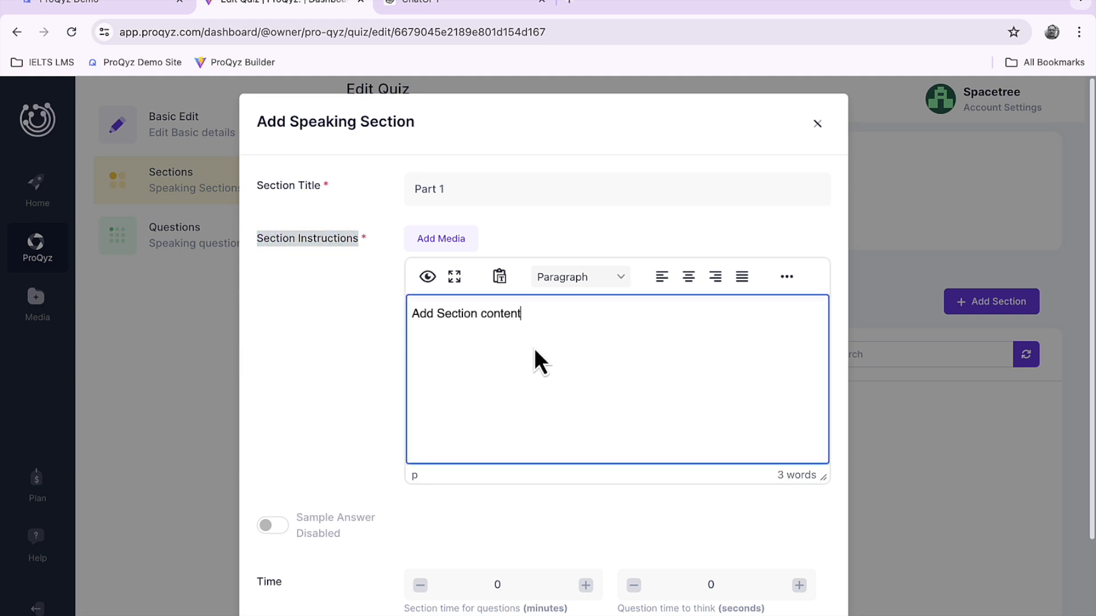
double_click(535, 315)
drag(511, 315, 412, 318)
key(BackSpace)
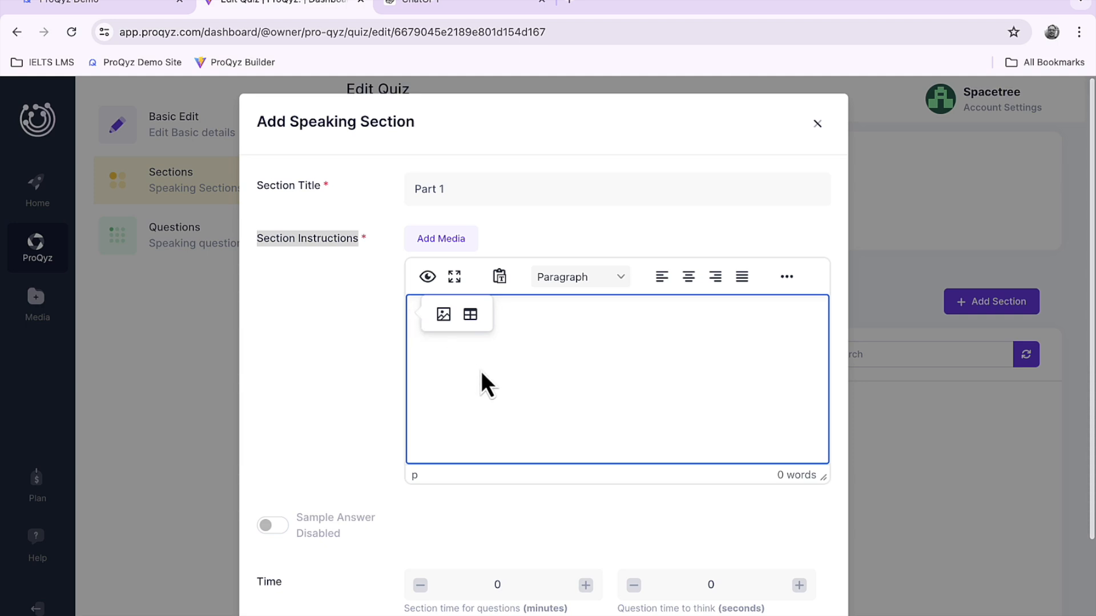
Step: Copy the two Part 1 instruction bullets from the ChatGPT IELTS speaking conversation into the section instructions in ProQyz
click(453, 1)
scroll(531, 171, up, 15)
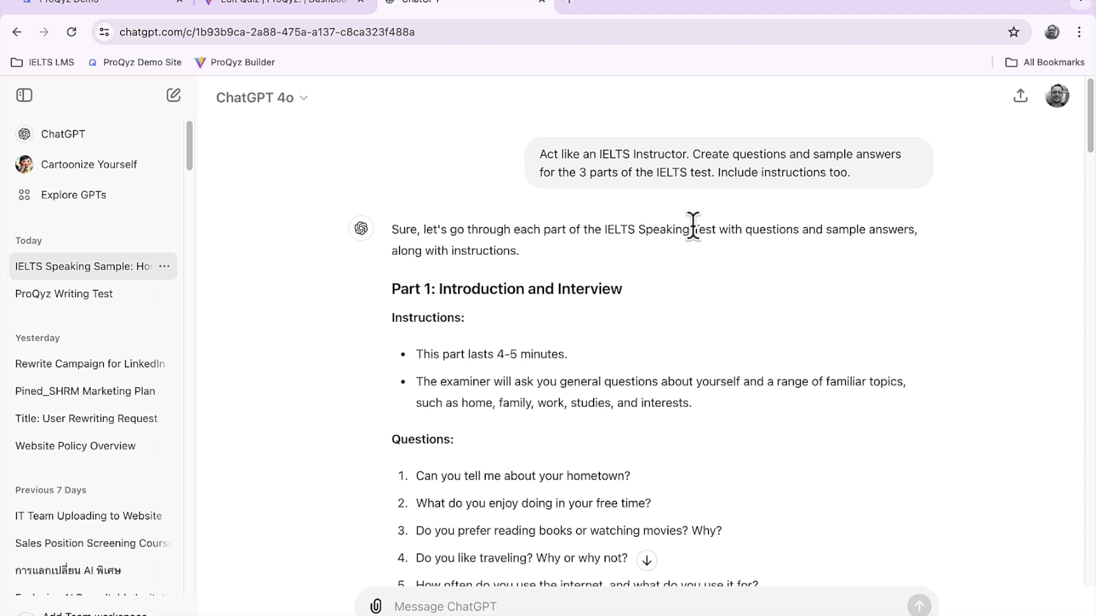
scroll(693, 226, down, 1)
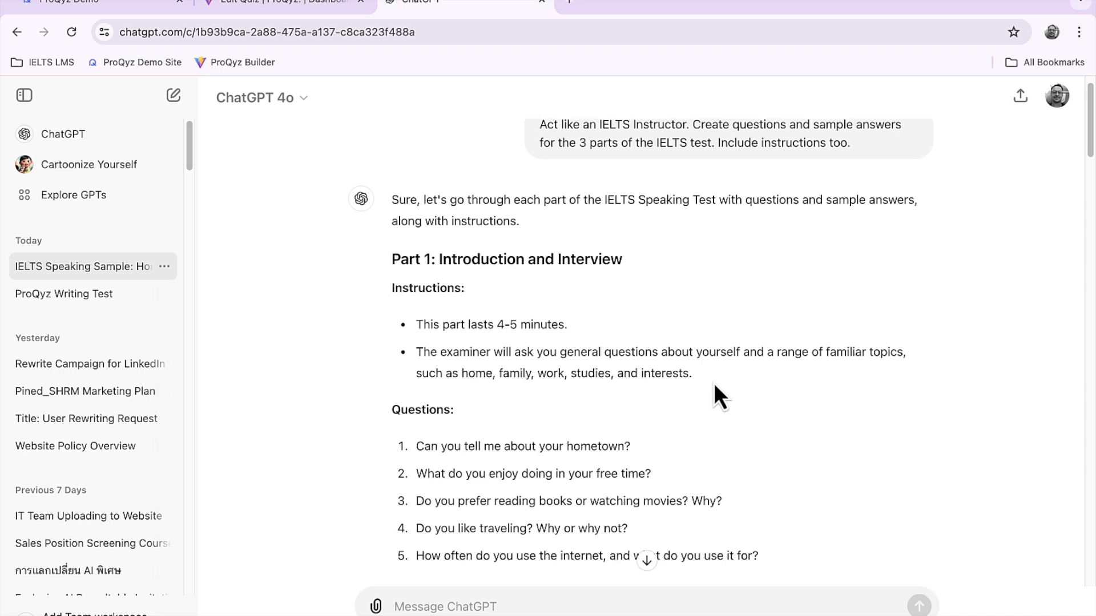
drag(692, 374, 417, 325)
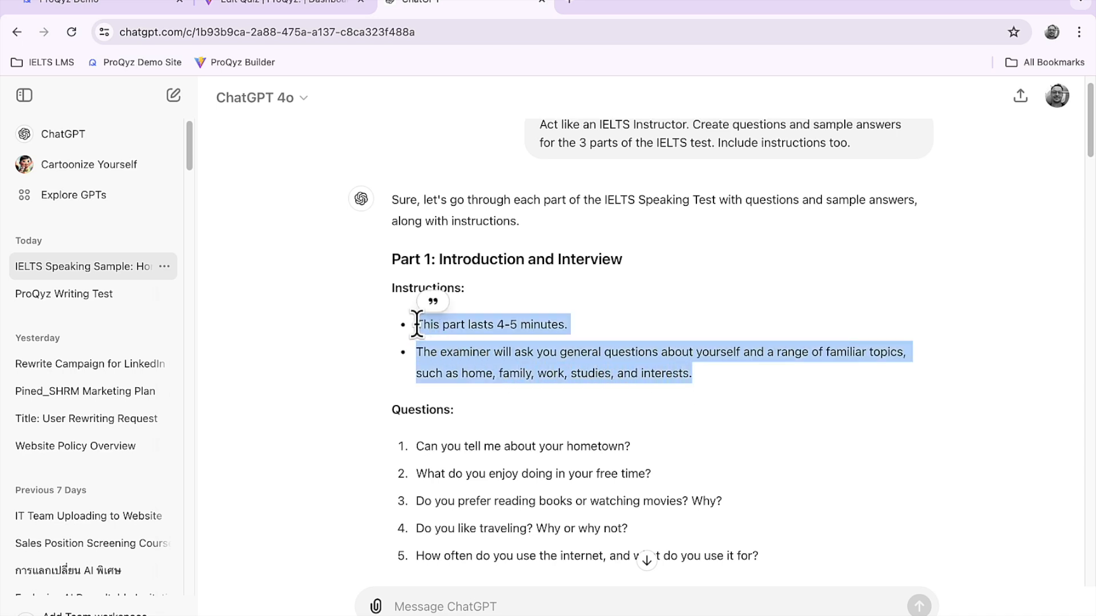
click(284, 5)
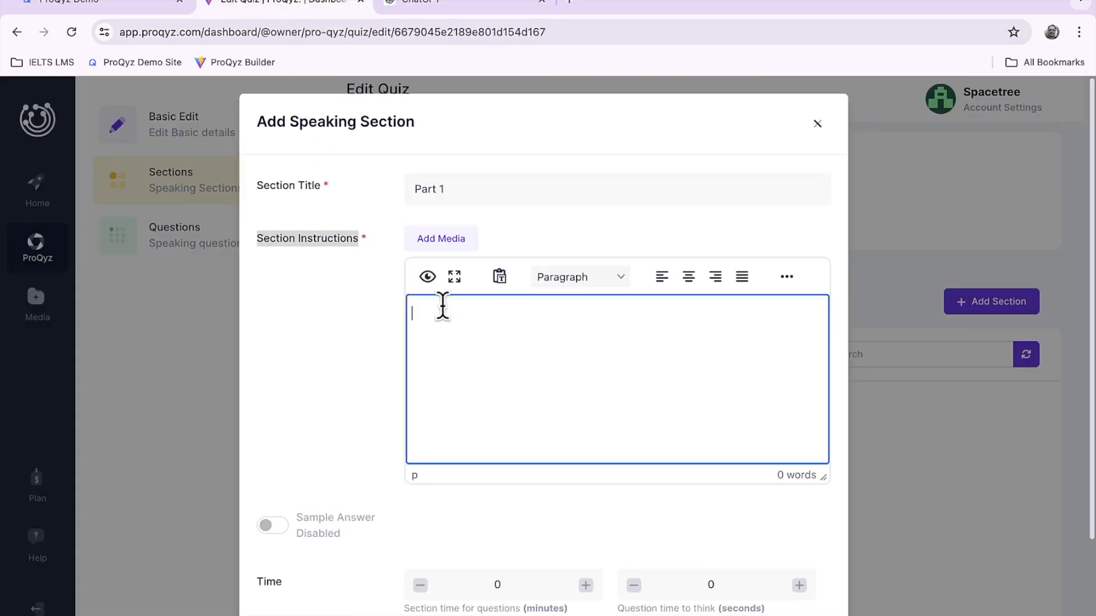
text(This part lasts 4-5 minutes. The examiner will ask you general questions about yourself and a range of familiar topics, such as home, family, work, studies, and interests.)
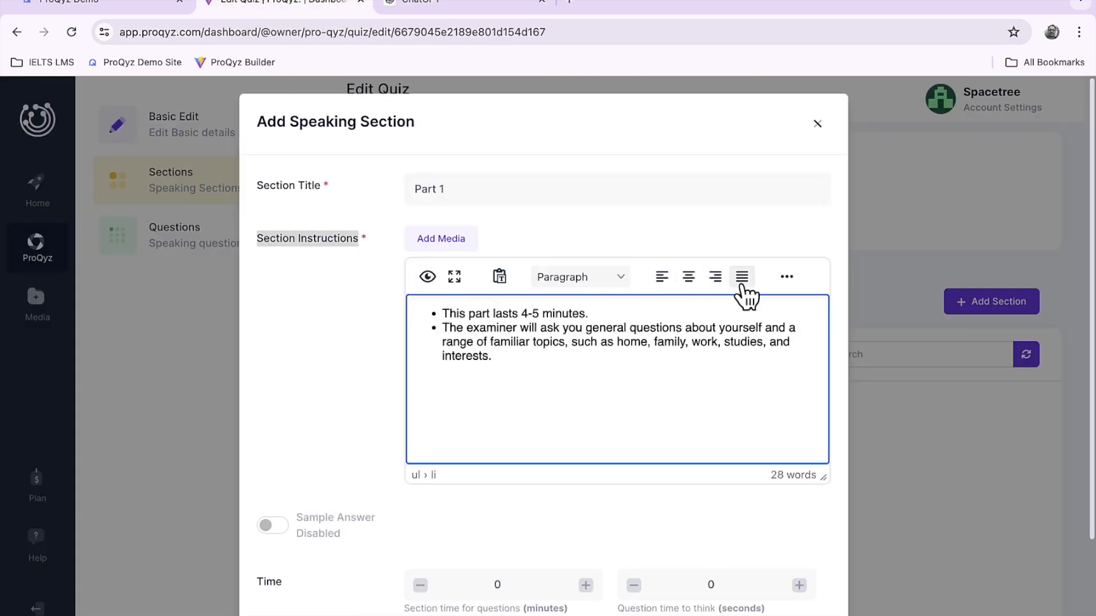
click(788, 278)
click(789, 279)
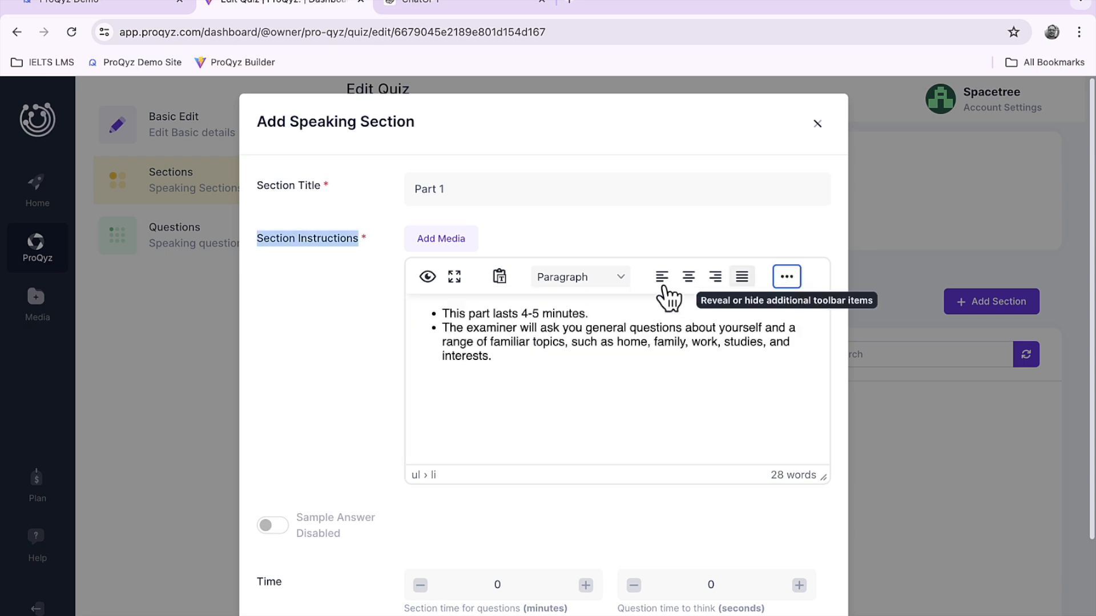
Step: Enable the sample answer for the Part 1 section
scroll(351, 392, down, 2)
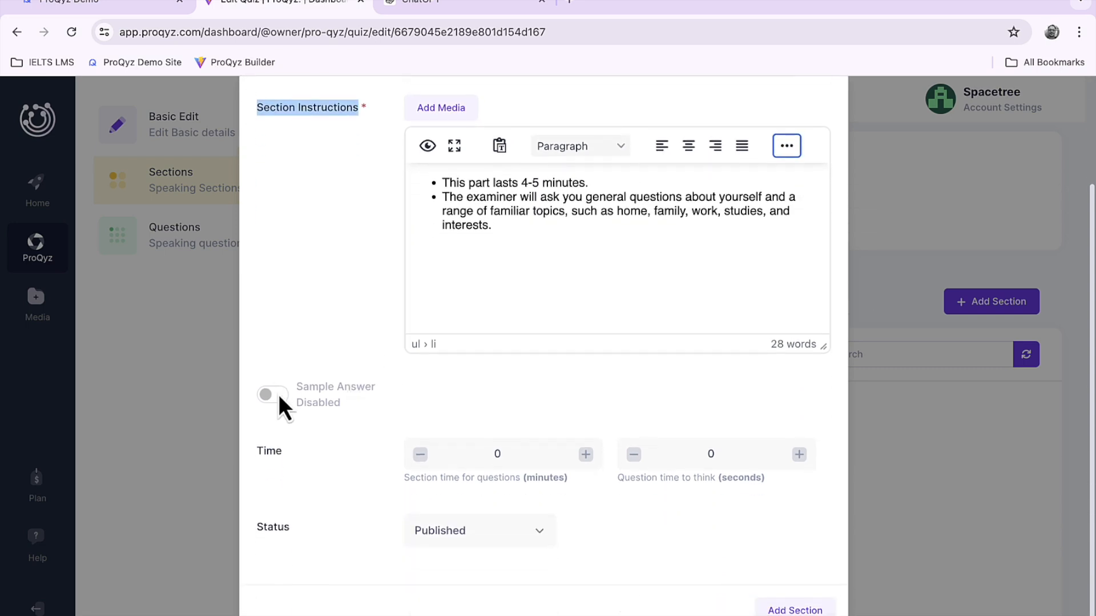
click(279, 395)
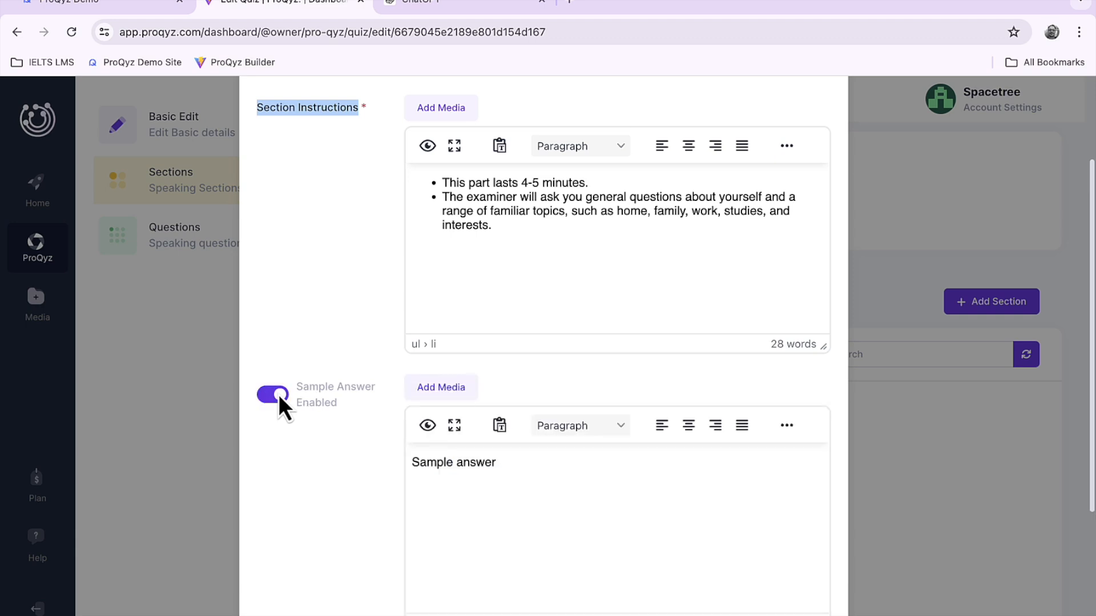
scroll(347, 333, up, 1)
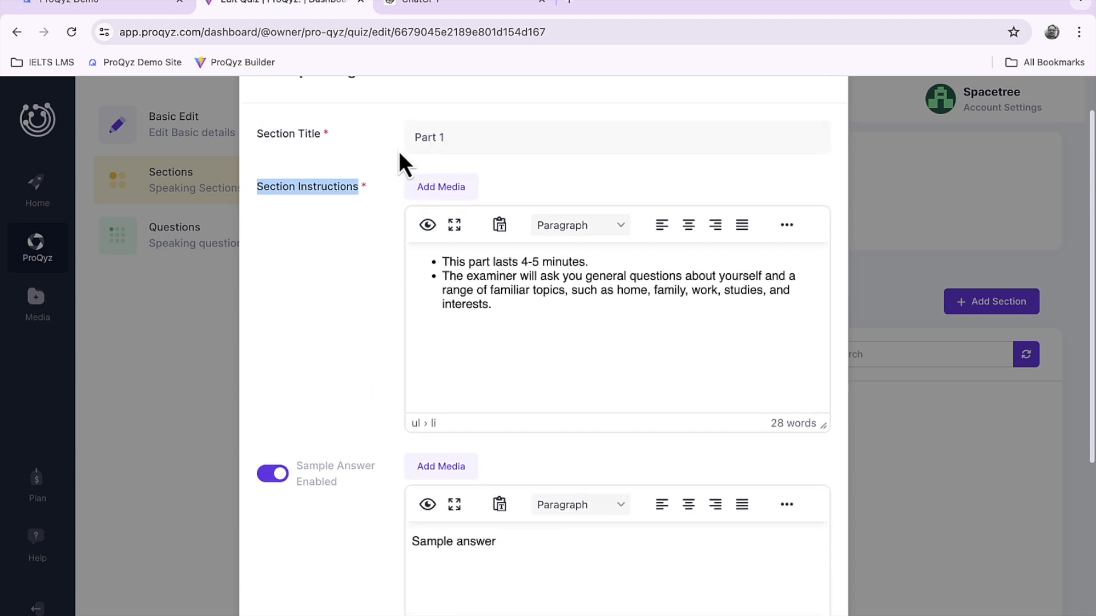
scroll(340, 271, down, 1)
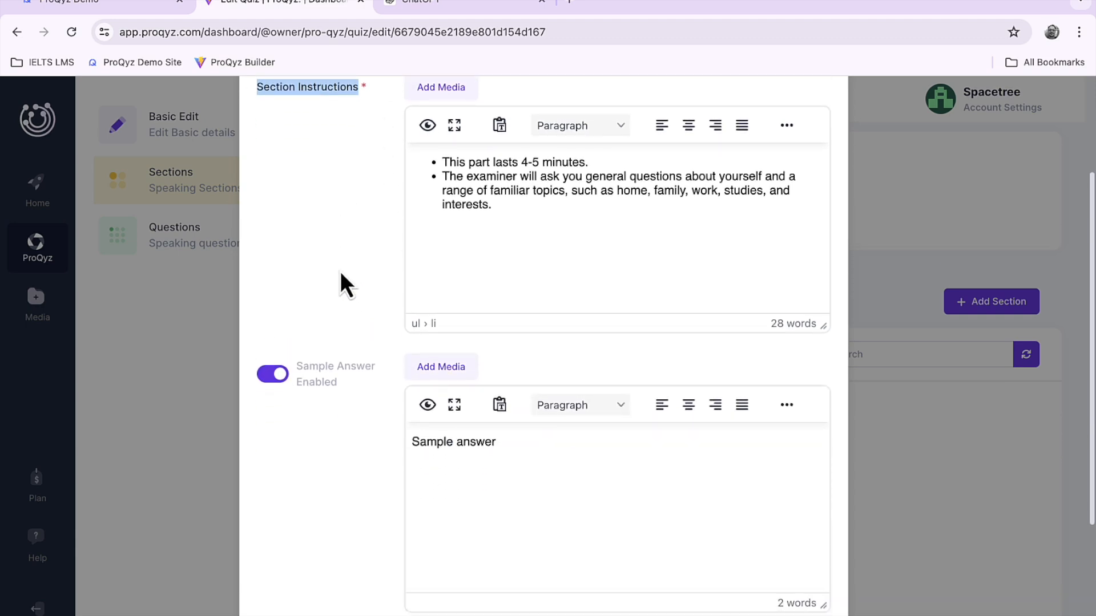
Step: Copy the five Part 1 sample questions and answers from the ChatGPT conversation and replace the "Sample answer" placeholder in ProQyz with them
scroll(340, 272, down, 1)
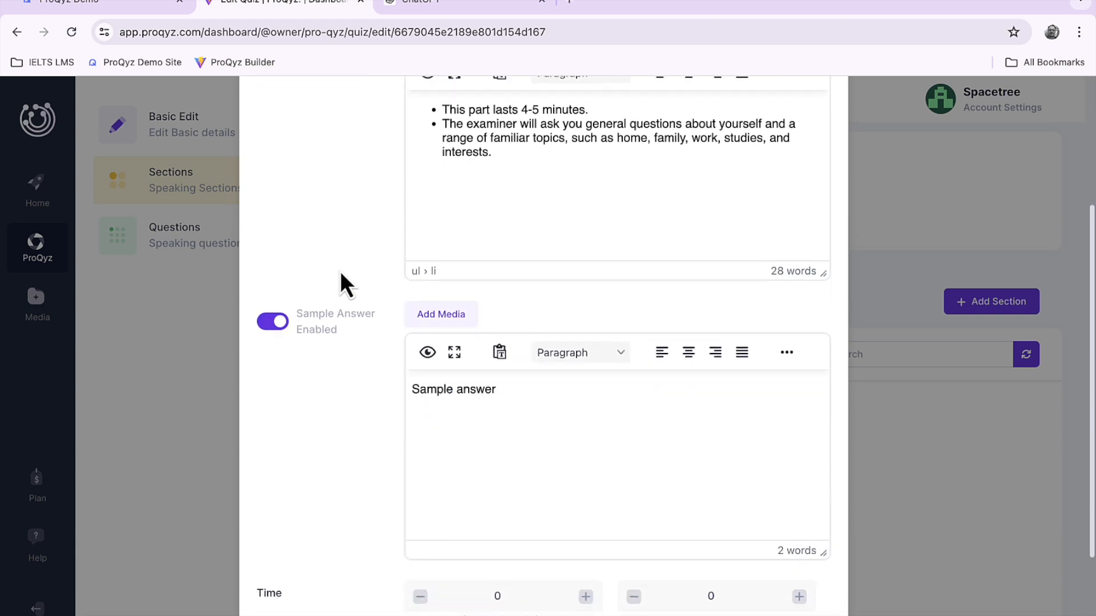
click(445, 4)
click(687, 313)
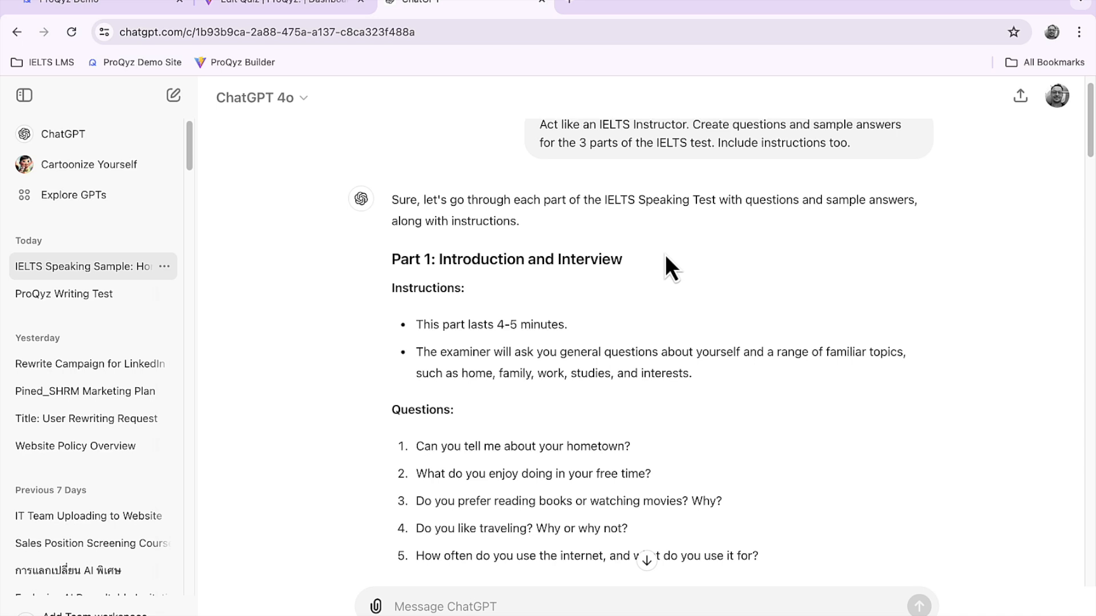
scroll(665, 254, down, 5)
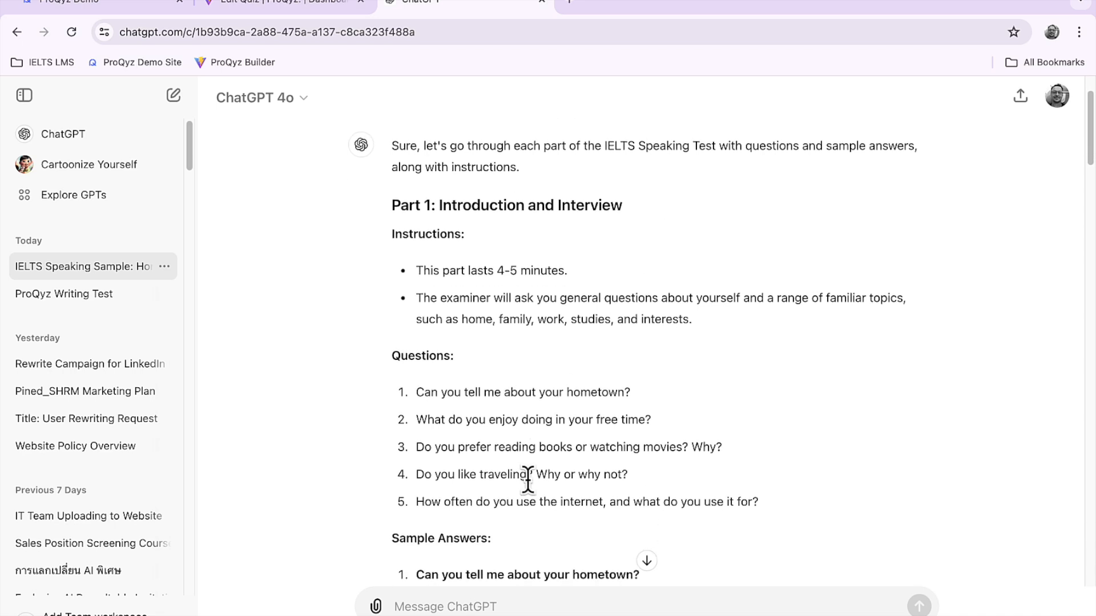
scroll(529, 483, down, 8)
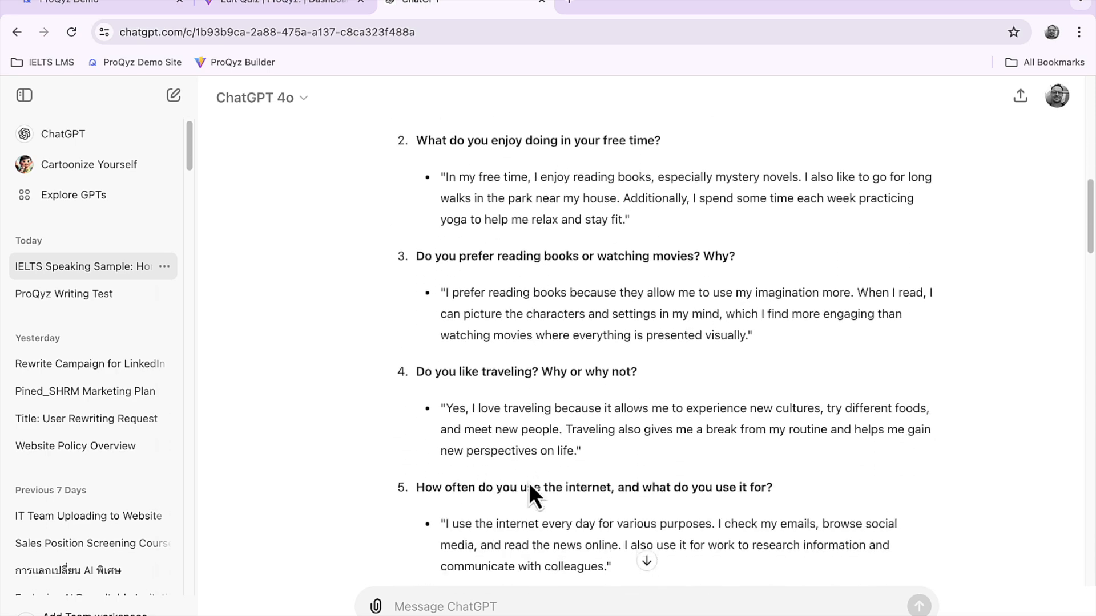
scroll(596, 474, down, 2)
drag(630, 476, 418, 562)
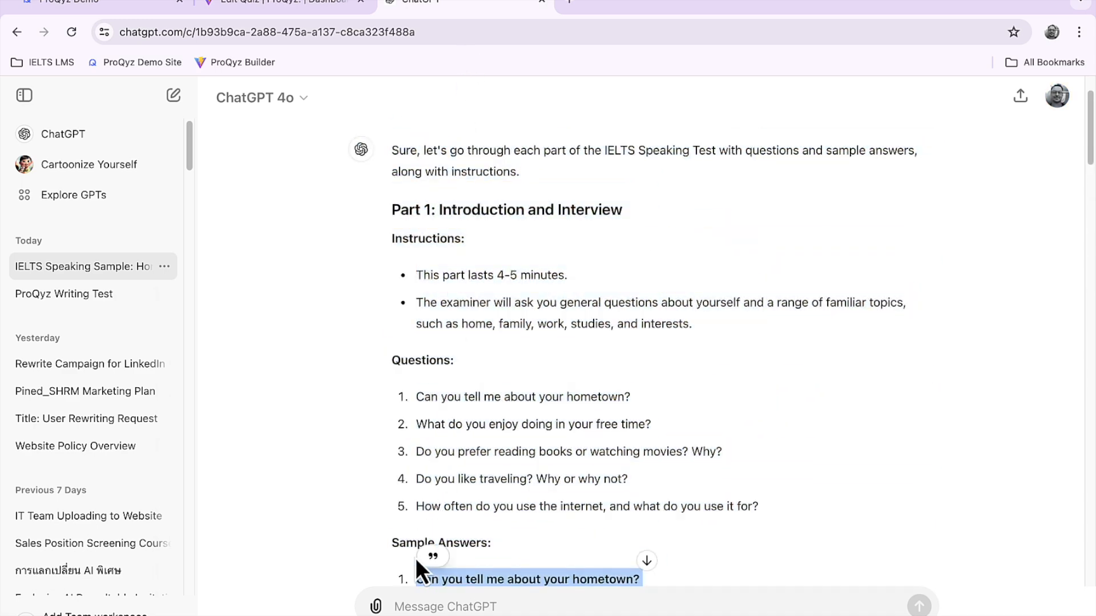
click(296, 8)
click(511, 399)
drag(500, 394, 409, 391)
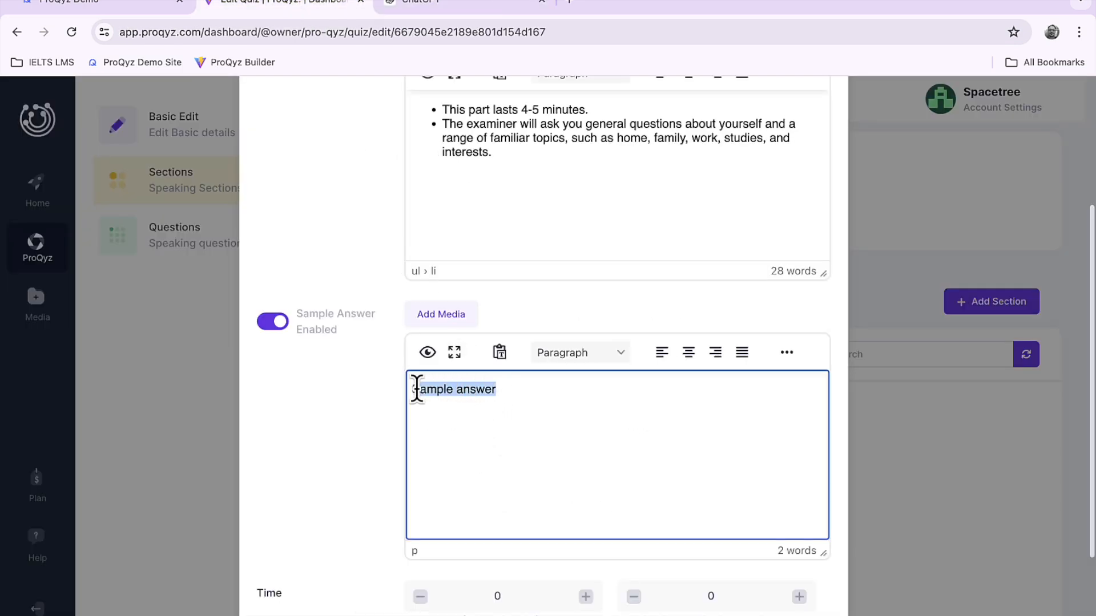
key(ctrl+v)
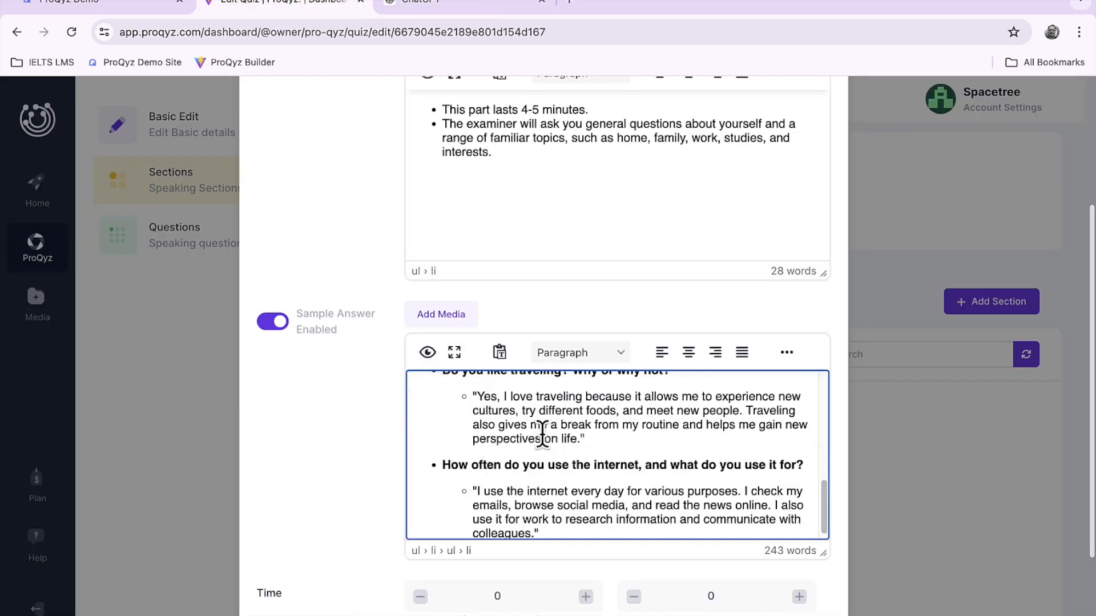
Step: Increase the Part 1 section time for questions in minutes and add the published section to the quiz
scroll(337, 439, down, 3)
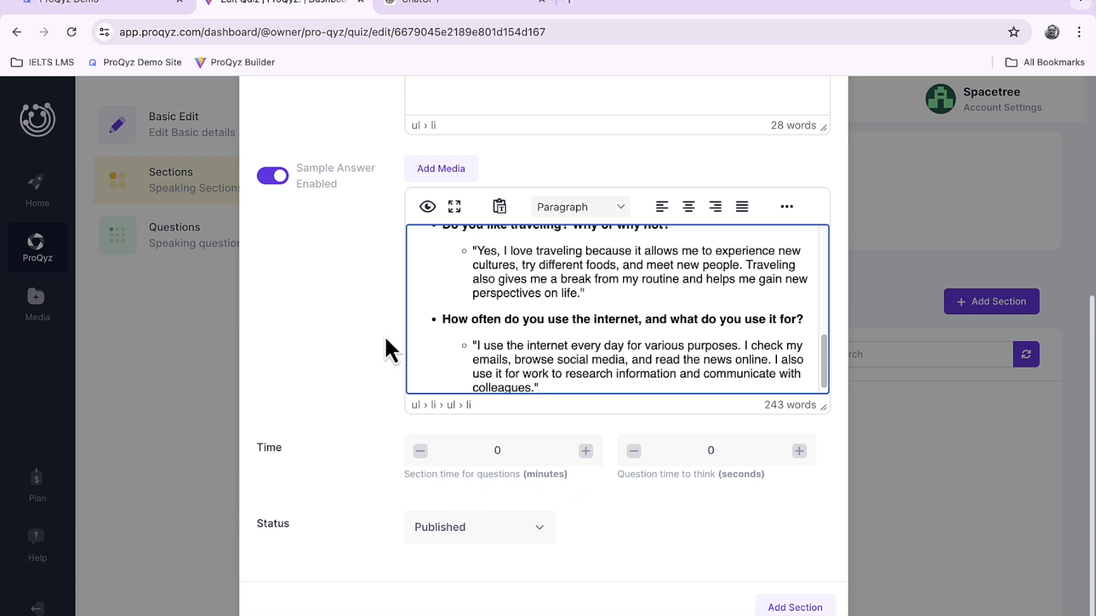
scroll(351, 326, up, 6)
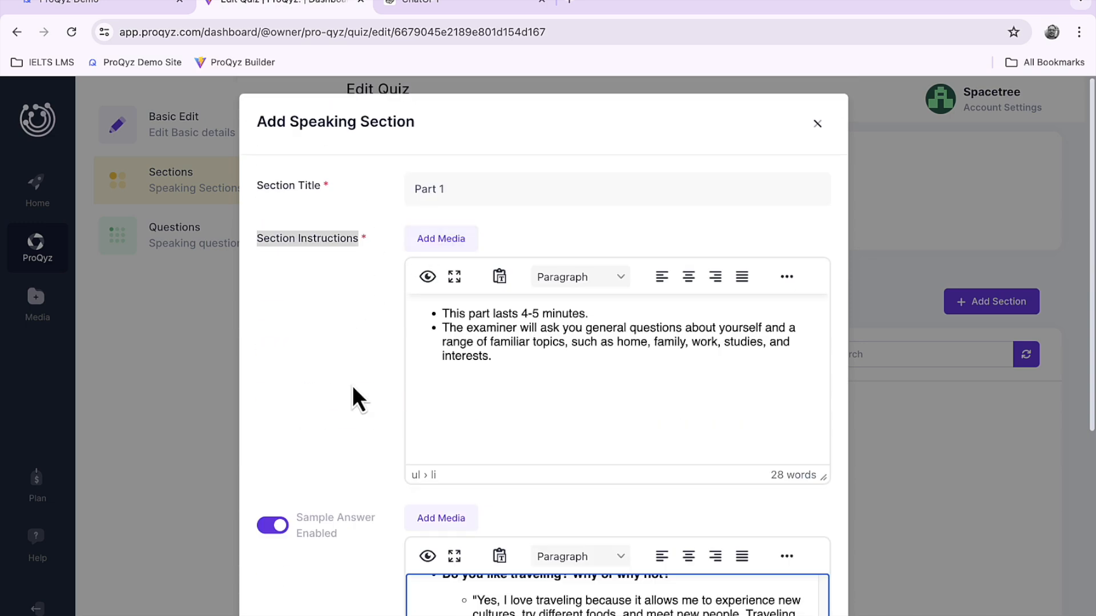
scroll(353, 405, down, 6)
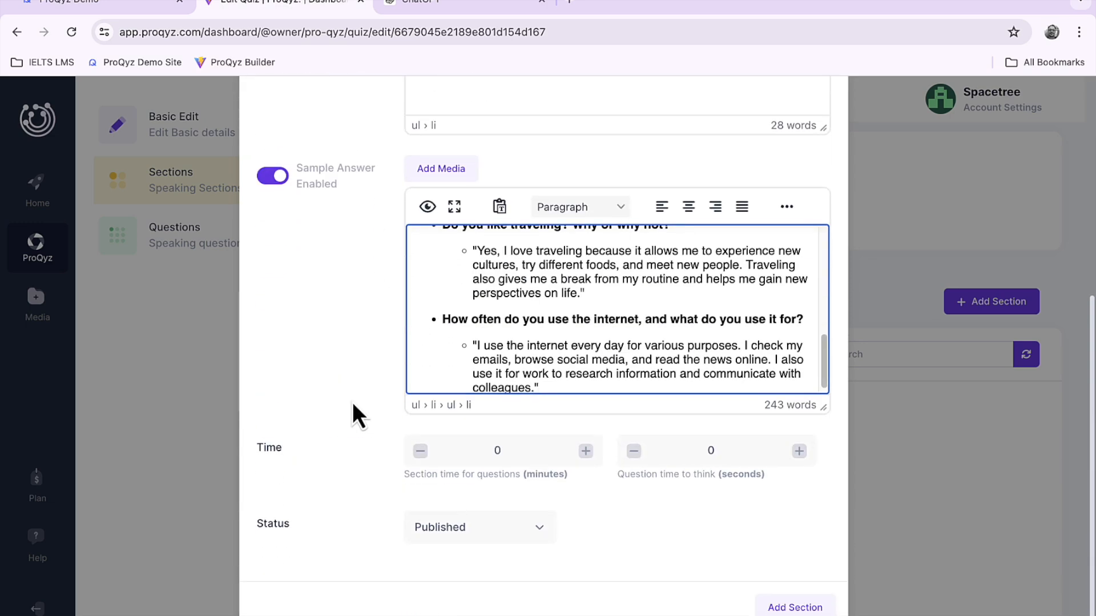
click(585, 452)
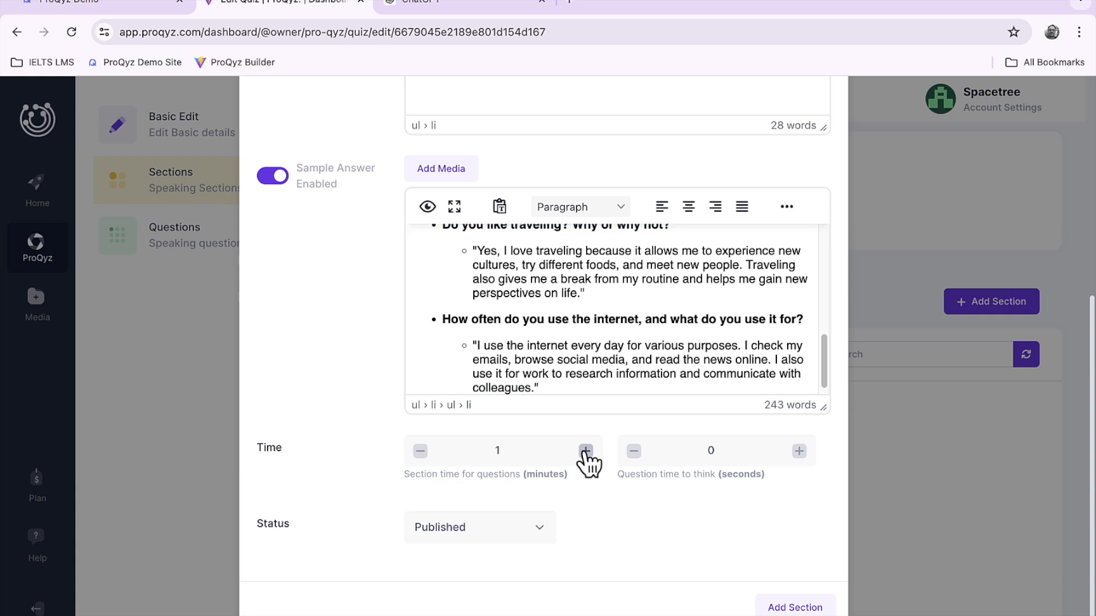
click(585, 452)
click(585, 452)
click(793, 607)
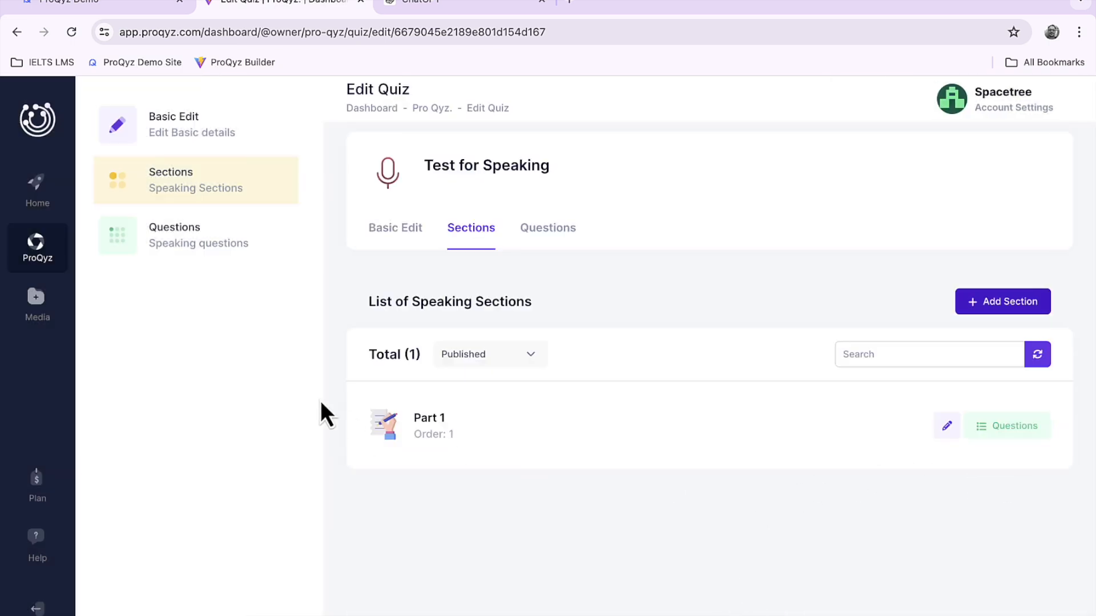
Step: Begin another speaking section titled "Part 2" and clear the placeholder text from its section instructions
click(1007, 302)
click(453, 191)
text(Part 2)
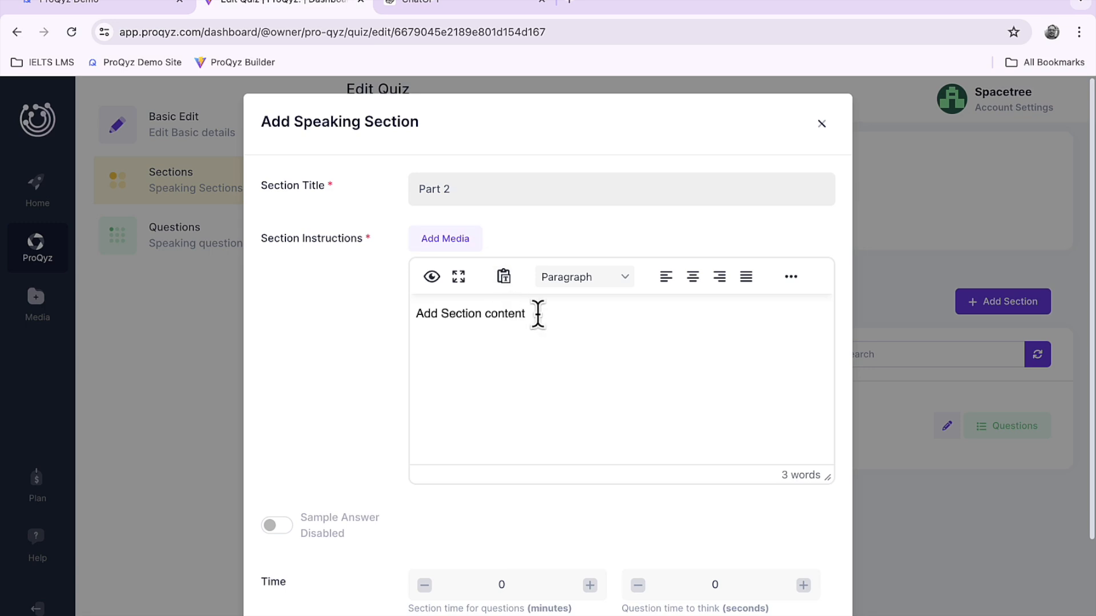
drag(535, 314, 388, 328)
key(BackSpace)
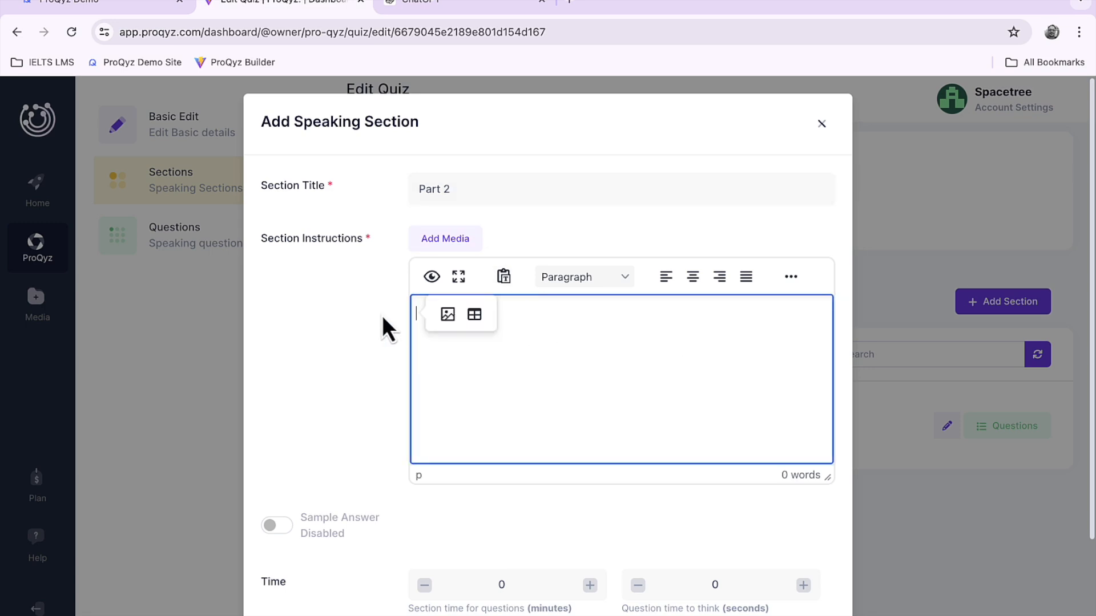
Step: Copy the three Part 2: Long Turn instruction bullets from the ChatGPT conversation into the section instructions in ProQyz
click(455, 5)
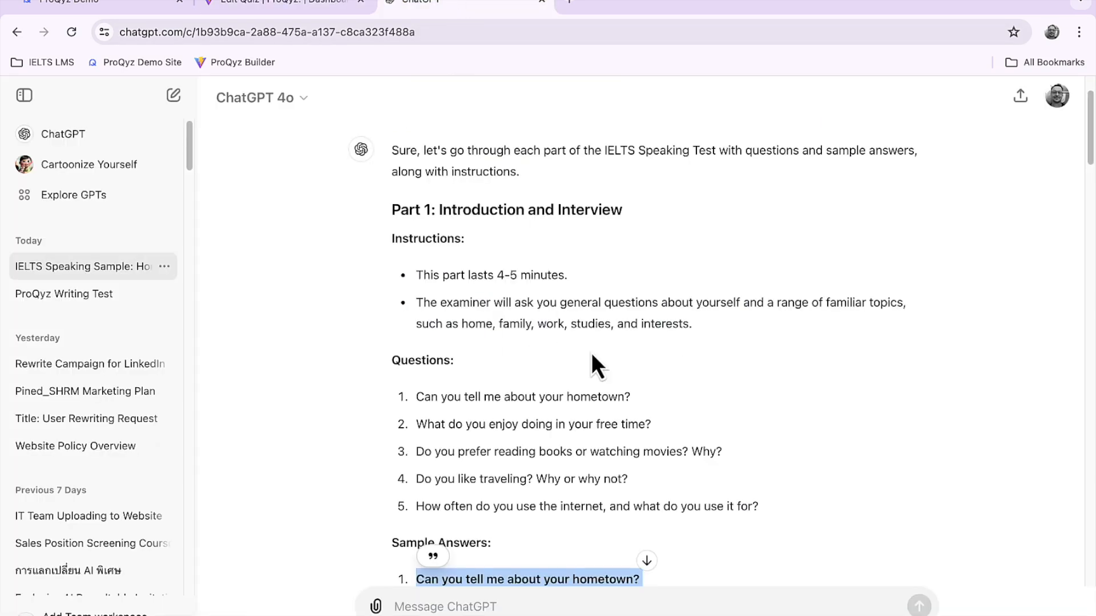
scroll(622, 389, down, 5)
scroll(622, 390, down, 10)
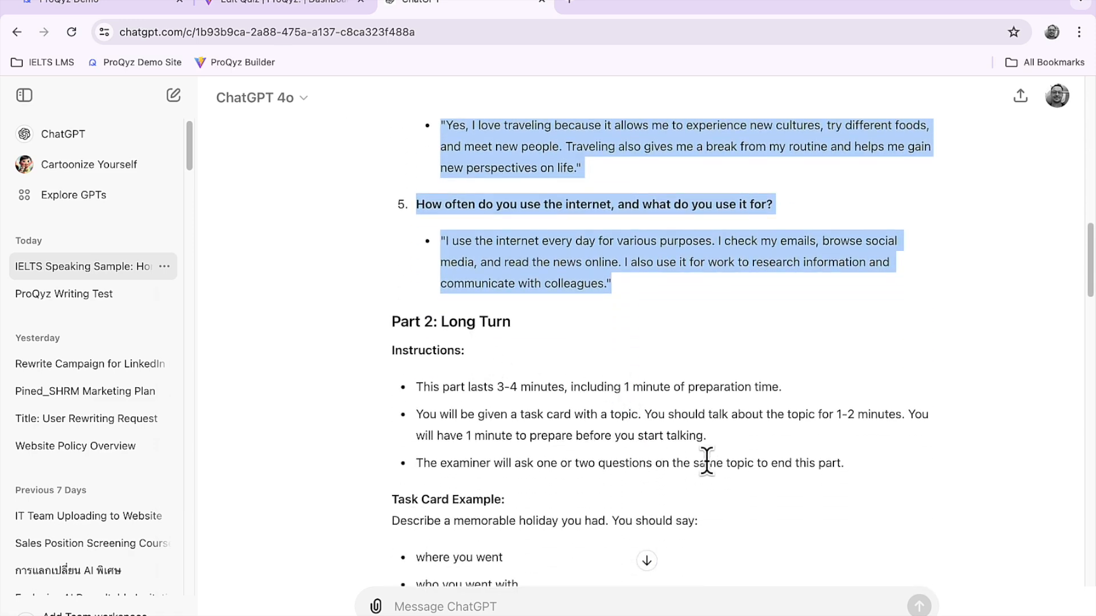
drag(851, 467, 420, 387)
key(ctrl+c)
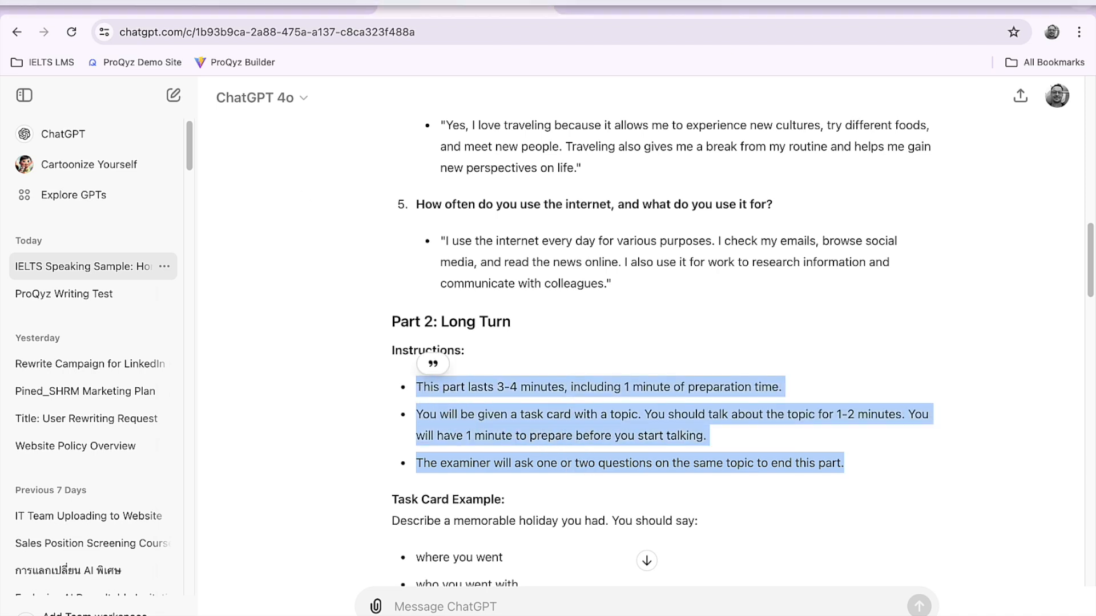
click(274, 8)
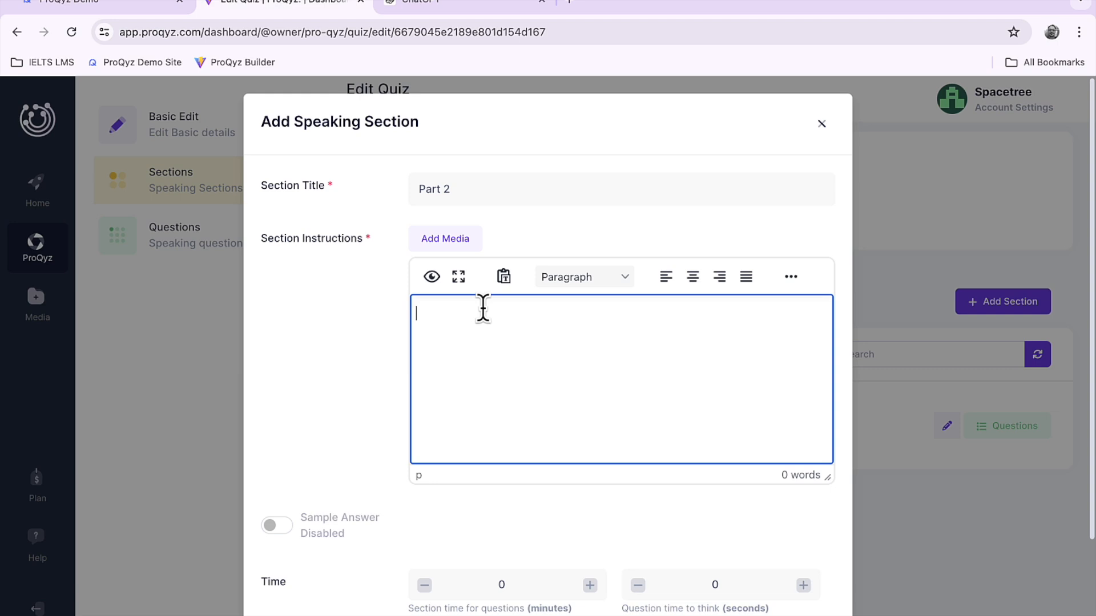
key(ctrl+v)
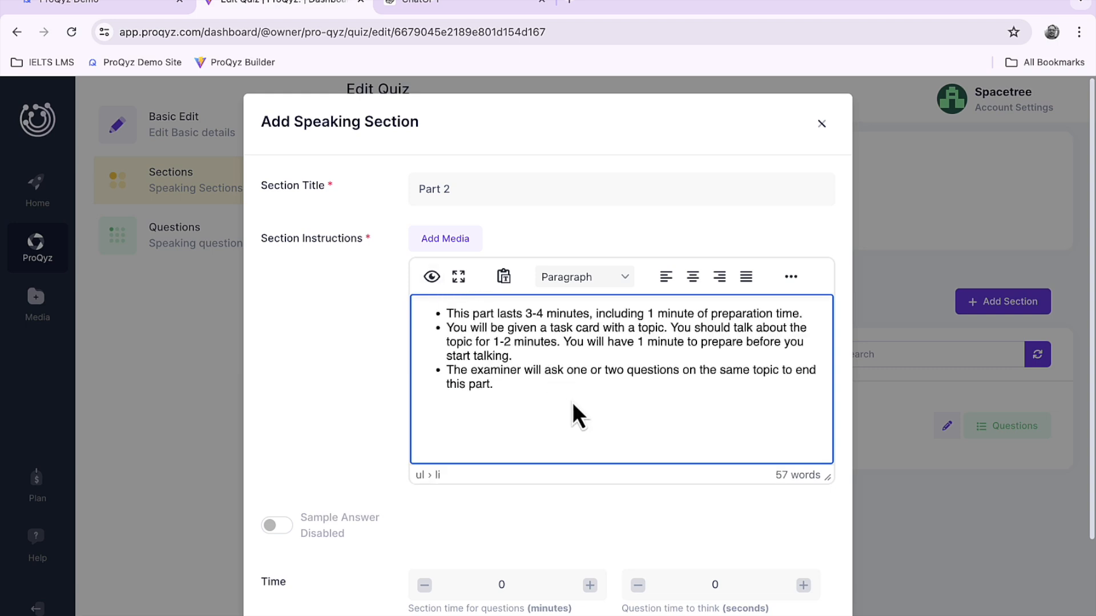
Step: Enable the sample answer for the Part 2 section
scroll(573, 404, down, 1)
scroll(572, 402, down, 1)
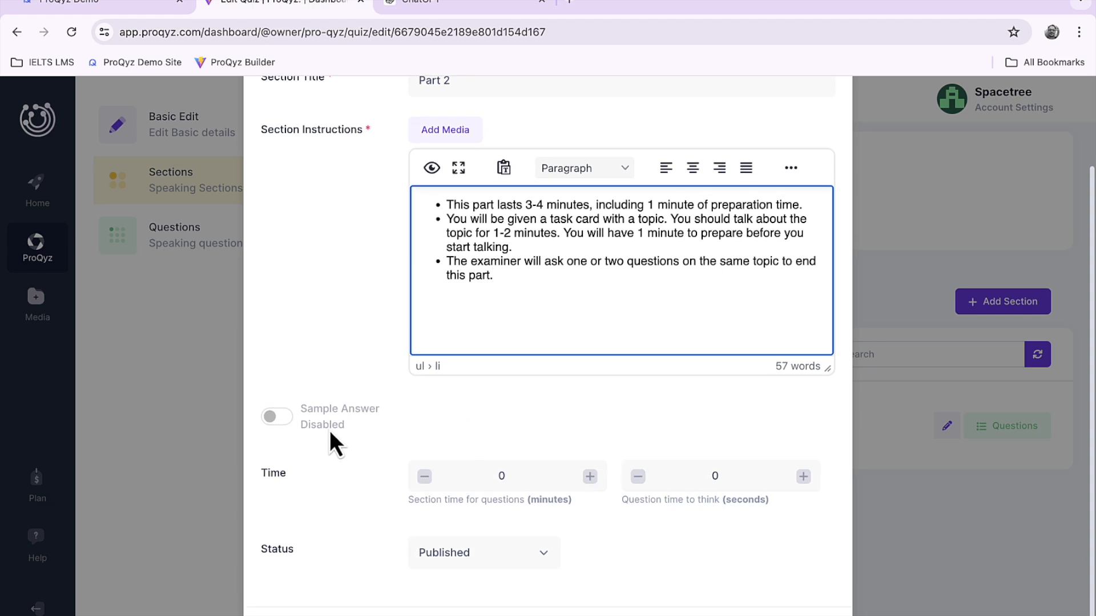
click(280, 417)
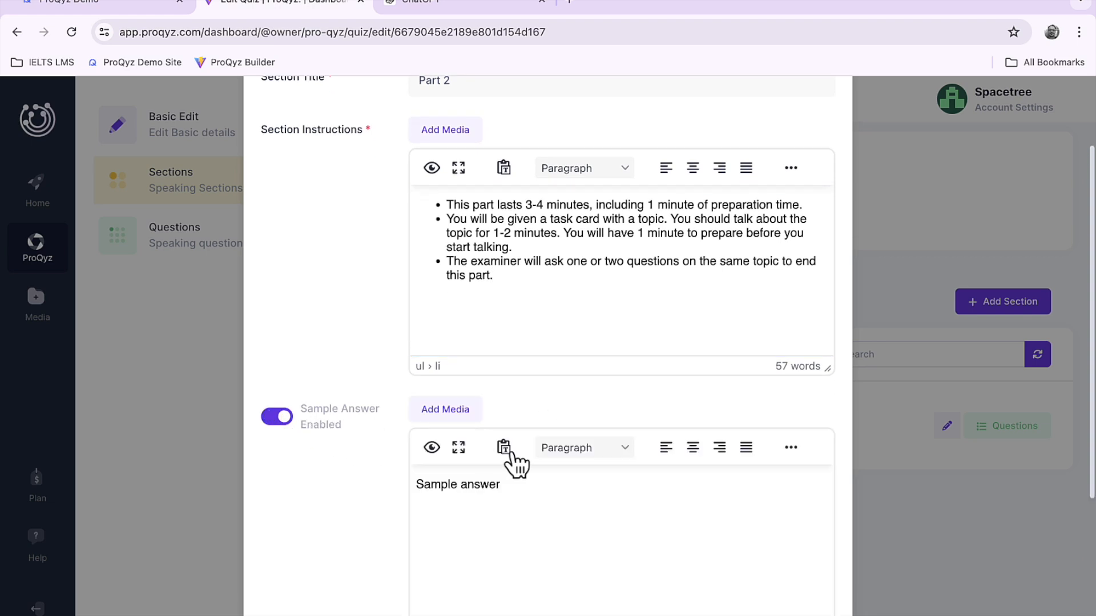
Step: Copy the two-paragraph Japan holiday sample answer from ChatGPT and replace the Part 2 "Sample answer" placeholder in ProQyz with it
scroll(520, 481, down, 1)
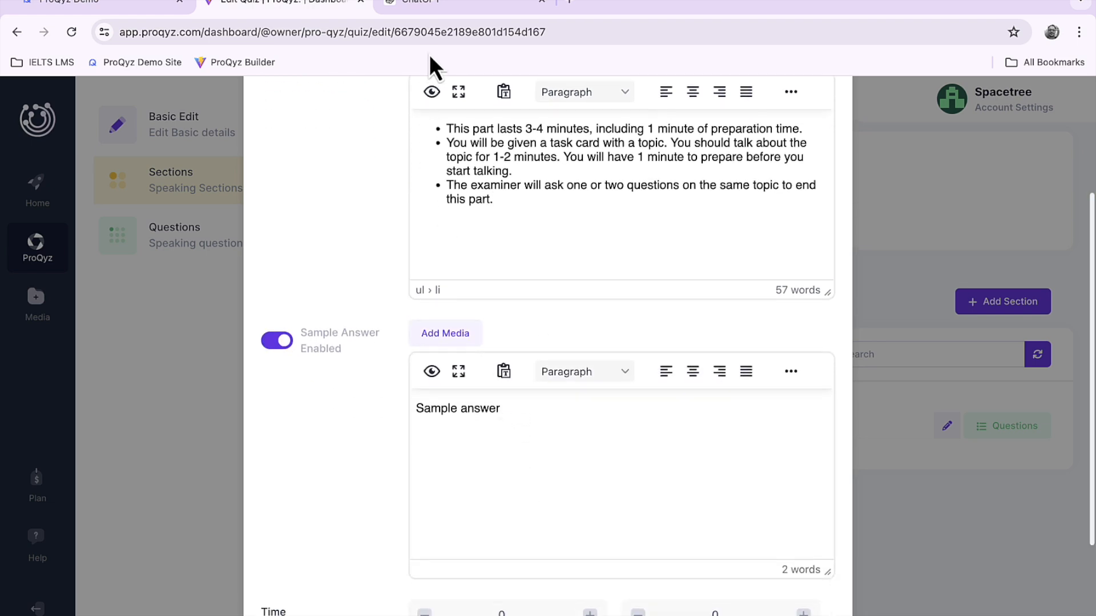
click(430, 6)
scroll(515, 382, down, 5)
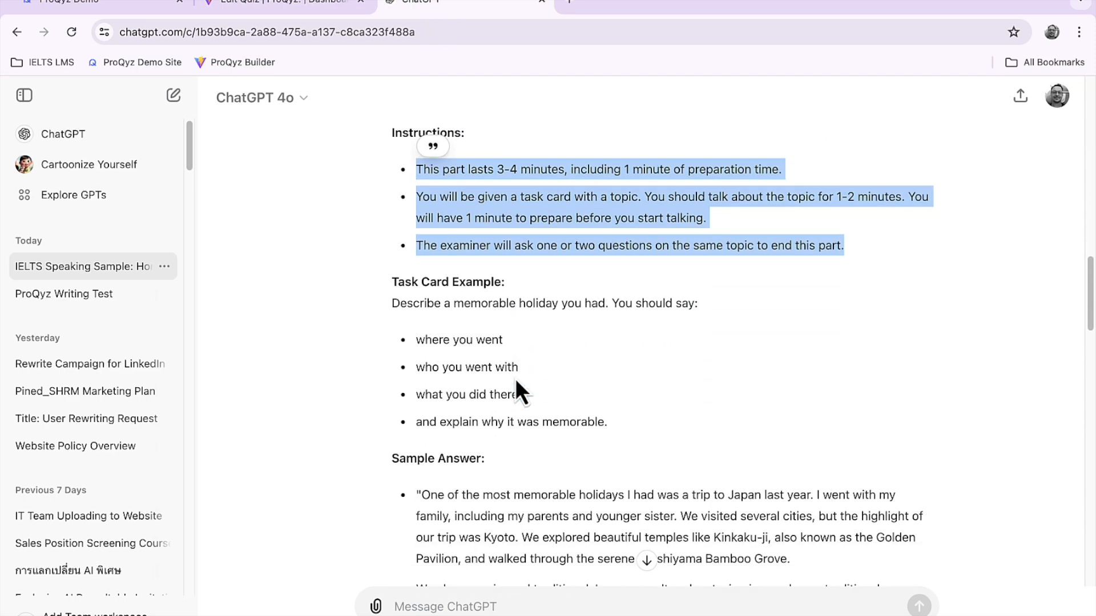
scroll(480, 325, down, 3)
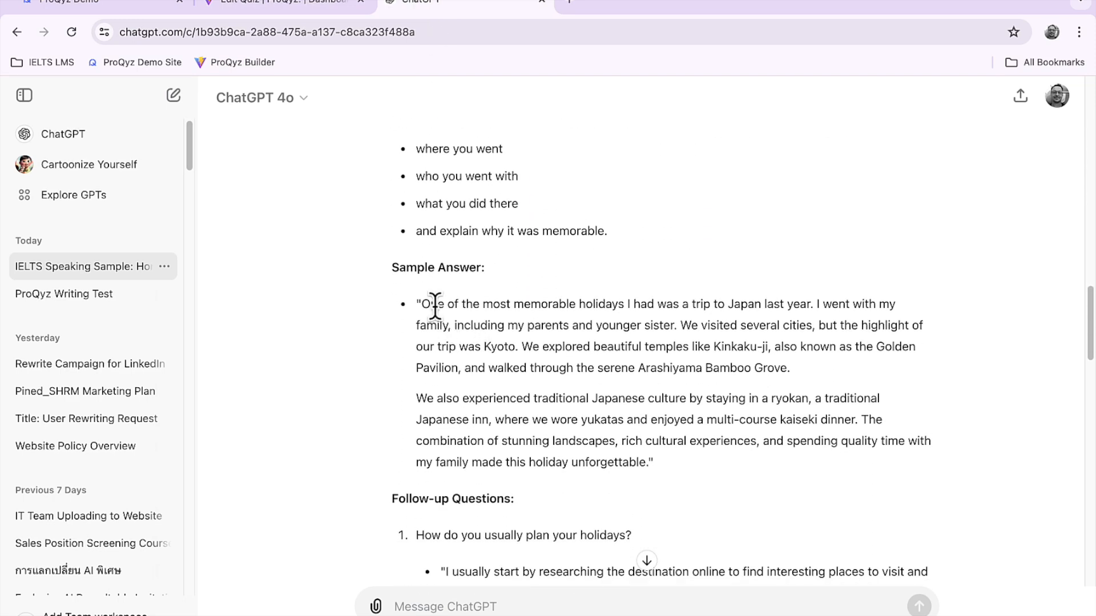
drag(683, 467, 416, 306)
key(ctrl+c)
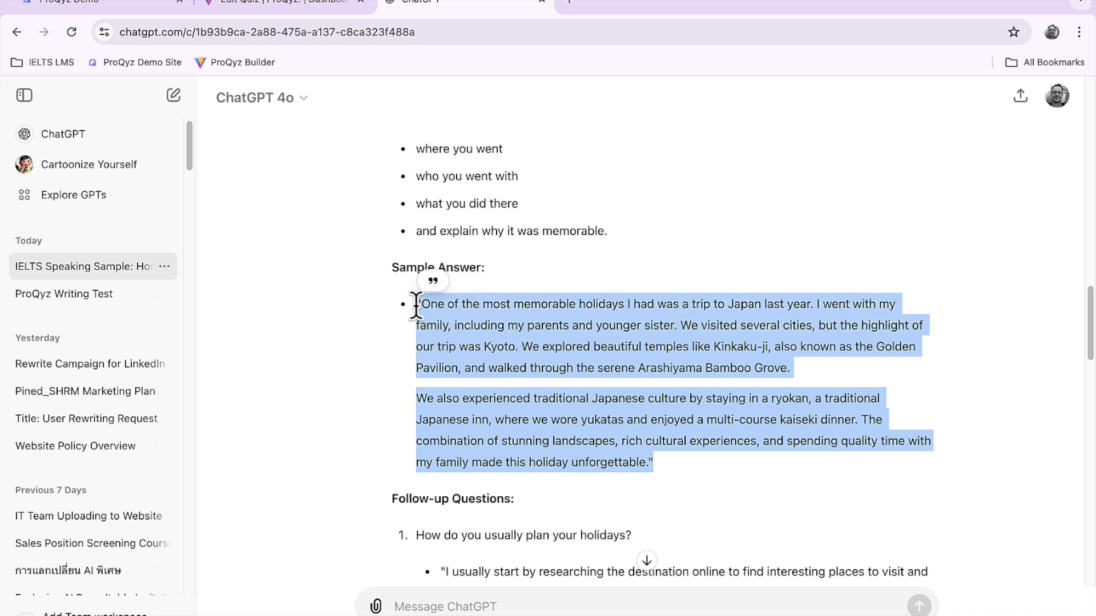
click(302, 5)
drag(506, 406, 415, 410)
key(ctrl+v)
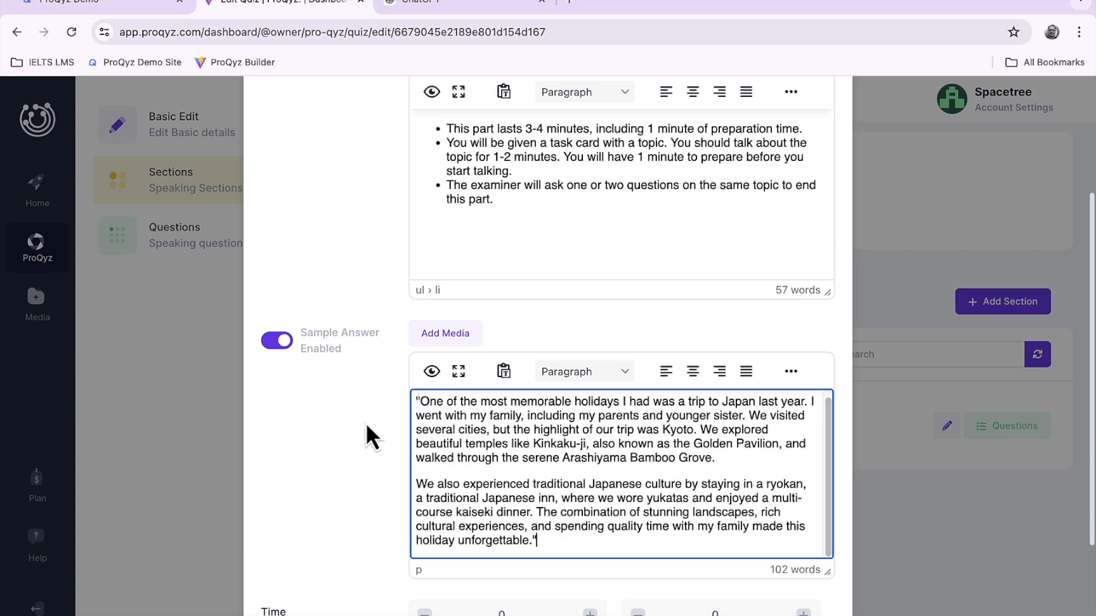
Step: Set the Part 2 section time for questions to 2 minutes
scroll(366, 426, down, 3)
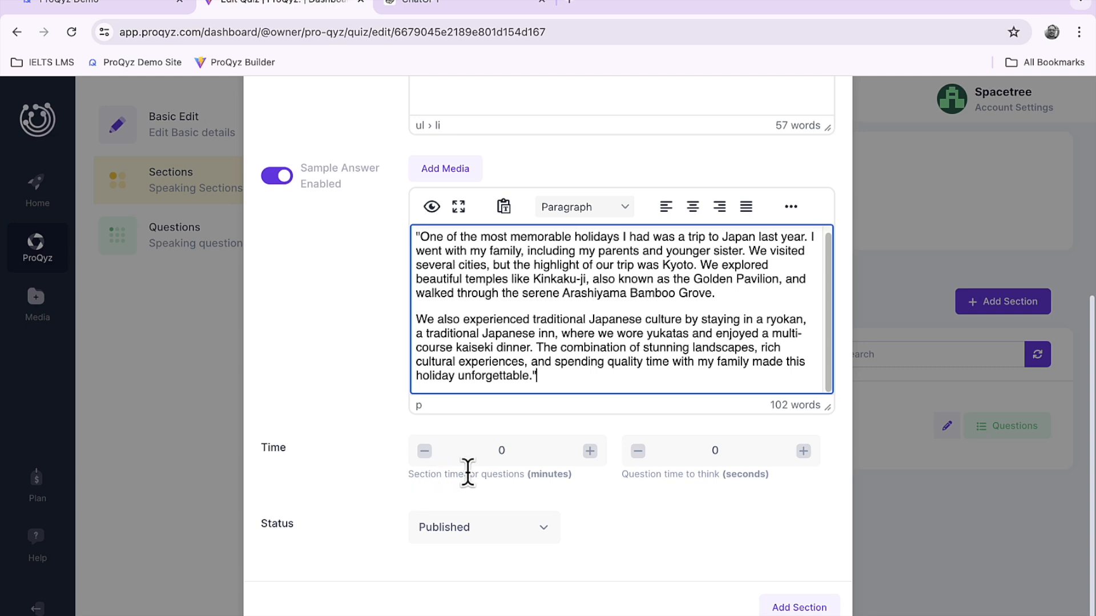
scroll(544, 474, up, 2)
scroll(546, 476, up, 2)
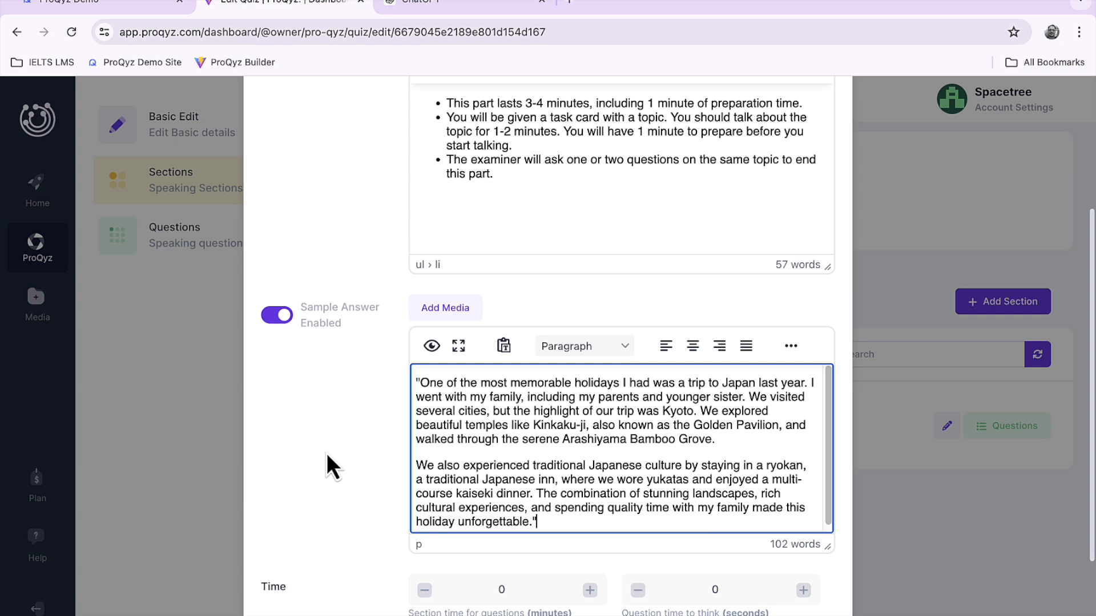
scroll(326, 453, down, 3)
click(590, 451)
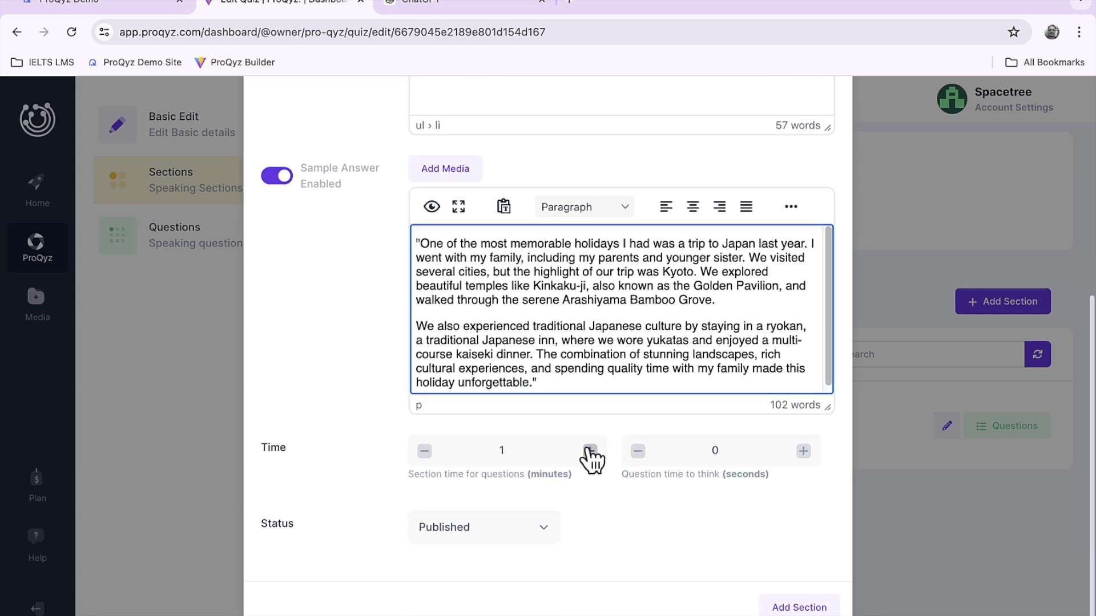
click(589, 451)
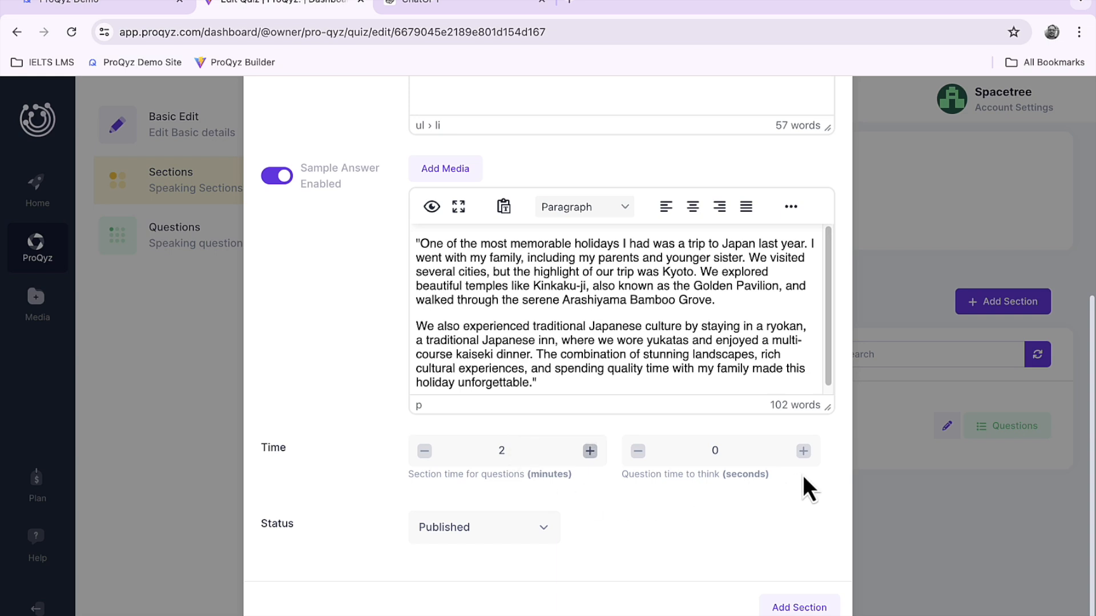
Step: Set the Part 2 question time to think to 60 seconds and add the section to the quiz
click(720, 451)
drag(720, 452, 700, 450)
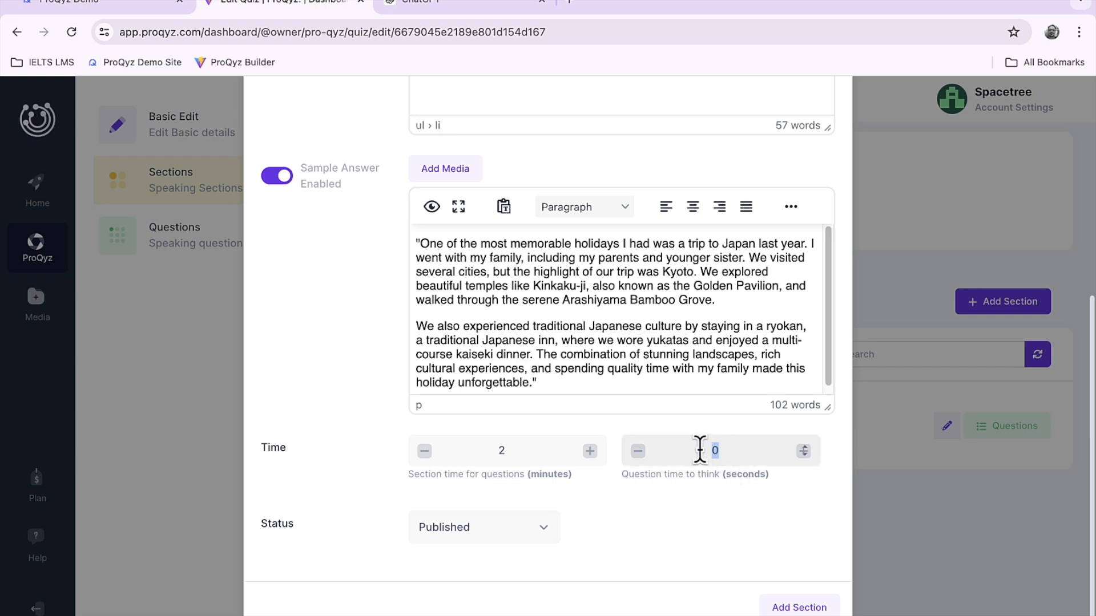
text(60)
click(673, 524)
scroll(671, 522, up, 6)
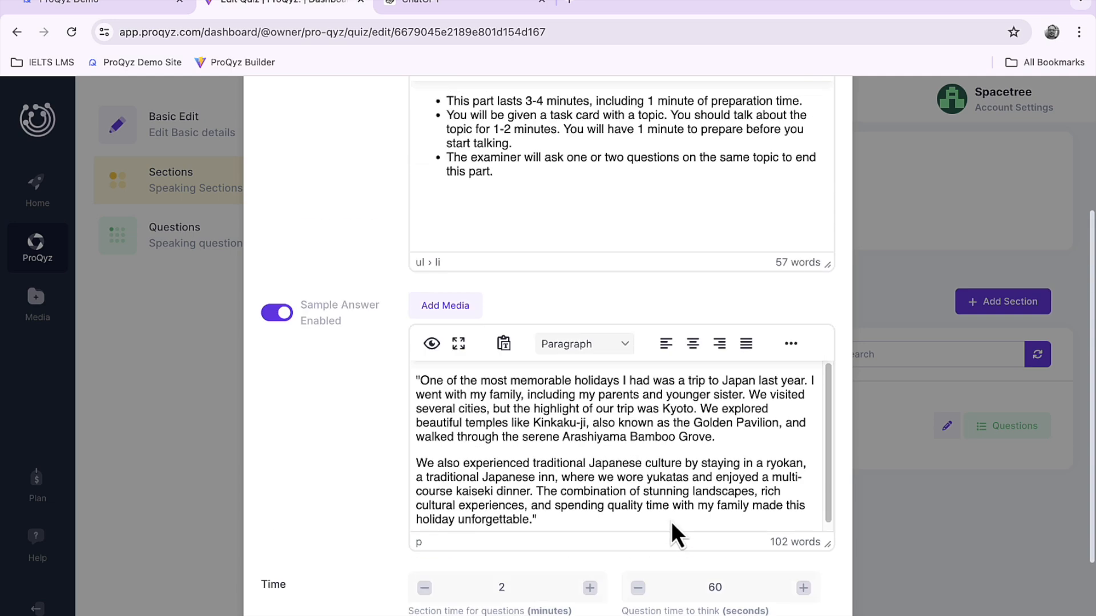
scroll(672, 522, down, 5)
scroll(671, 522, down, 1)
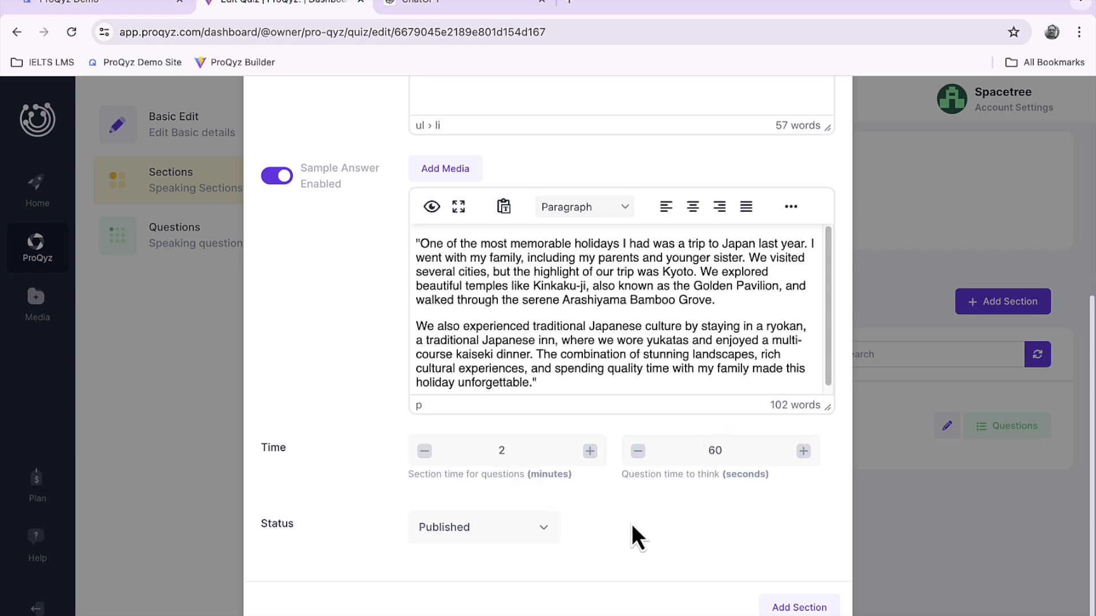
click(799, 608)
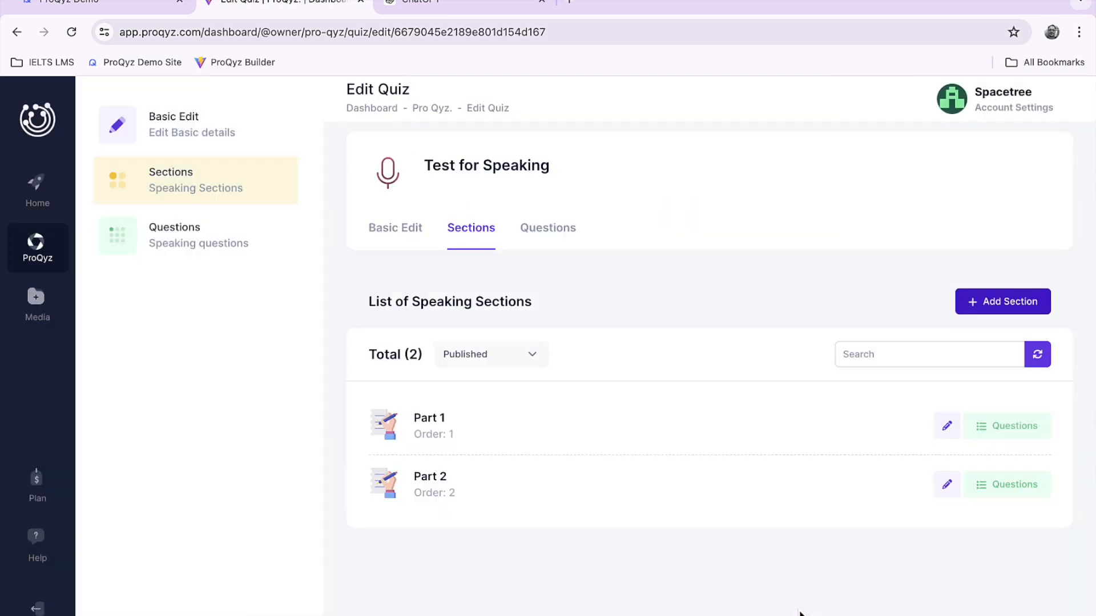
Step: Start a new speaking section and title it "Part 3"
click(1006, 301)
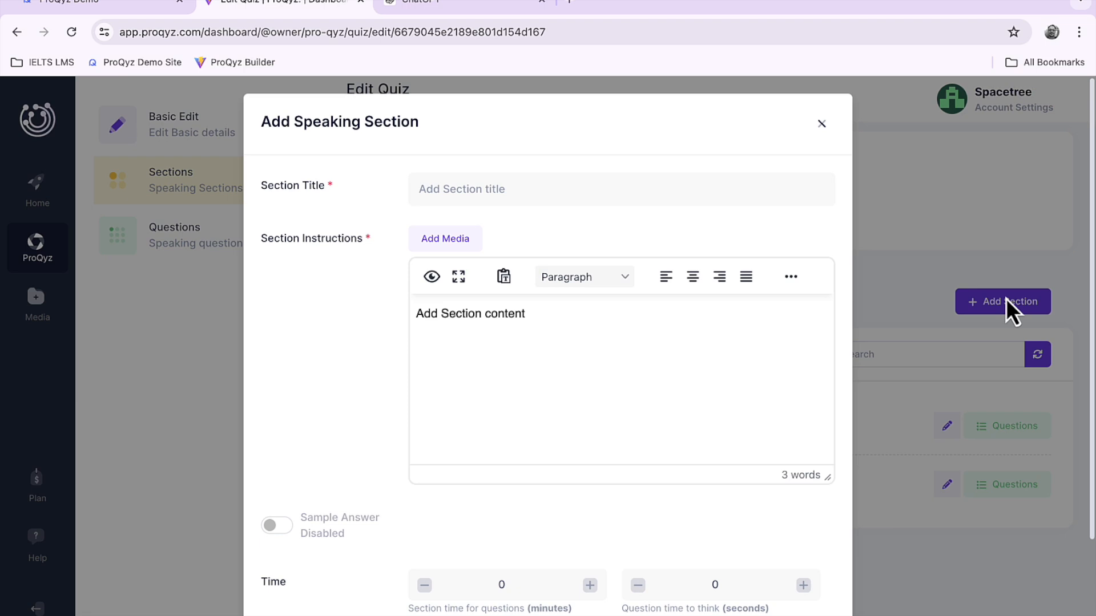
click(592, 181)
text(Pa)
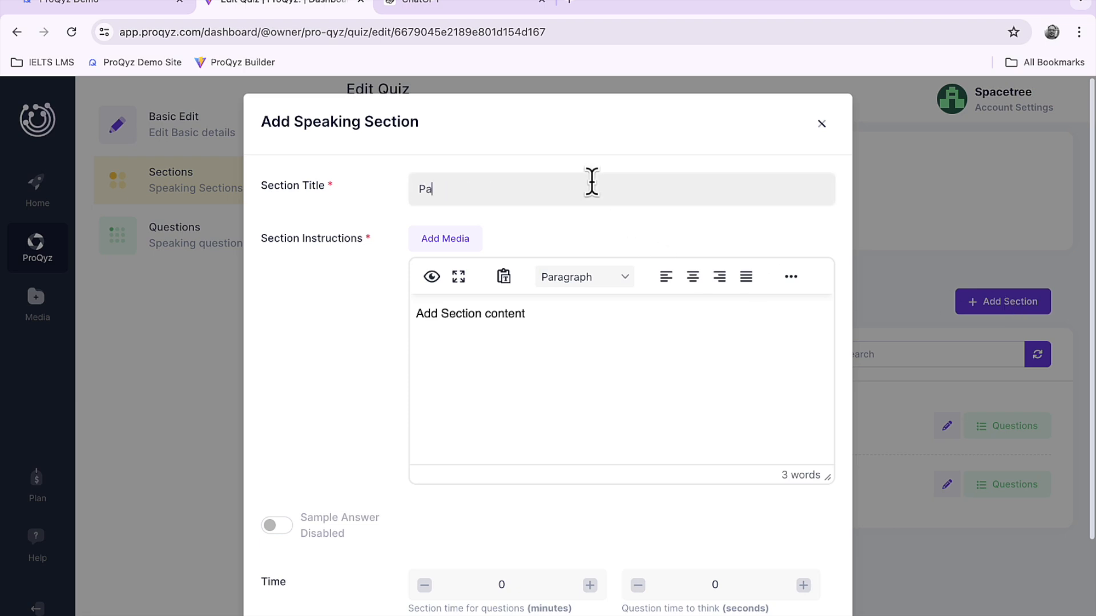
text(rt 3)
Step: Replace the placeholder in the Part 3 section instructions with the two Part 3 instruction bullets copied from ChatGPT
drag(531, 315, 400, 314)
key(BackSpace)
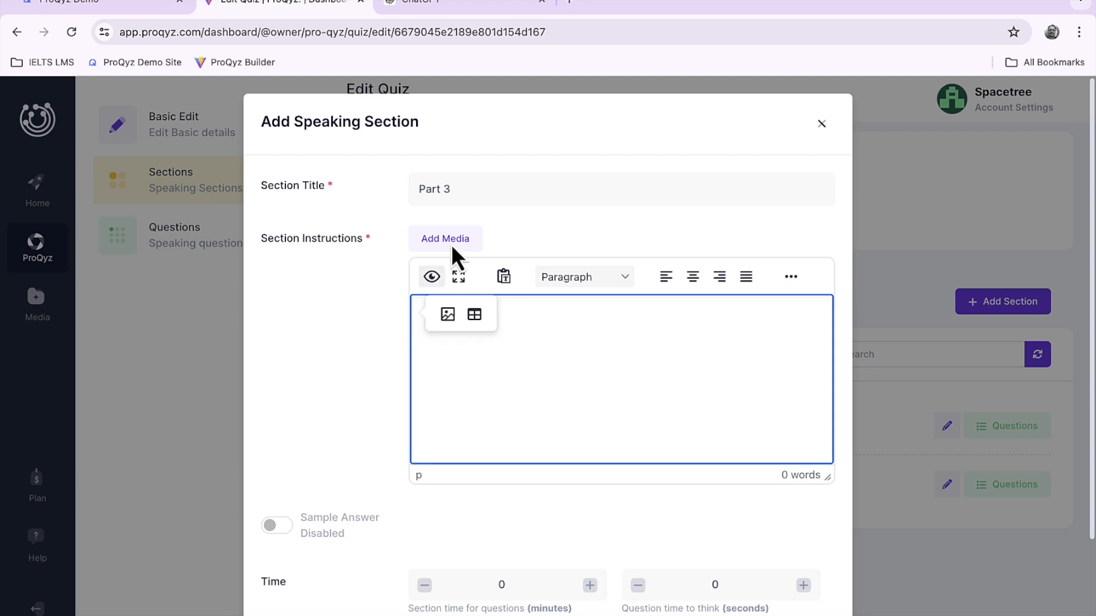
click(466, 8)
scroll(543, 287, down, 10)
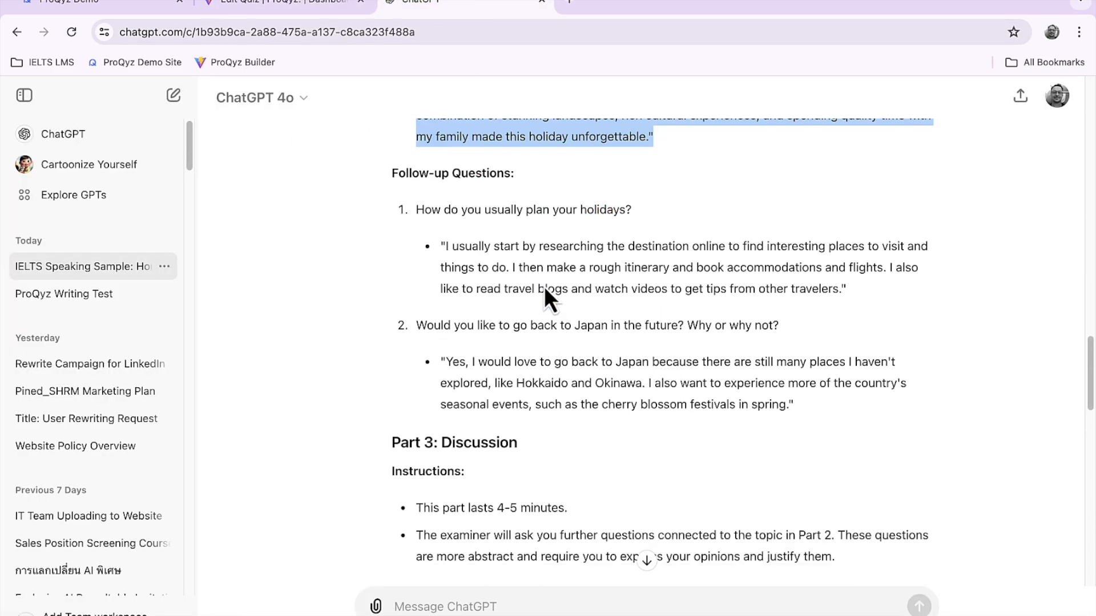
drag(839, 394, 420, 342)
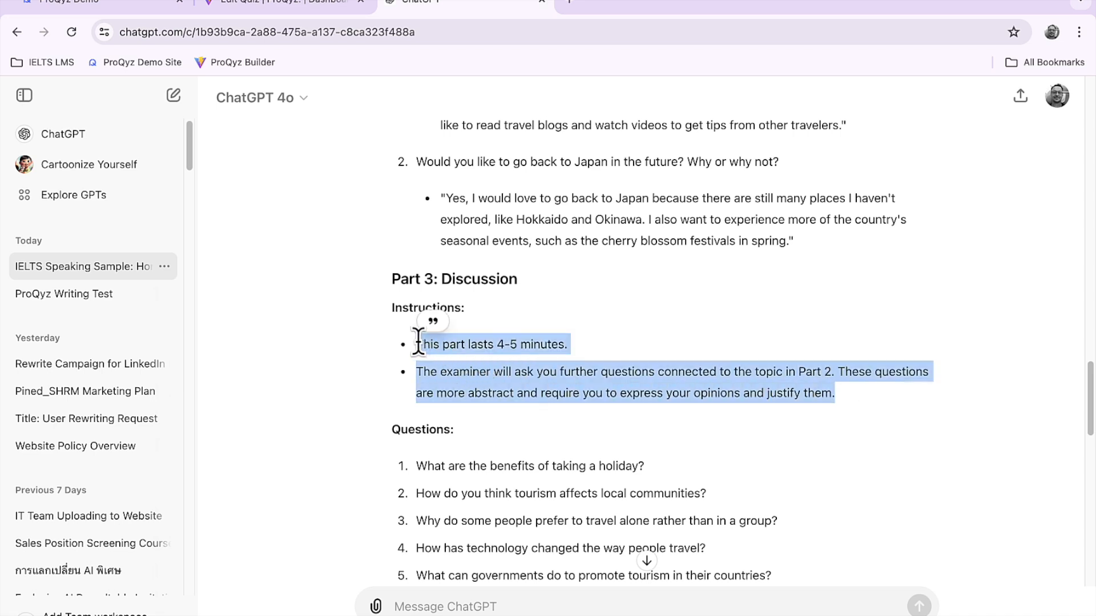
click(266, 9)
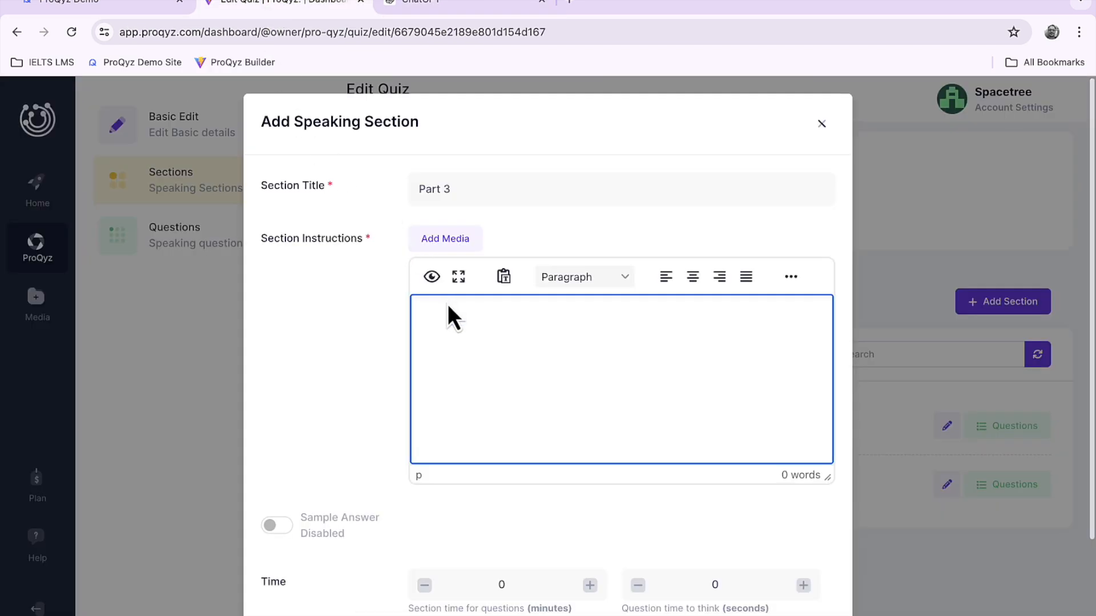
text(This part lasts 4-5 minutes. The examiner will ask you further questions connected to the topic in Part 2. These questions are more abstract and require you to express your opinions and justify them.)
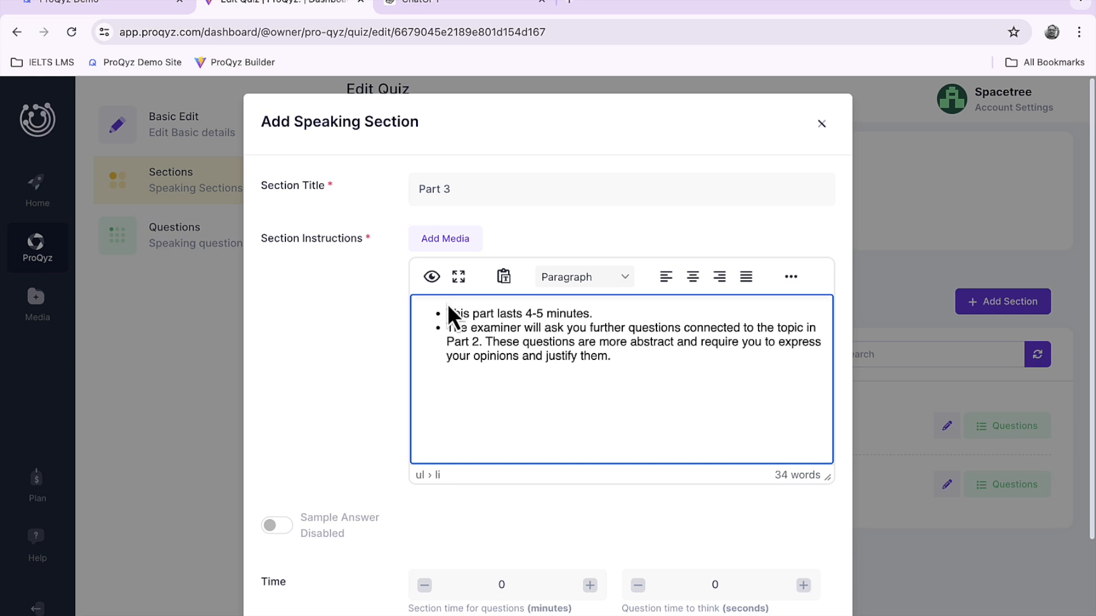
Step: Enable the Part 3 sample answer and replace its placeholder with the five Part 3 questions and sample answers copied from ChatGPT
scroll(582, 386, down, 2)
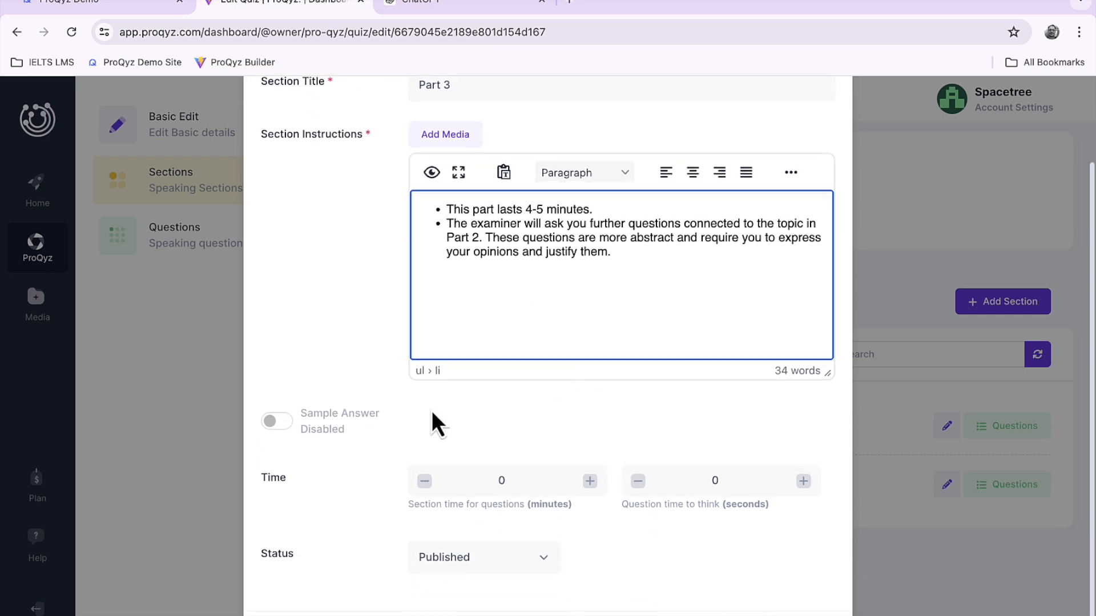
click(274, 427)
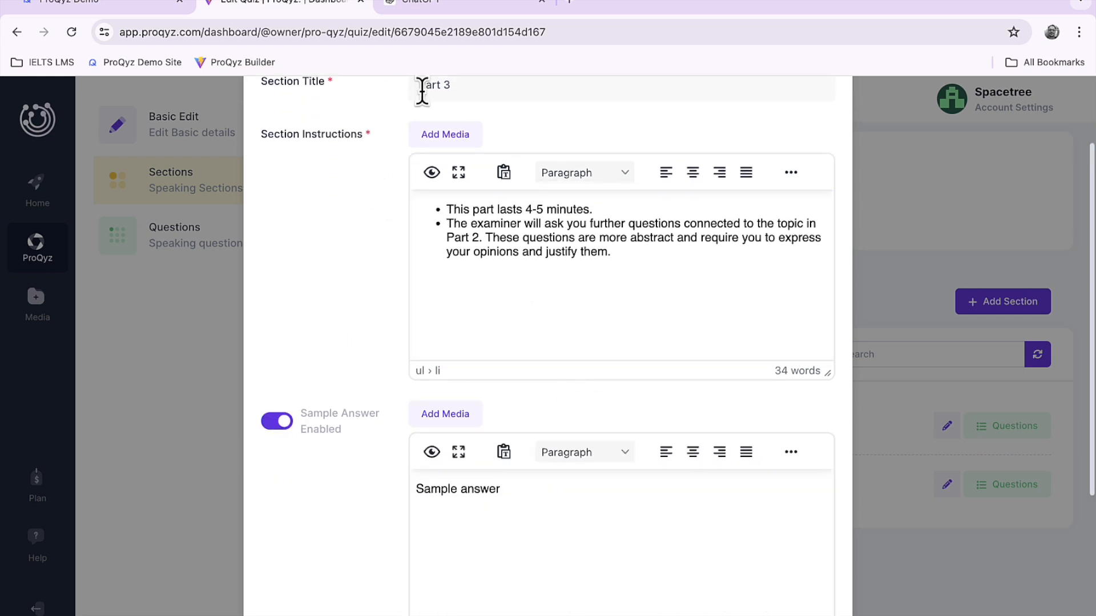
click(439, 7)
scroll(550, 501, down, 8)
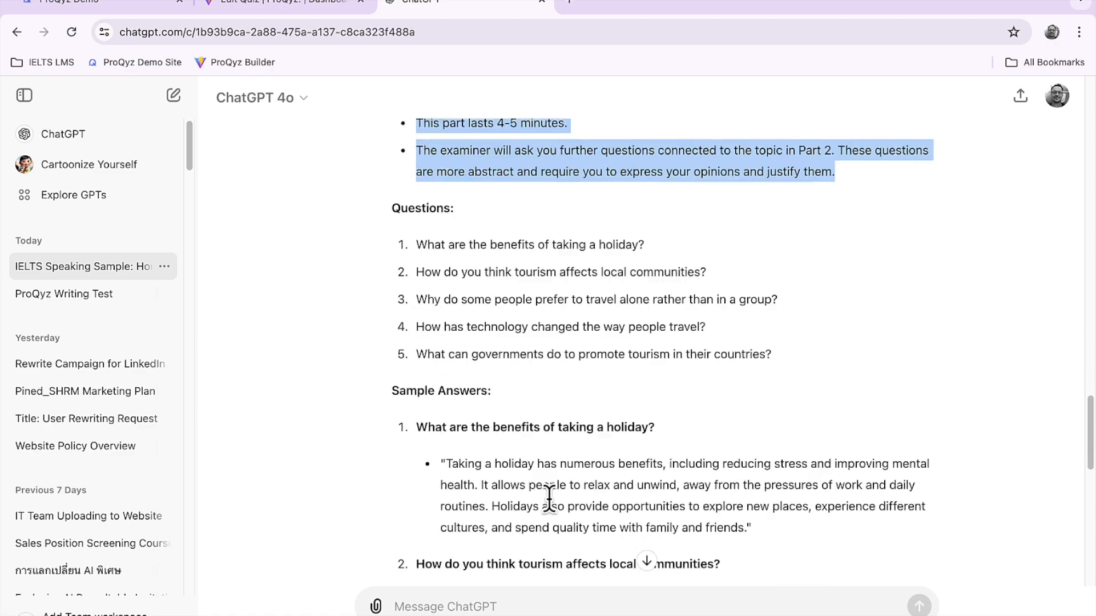
drag(416, 249, 726, 353)
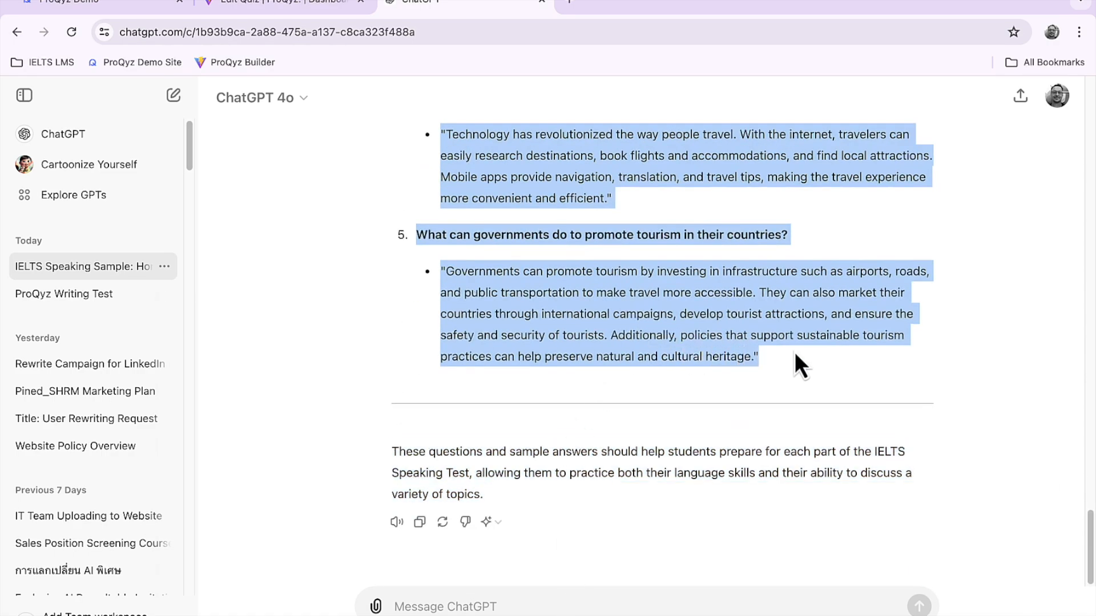
click(274, 8)
drag(501, 490, 405, 490)
key(ctrl+v)
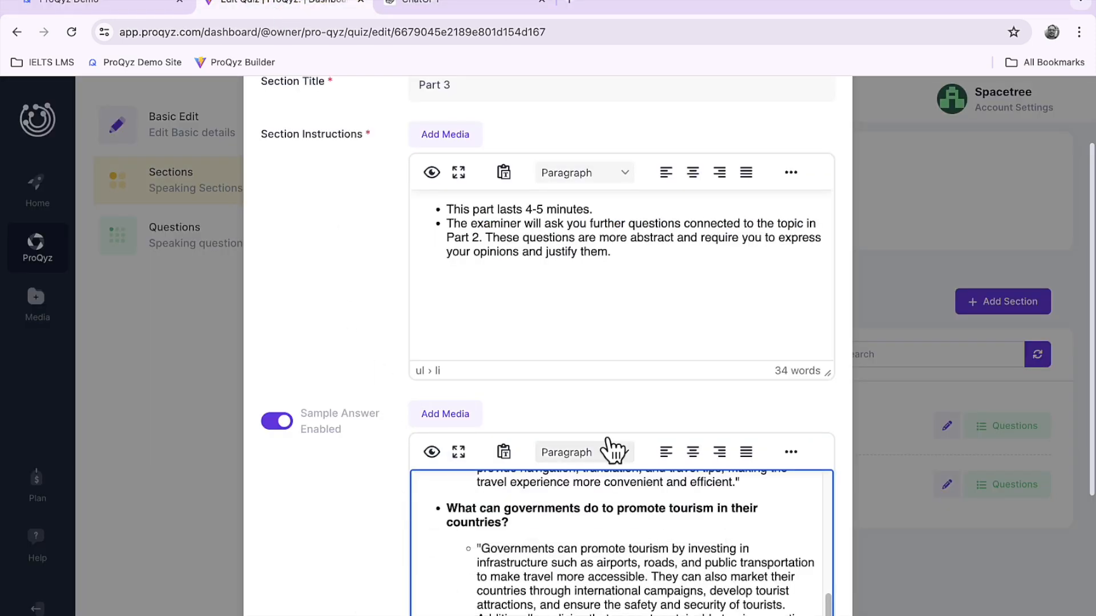
Step: Set the Part 3 section time for questions to 5 minutes and add the section to the quiz
scroll(623, 443, down, 4)
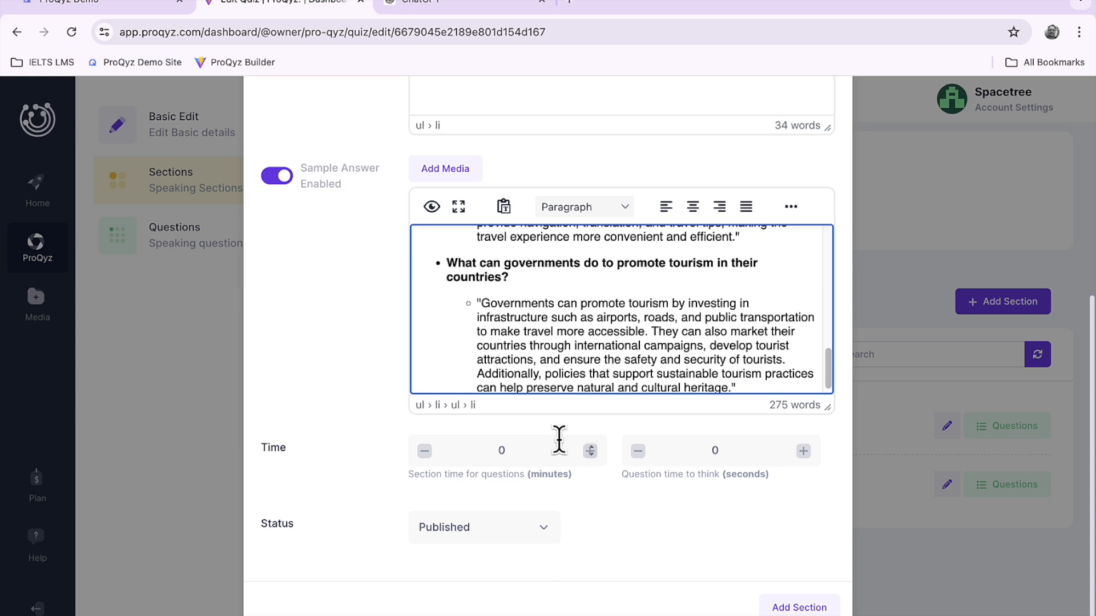
click(590, 451)
click(590, 450)
click(590, 451)
click(591, 451)
click(590, 450)
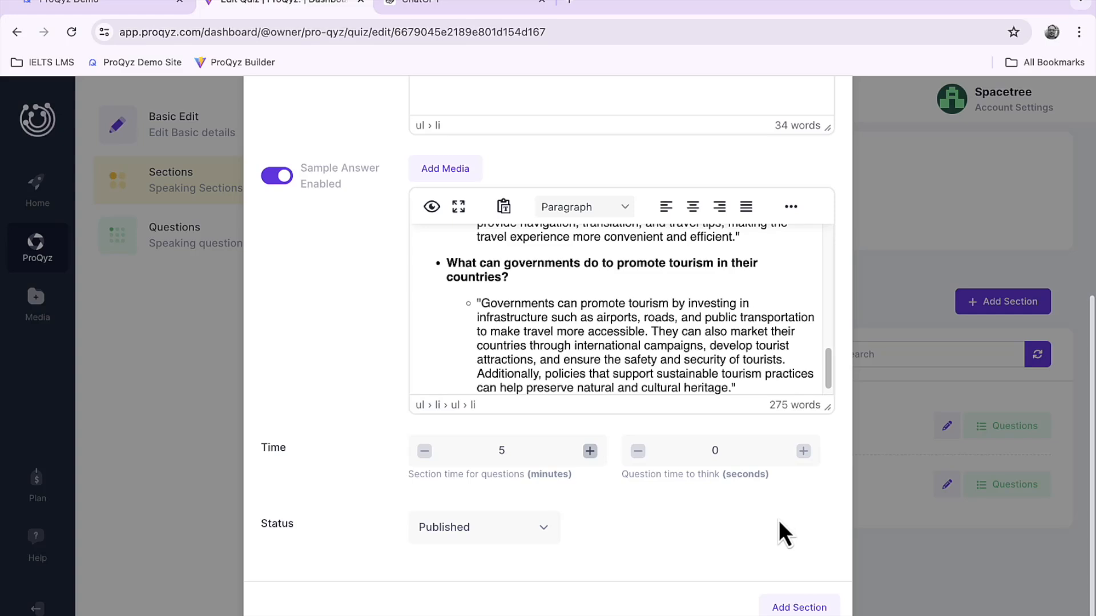
click(808, 607)
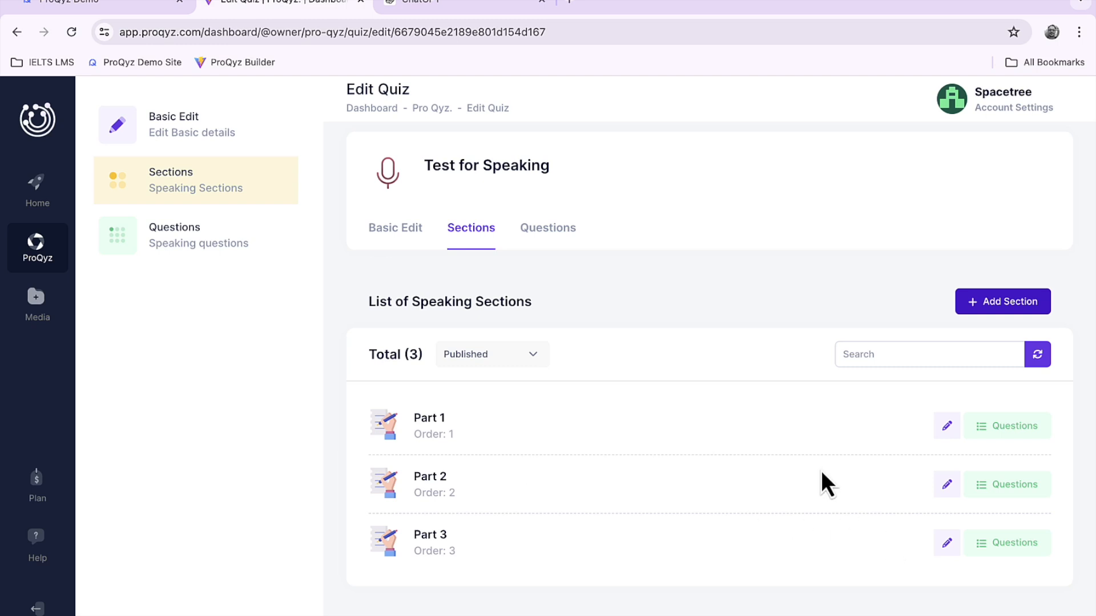
Step: Go to the quiz's questions, choose the Part 1 section and start its first speaking question
click(1018, 437)
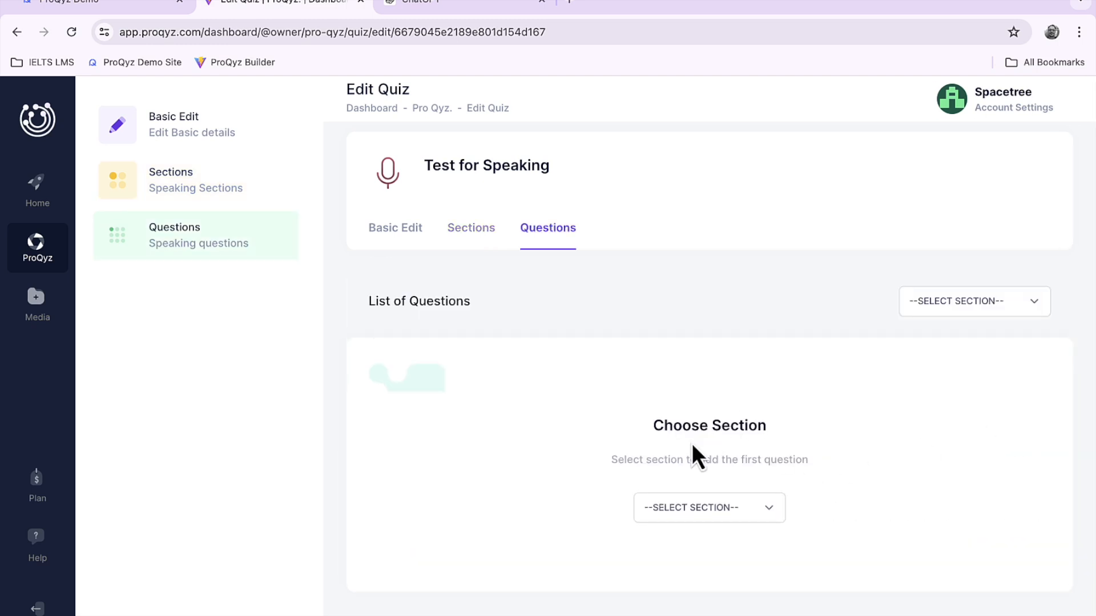
click(769, 509)
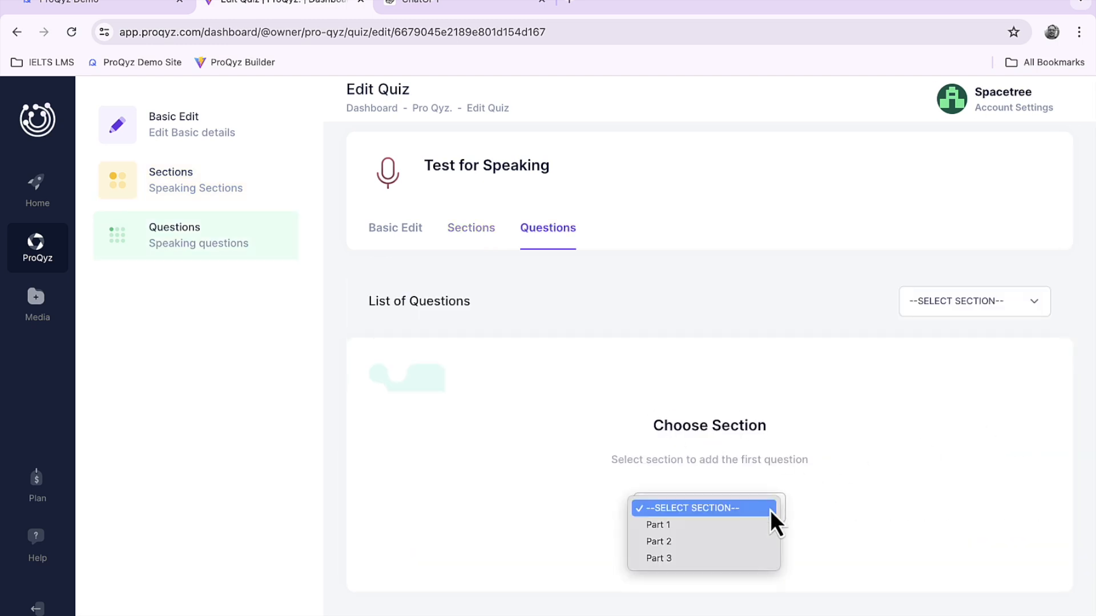
click(672, 525)
scroll(672, 525, down, 2)
click(696, 485)
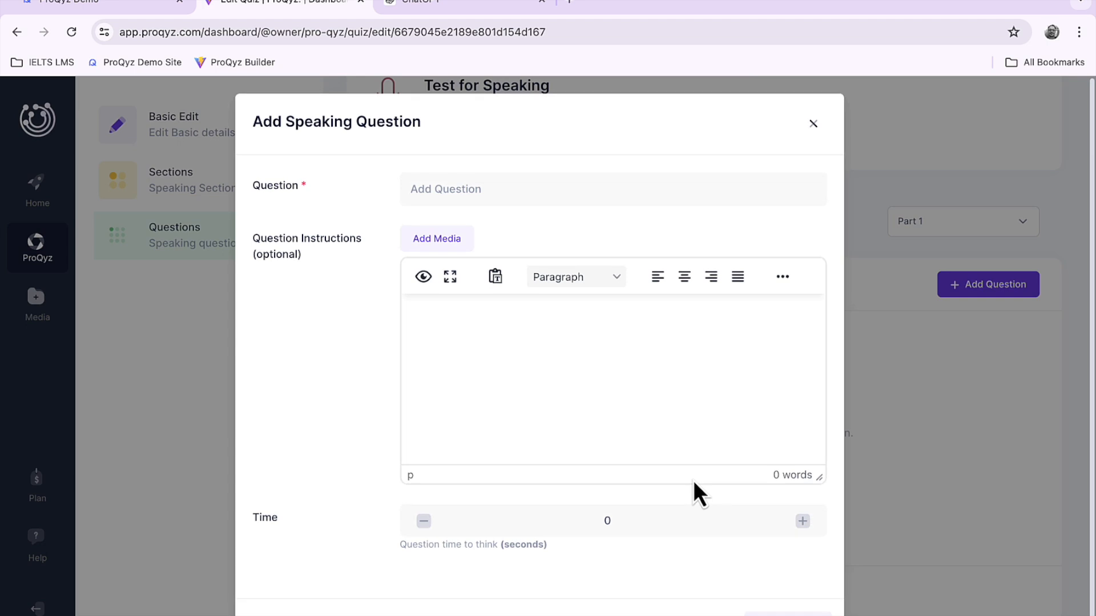
click(485, 191)
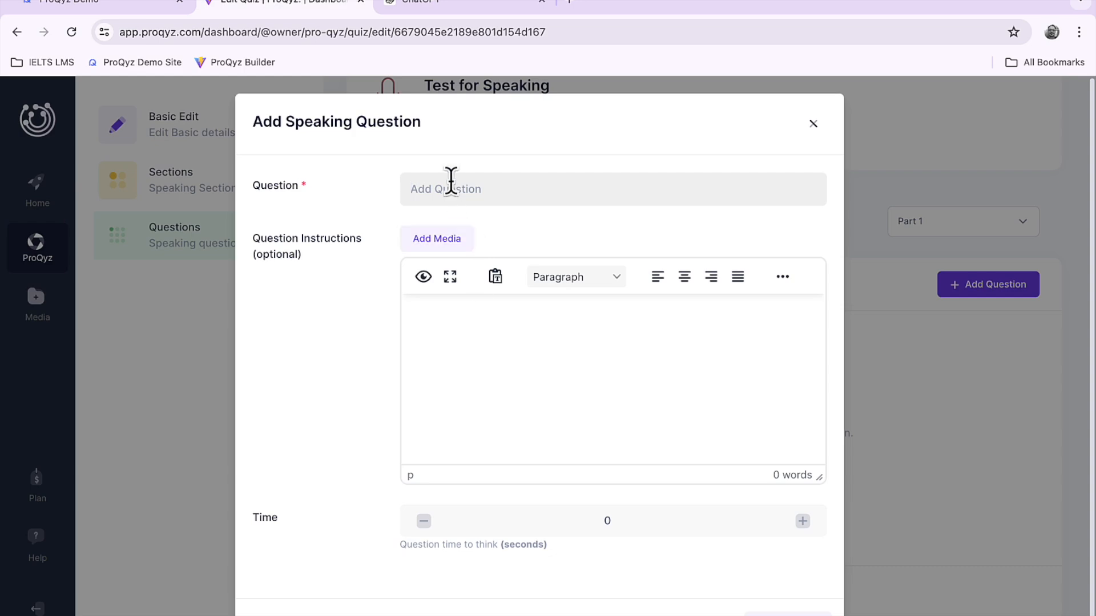
Step: Copy "Can you tell me about your hometown?" from ChatGPT and add it in ProQyz as the first Part 1 question
click(457, 6)
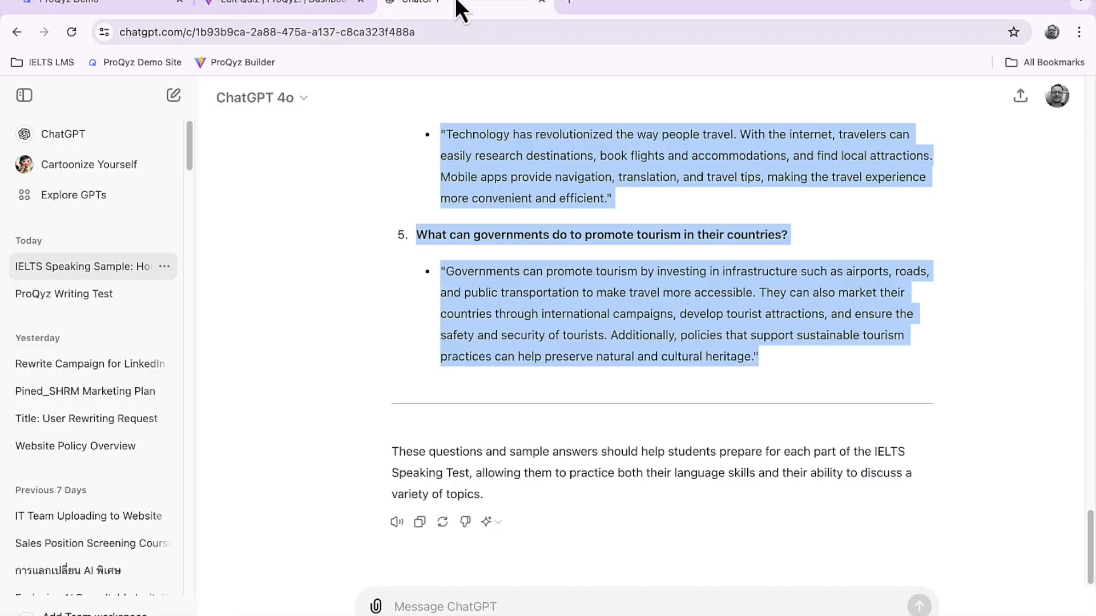
scroll(612, 191, up, 20)
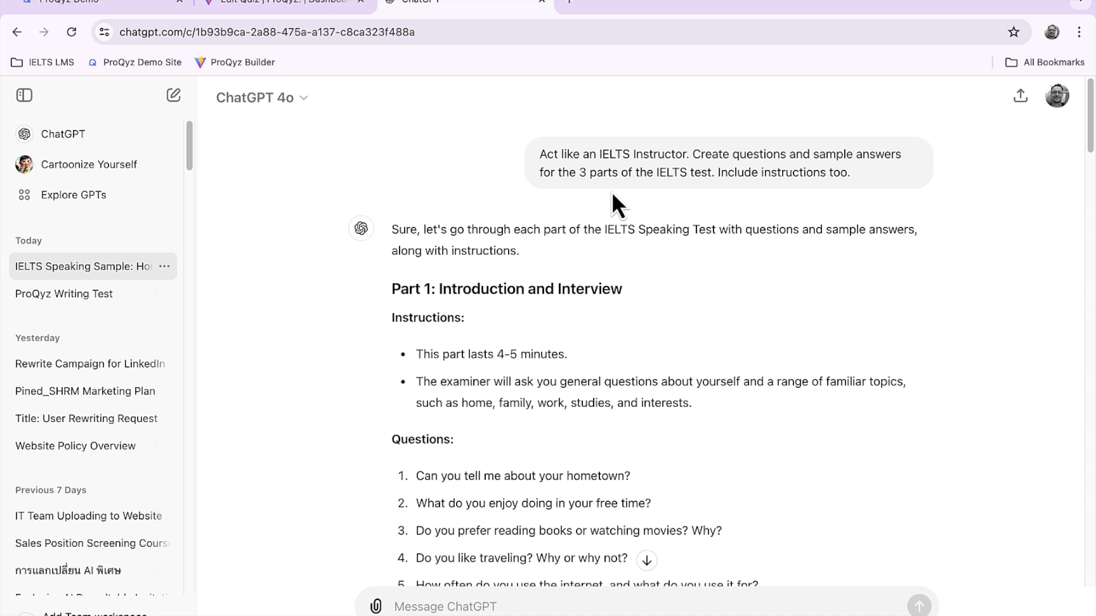
scroll(581, 347, down, 2)
drag(650, 361, 418, 364)
key(ctrl+c)
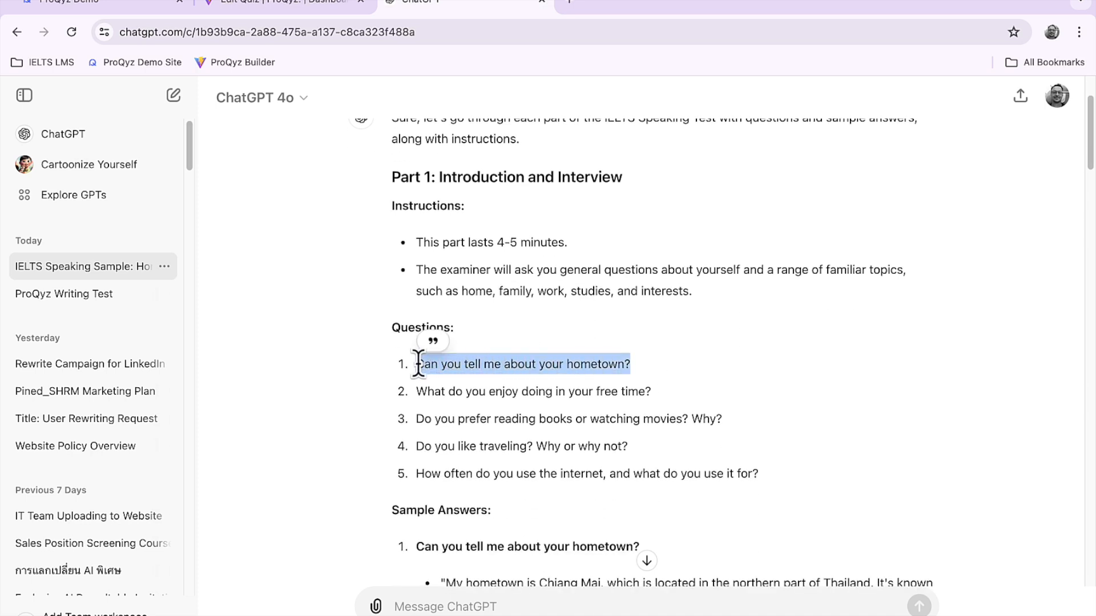
click(284, 3)
click(482, 195)
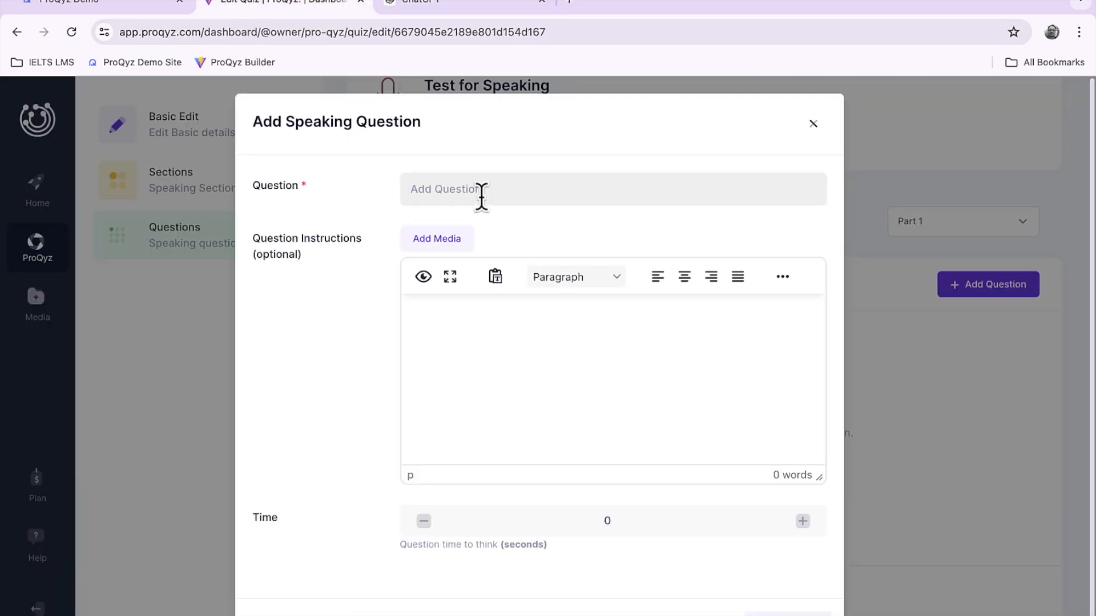
key(ctrl+v)
click(505, 331)
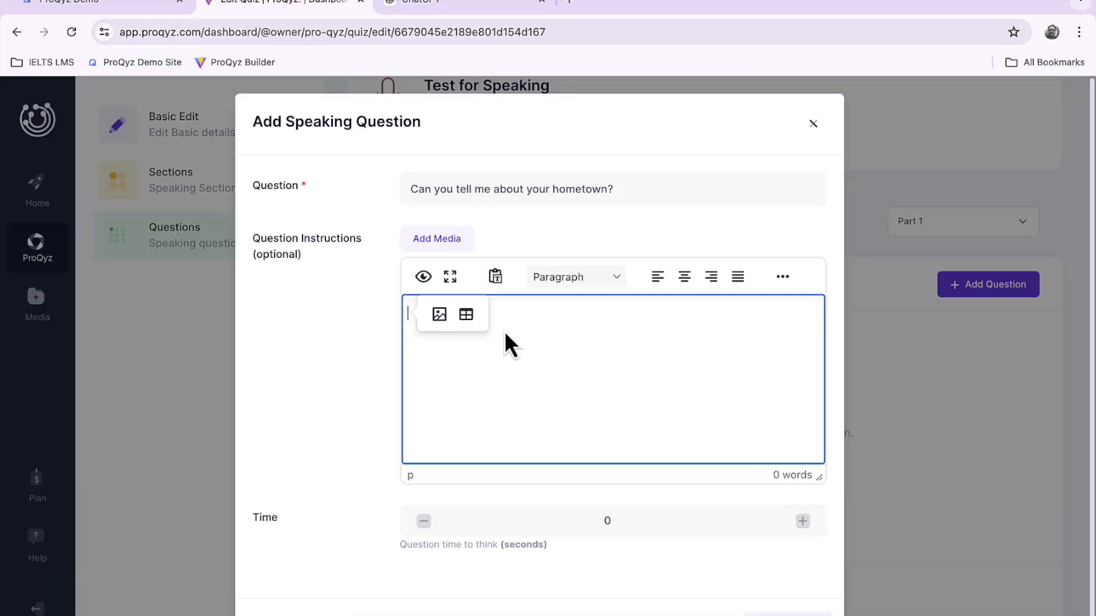
scroll(505, 331, down, 1)
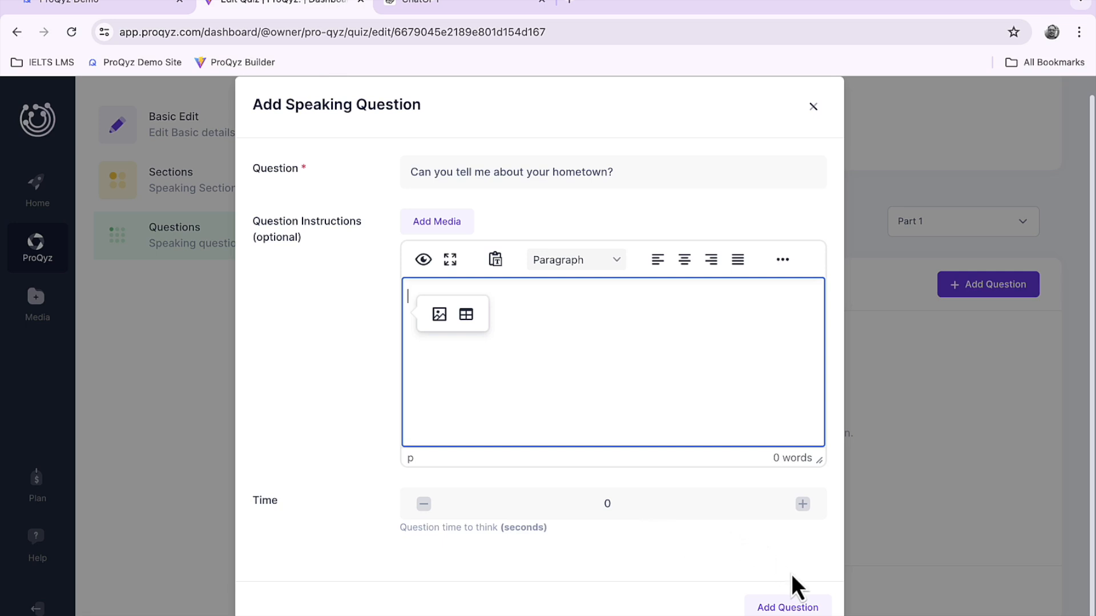
click(796, 608)
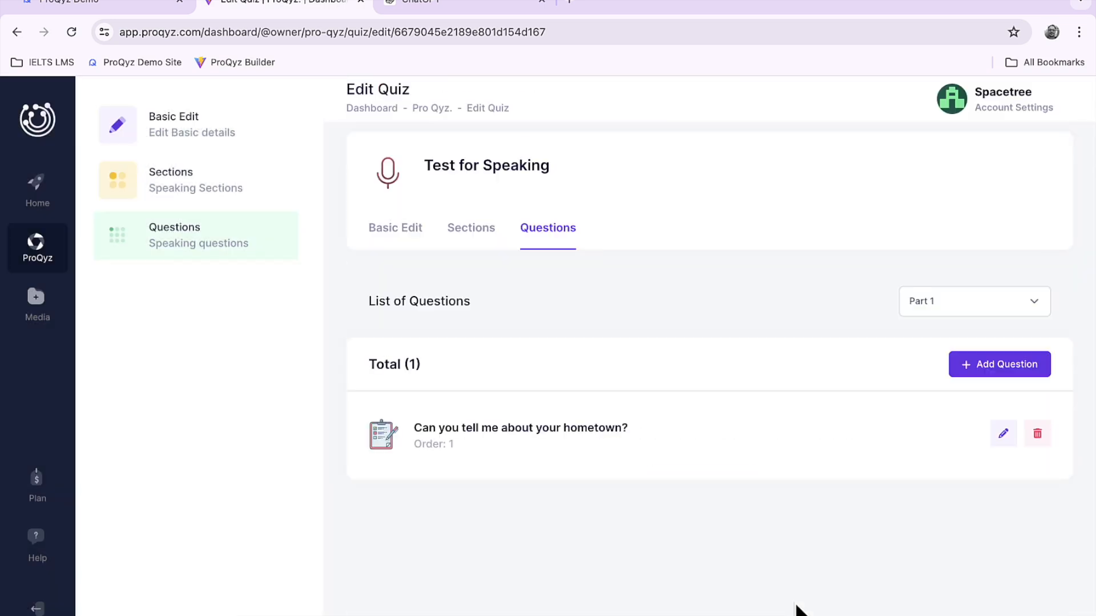
Step: Add a second Part 1 question, "What do you enjoy doing in your free time?", copied from ChatGPT
click(1004, 365)
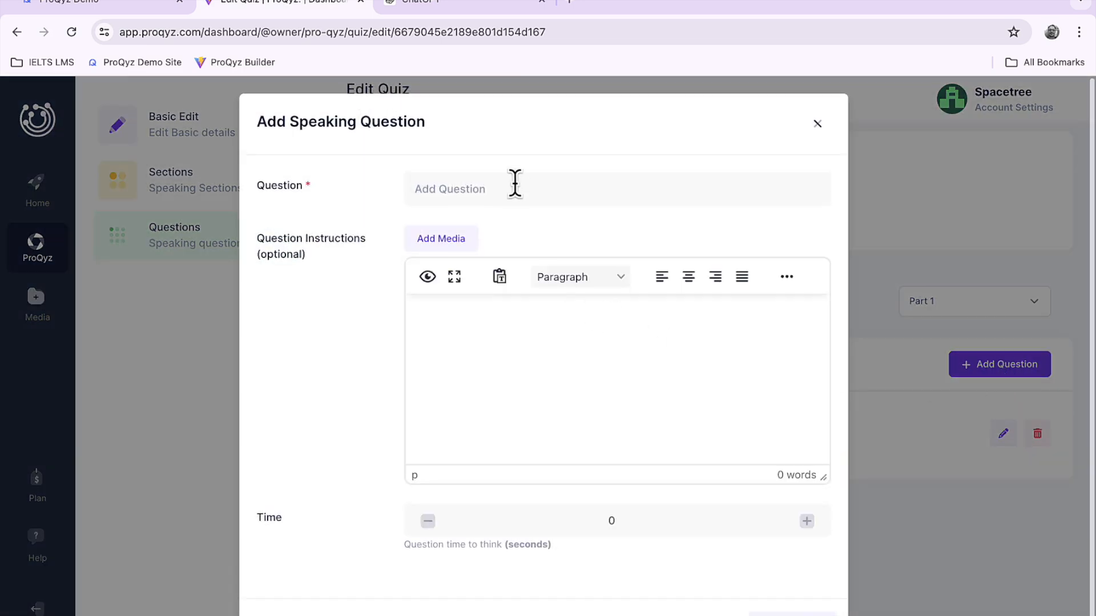
click(497, 9)
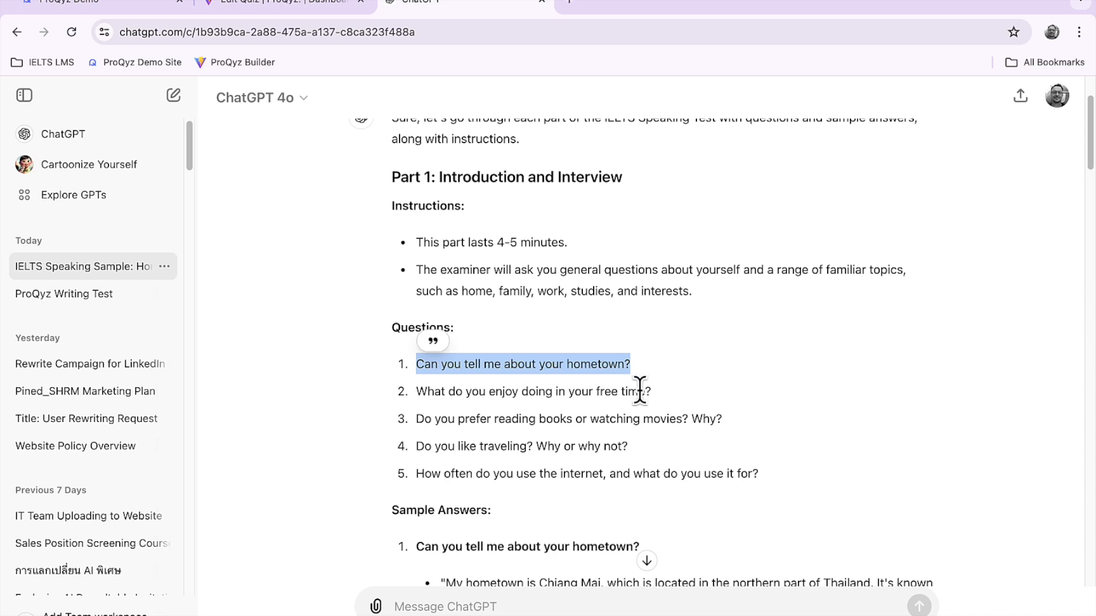
drag(653, 395, 415, 398)
key(ctrl+c)
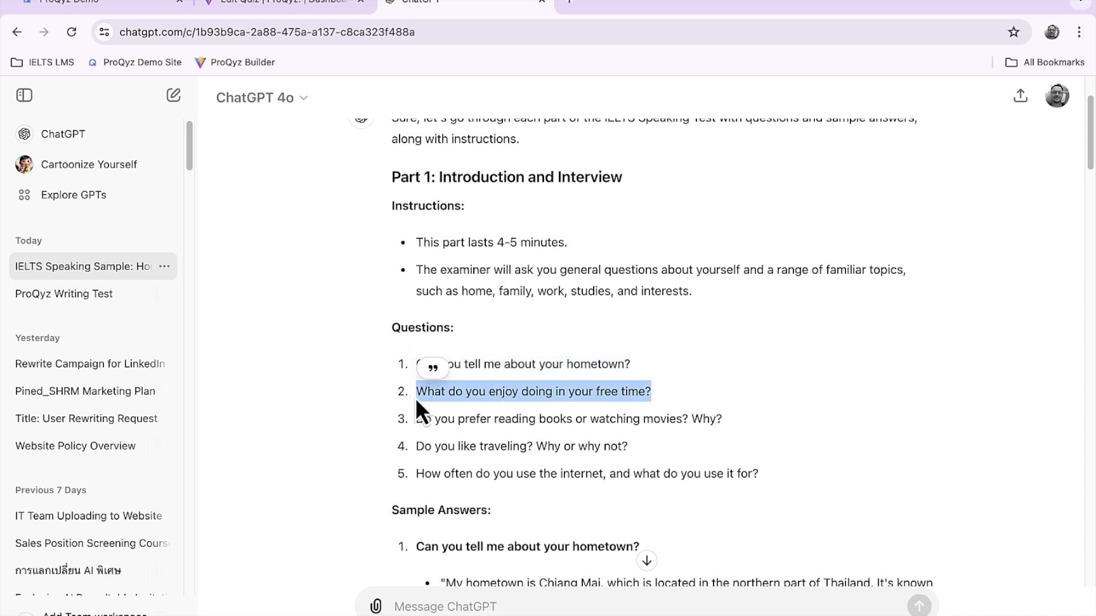
click(306, 2)
click(486, 189)
key(ctrl+v)
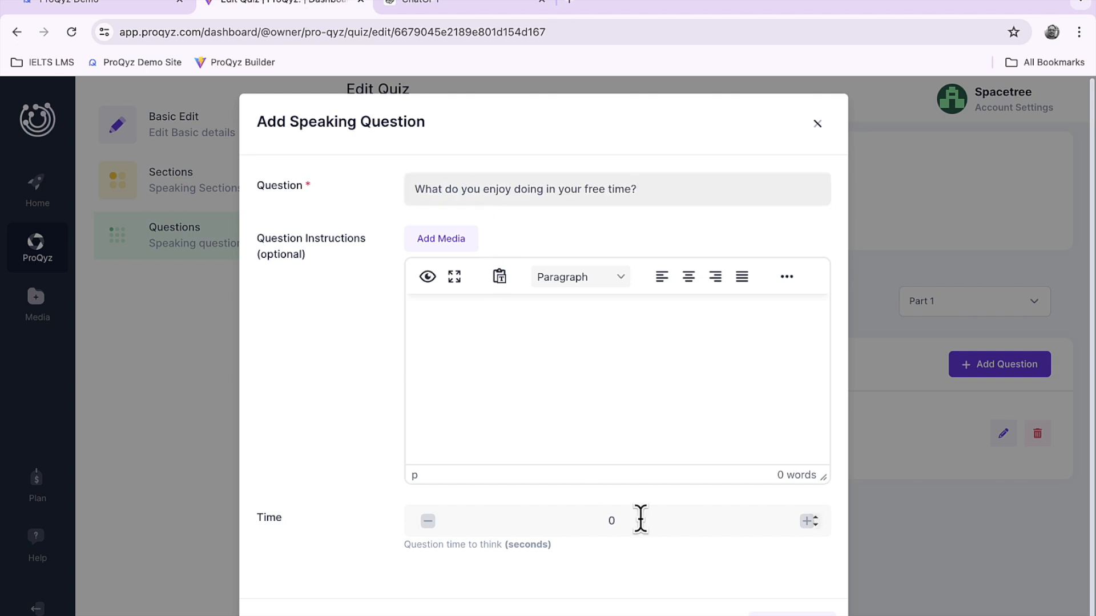
scroll(660, 556, down, 1)
click(778, 606)
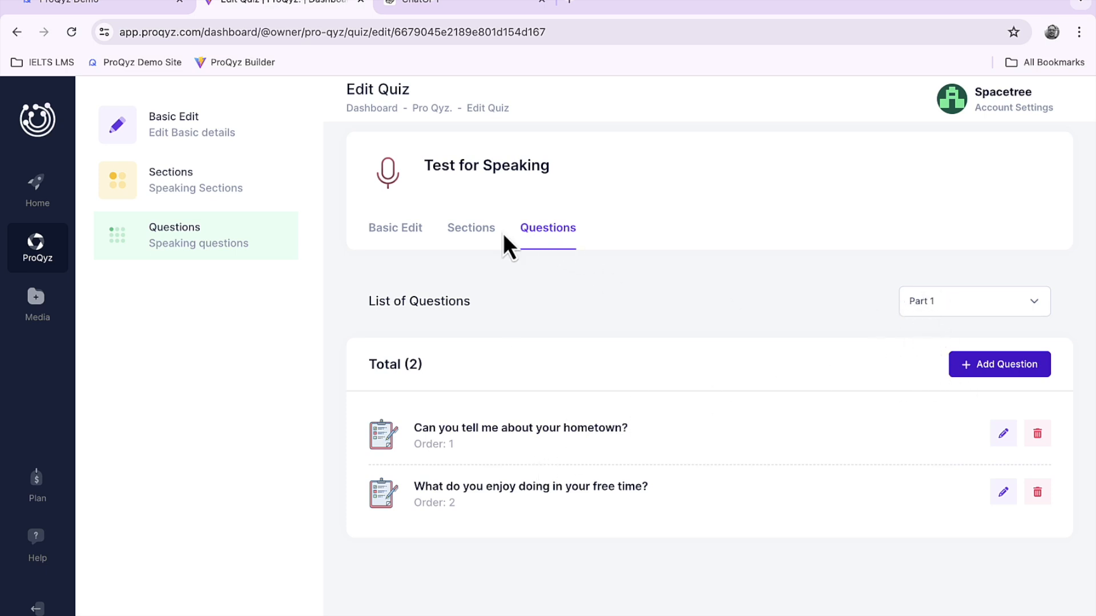
Step: Open the Part 2 section's questions, view the blank question form and close it without adding a question
click(479, 231)
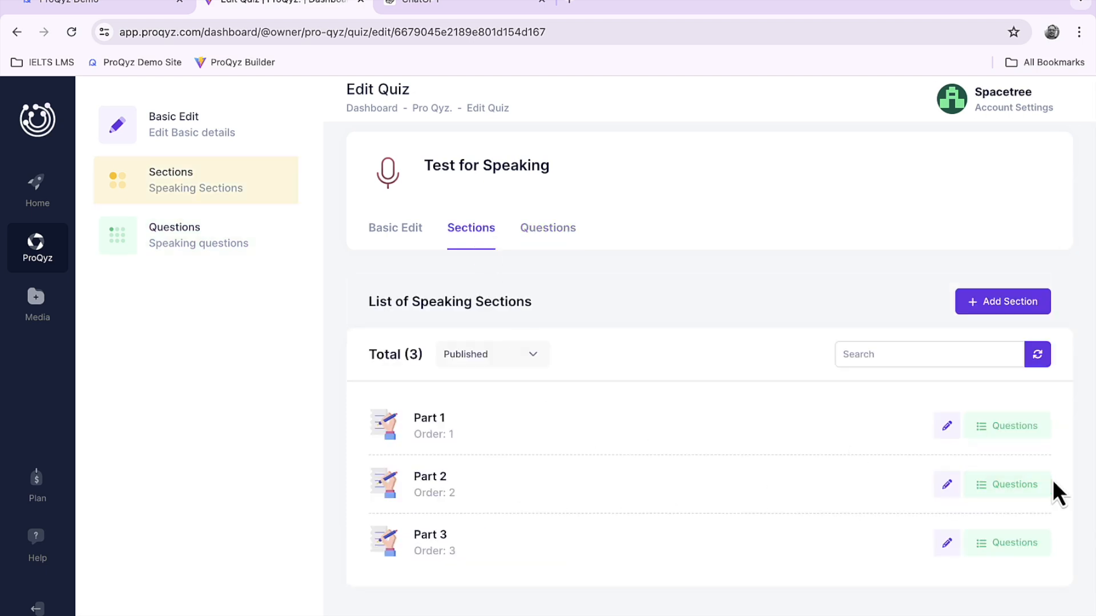
click(1022, 485)
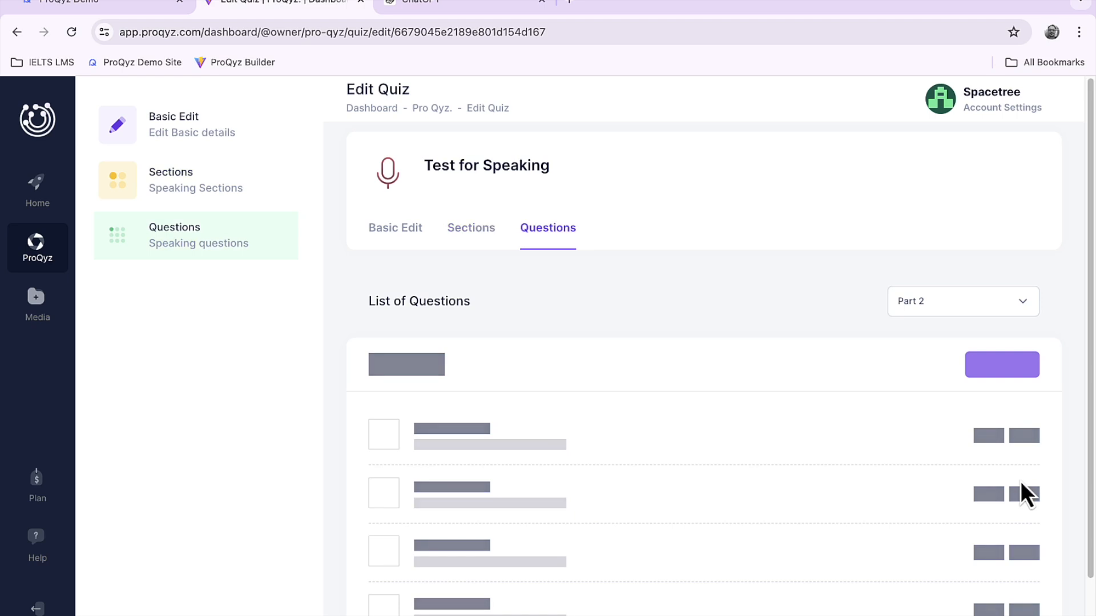
click(711, 564)
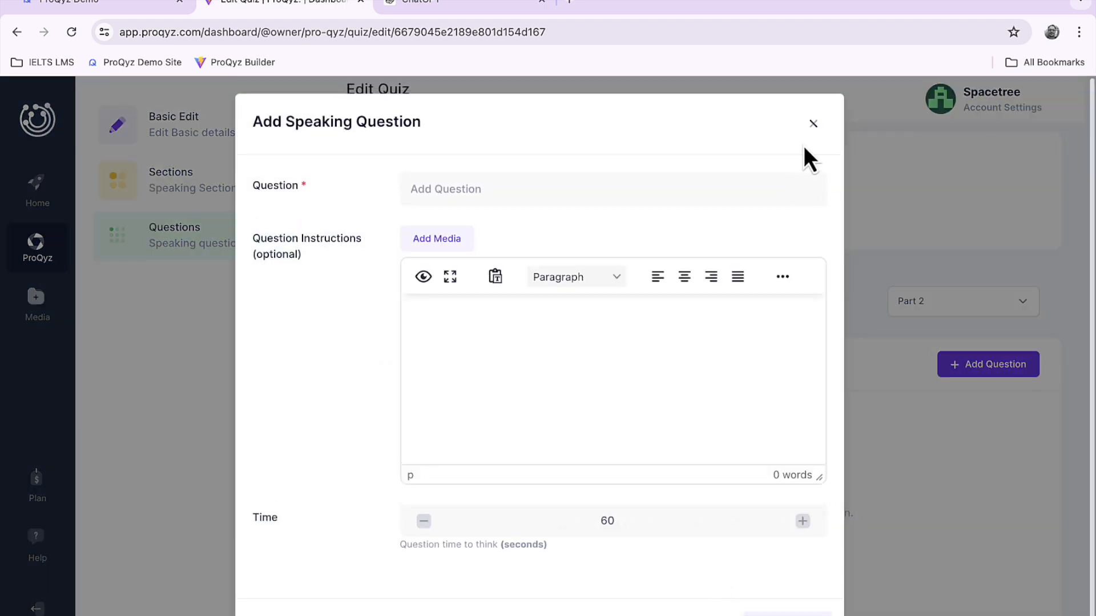
click(812, 124)
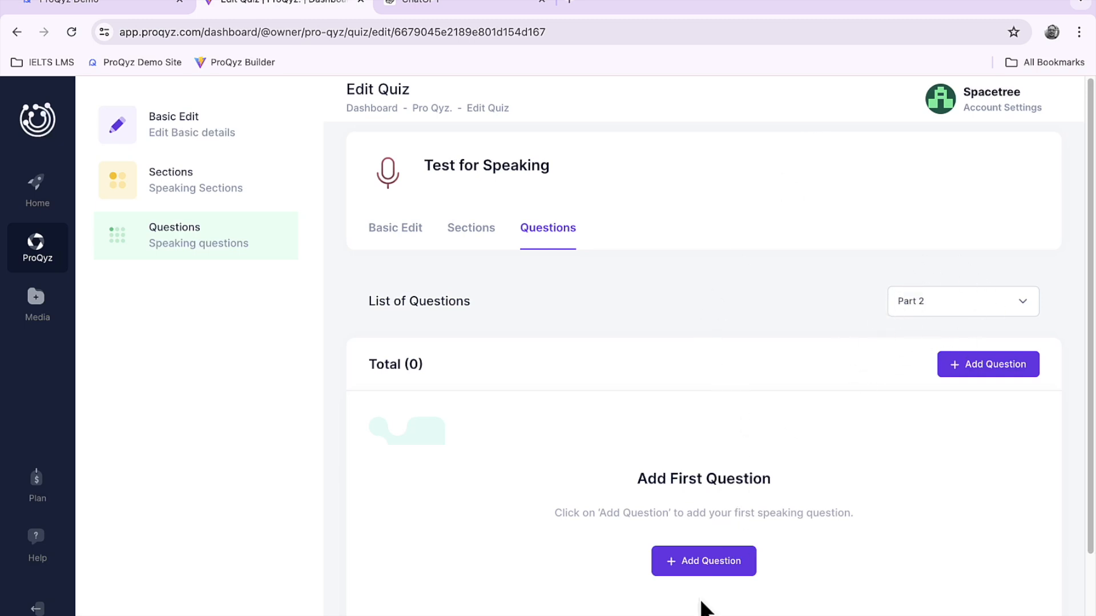
Step: Start the first Part 2 question and copy the memorable holiday task card with its four bullet points from ChatGPT
click(713, 562)
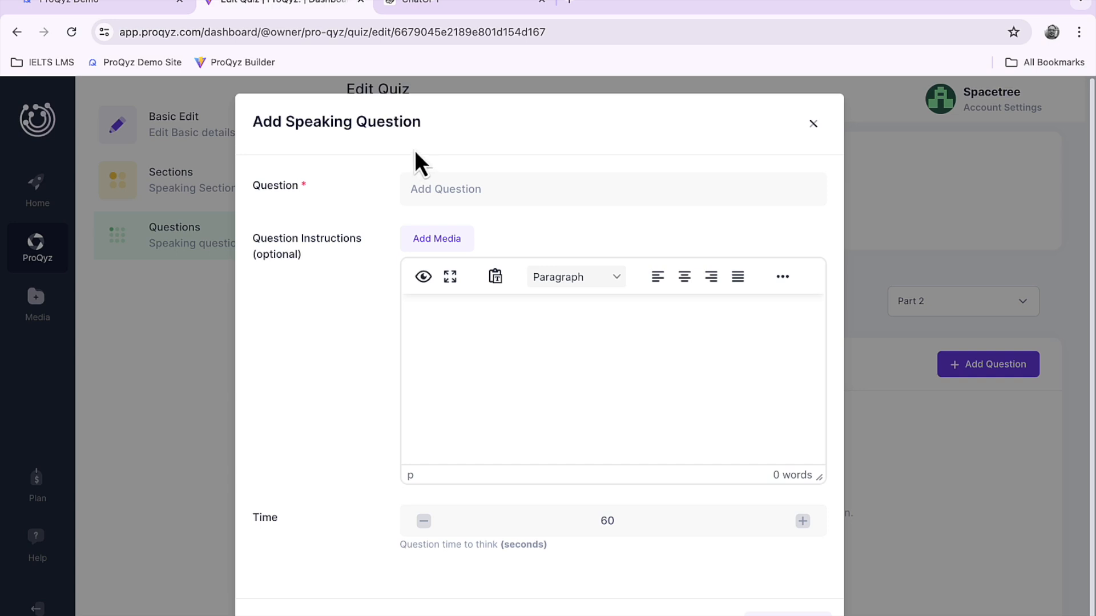
click(440, 183)
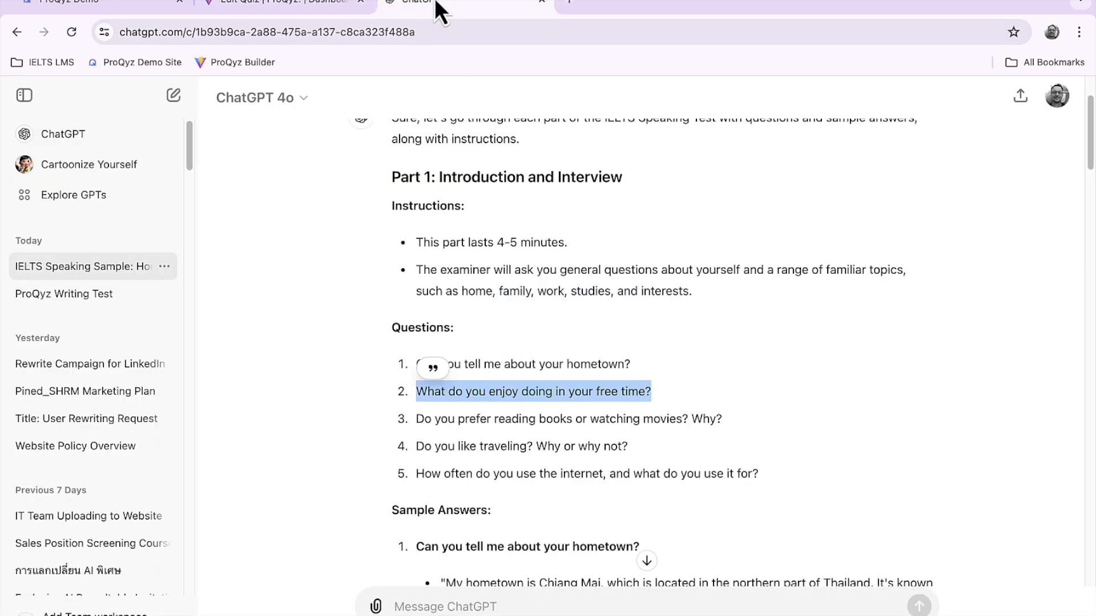
click(468, 4)
scroll(664, 283, down, 10)
scroll(664, 284, down, 6)
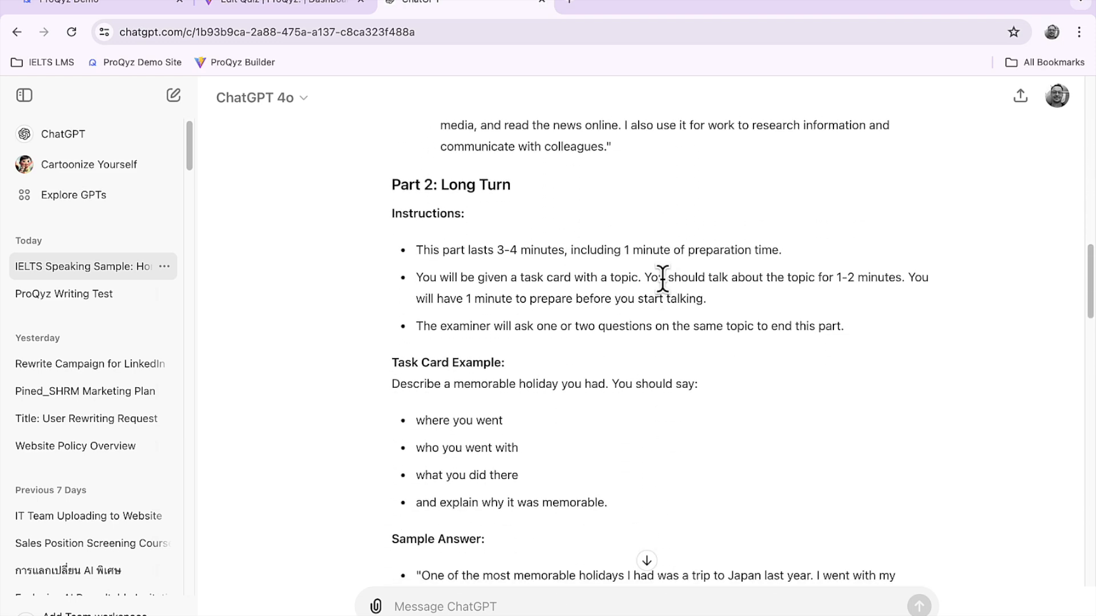
drag(698, 388, 391, 382)
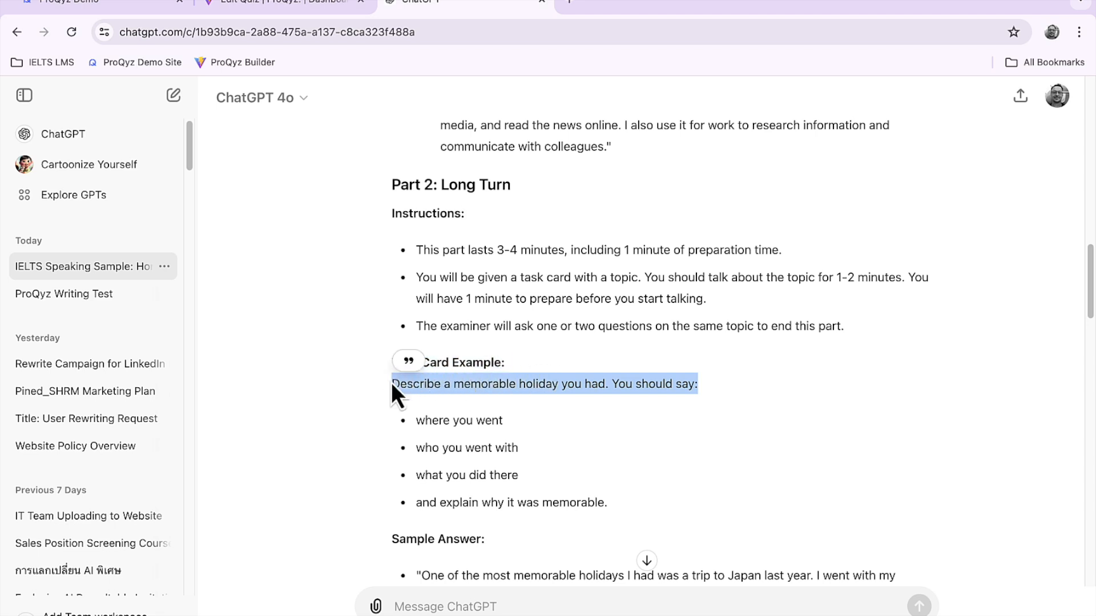
click(620, 507)
drag(620, 507, 386, 392)
key(ctrl+c)
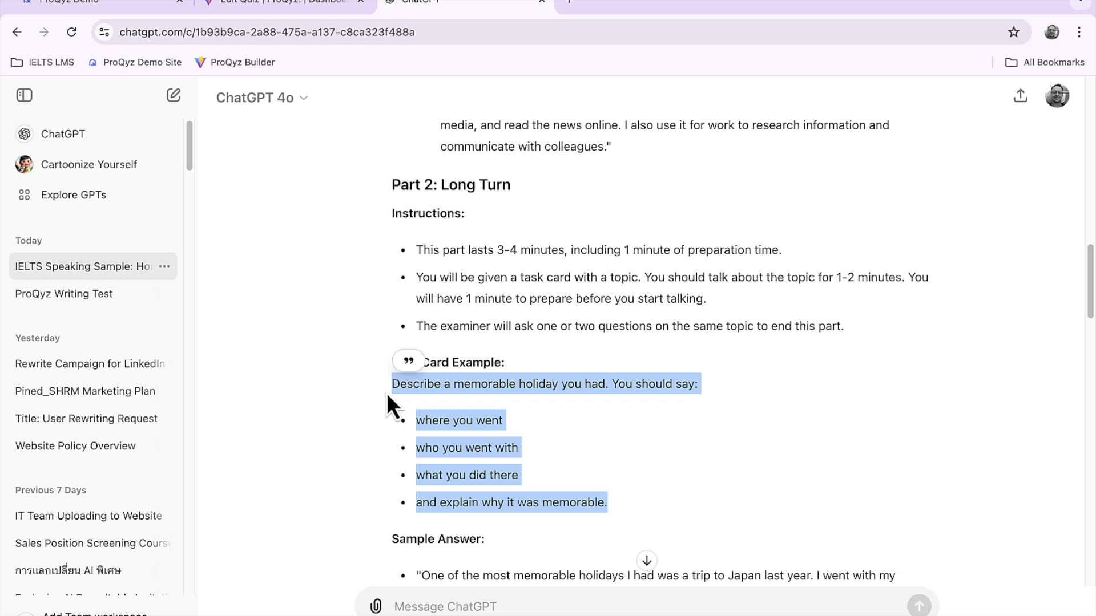
Step: Paste the task card into the ProQyz question instructions and move "Describe a memorable holiday you had." into the question field
click(293, 5)
click(495, 341)
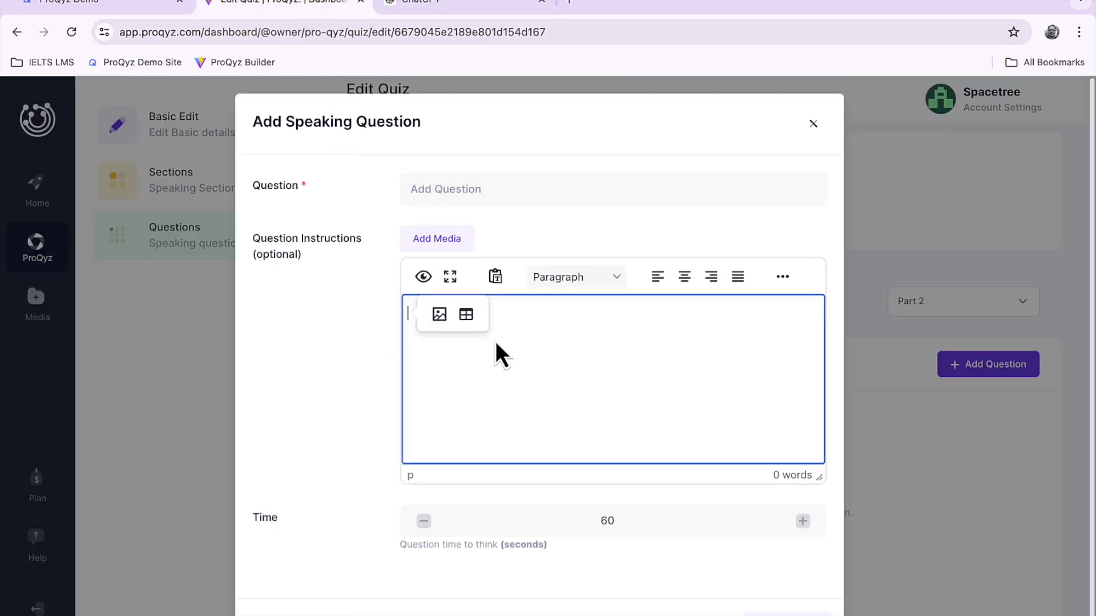
key(ctrl+v)
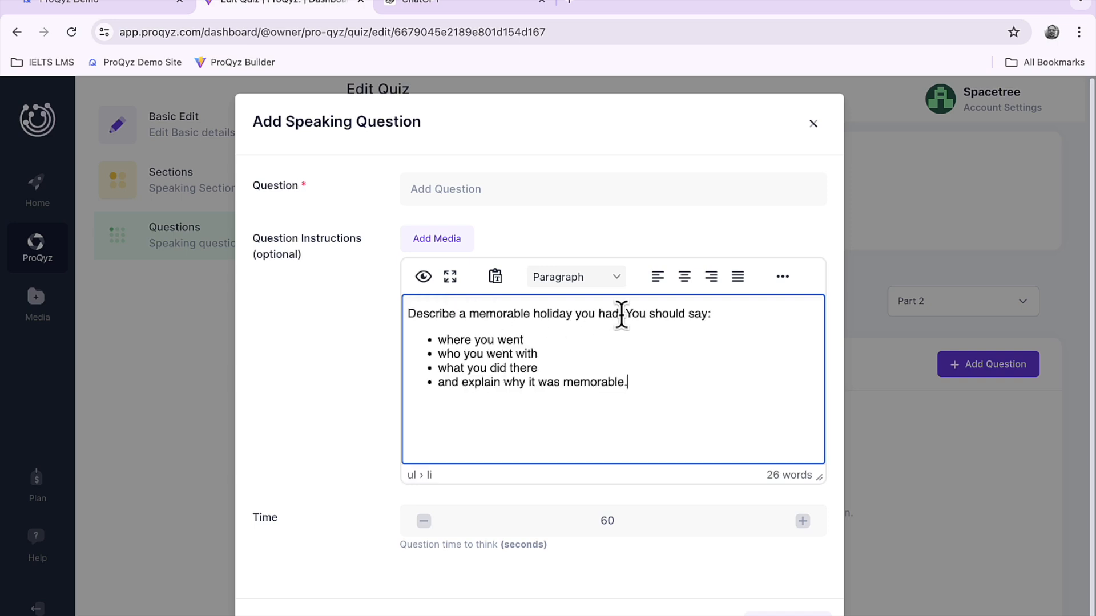
drag(625, 314, 407, 314)
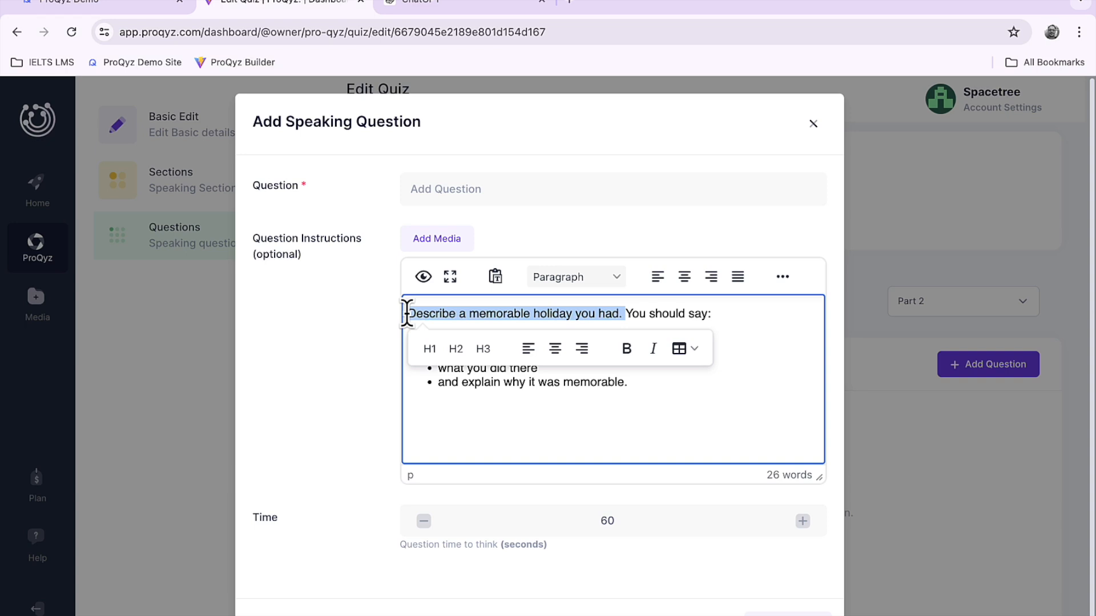
key(ctrl+x)
click(459, 189)
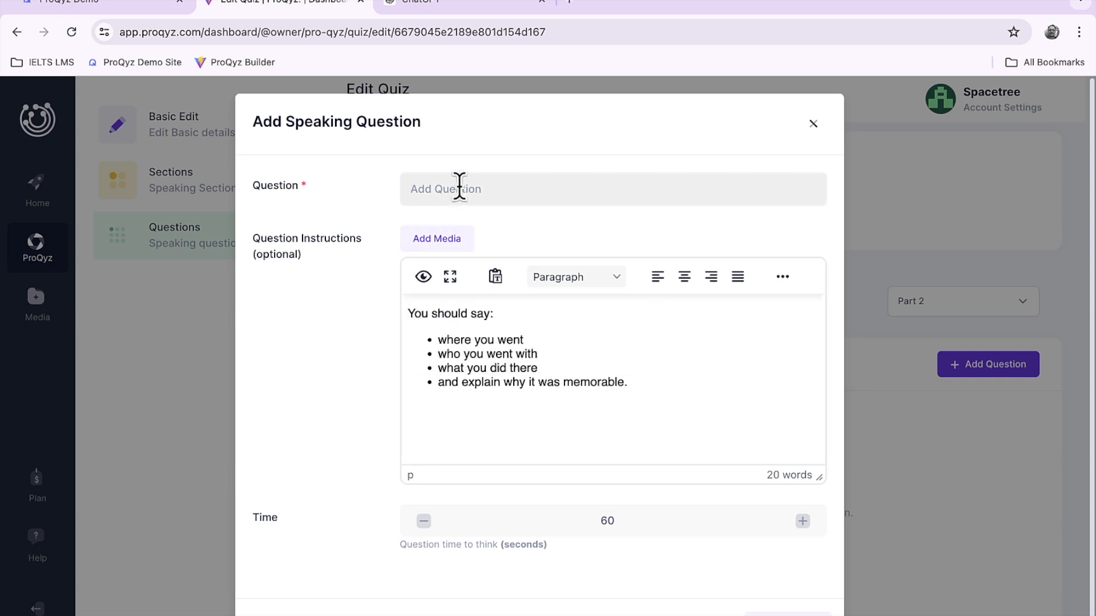
key(ctrl+v)
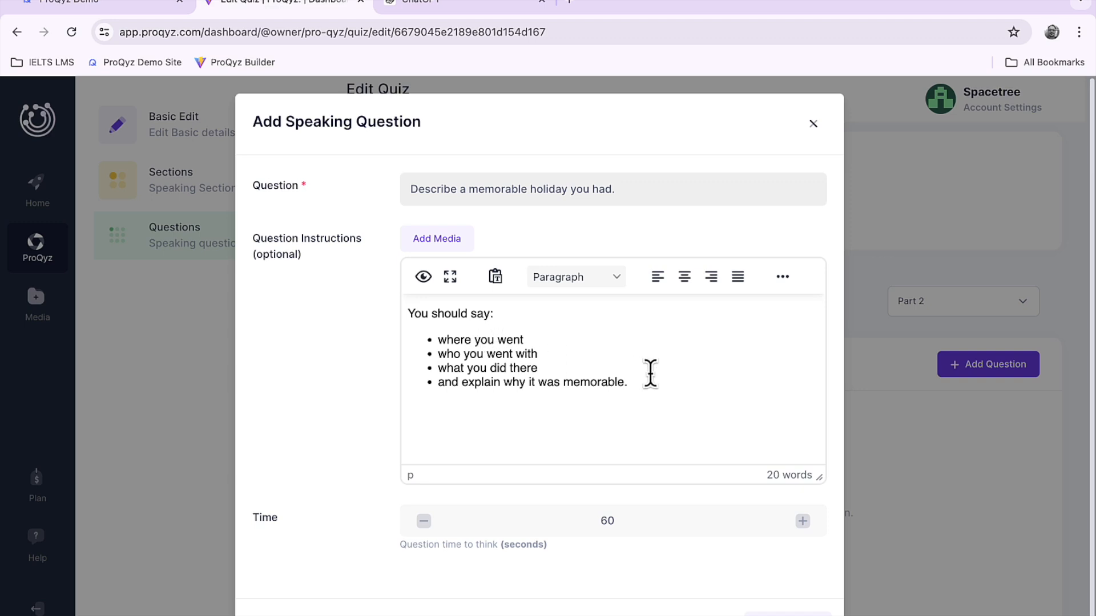
Step: Format all the instruction text as Heading 3 and add the question to Part 2
drag(651, 377, 403, 317)
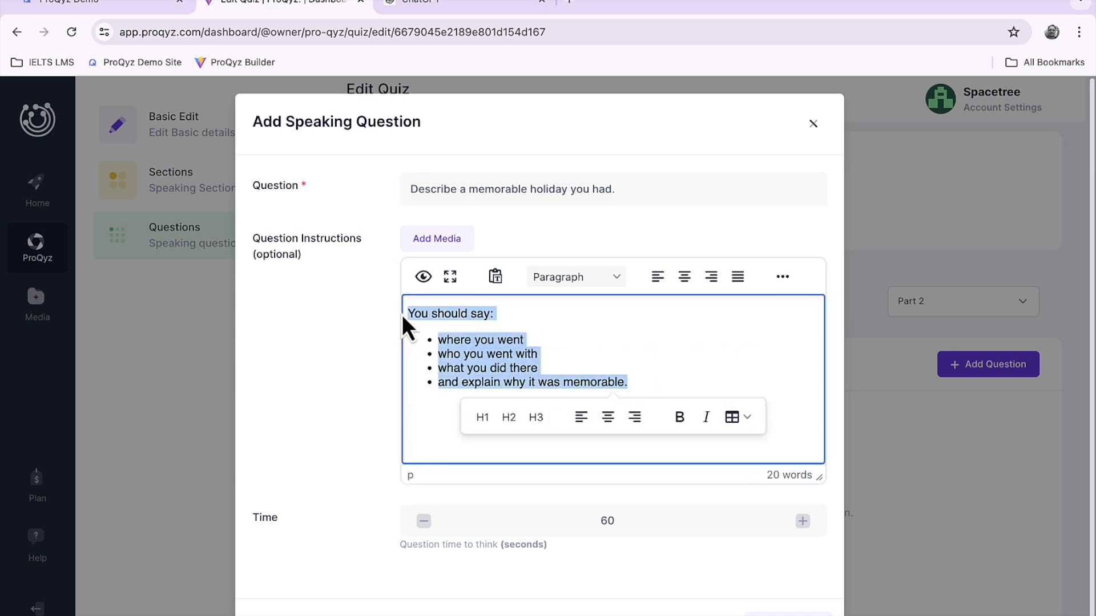
click(535, 422)
click(636, 381)
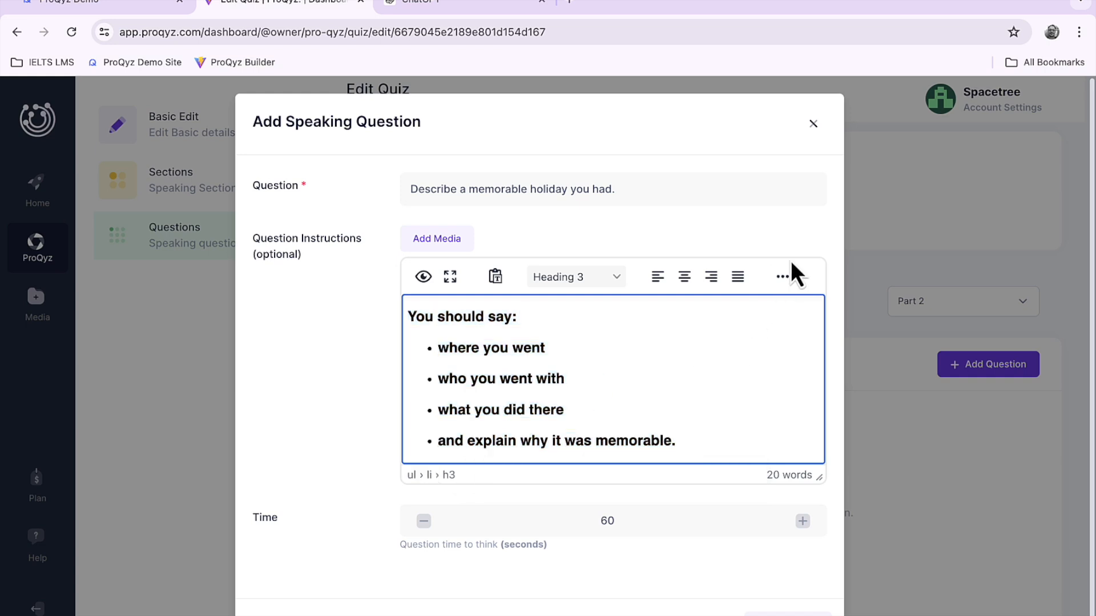
click(782, 277)
click(782, 277)
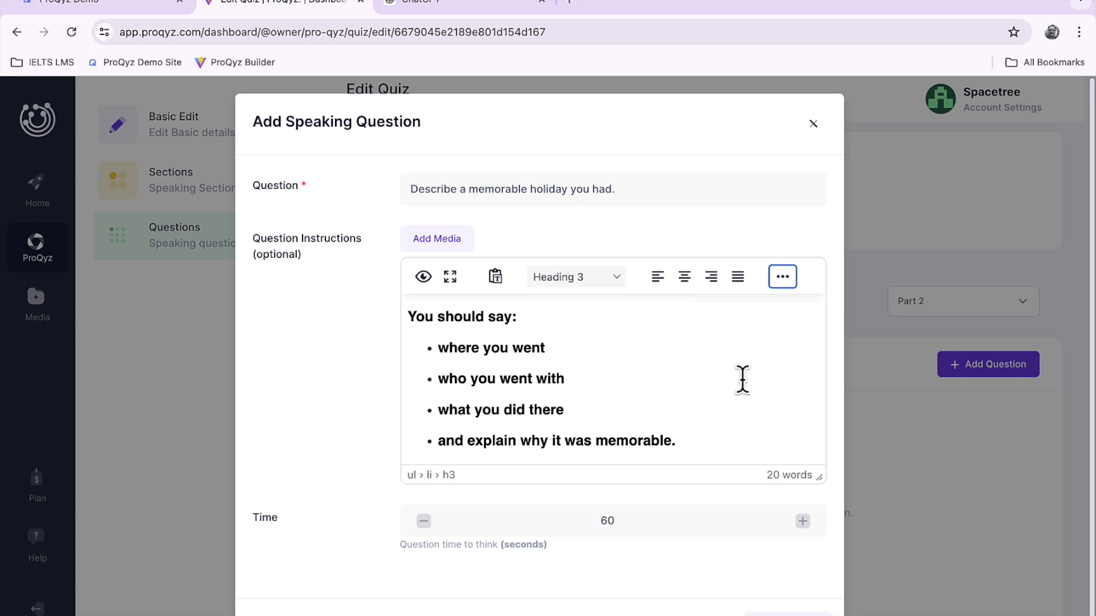
scroll(742, 380, down, 1)
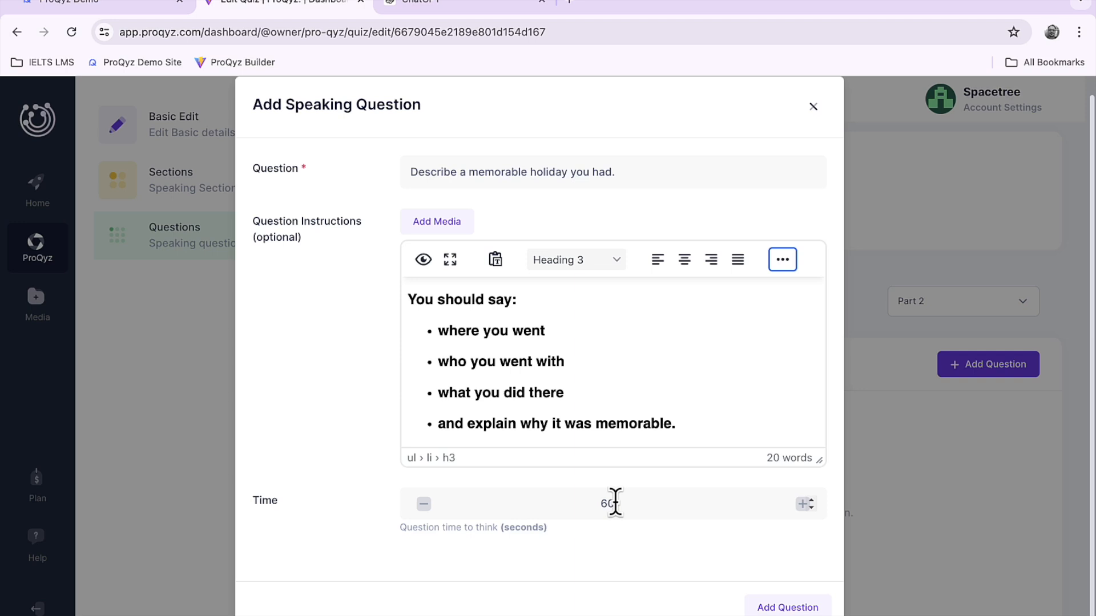
scroll(631, 490, up, 1)
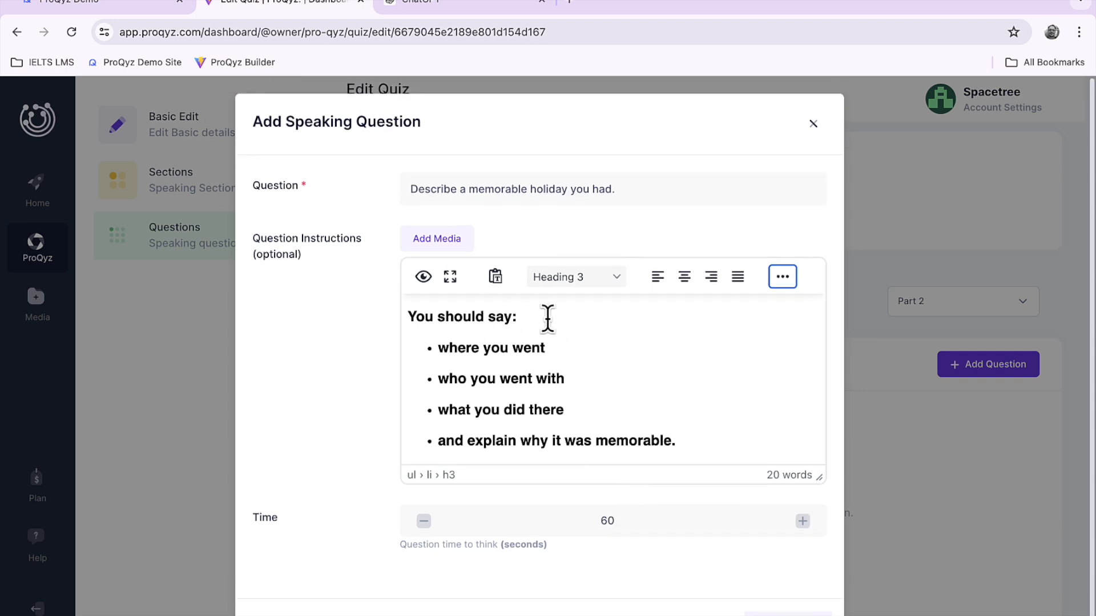
click(788, 614)
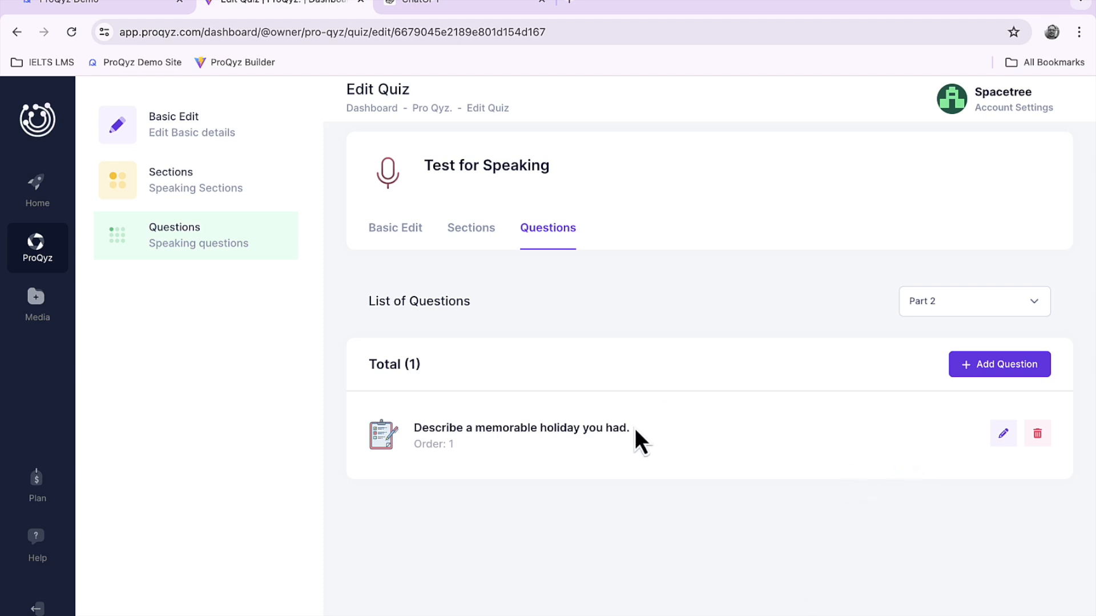
Step: Choose the Part 3 section and add its first question, "What are the benefits of taking a holiday?", copied from ChatGPT
click(1032, 301)
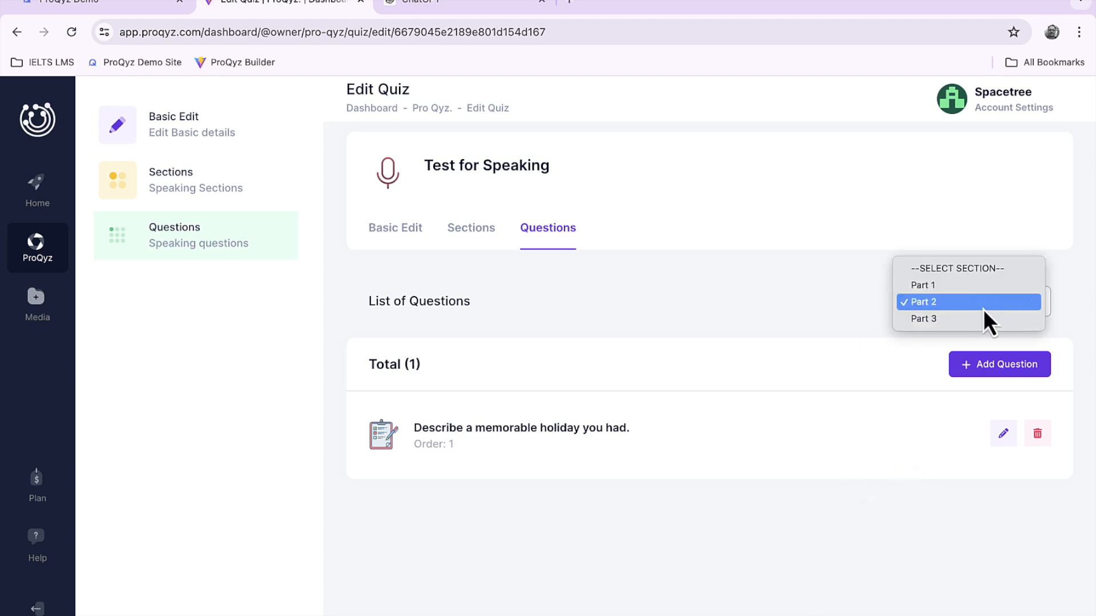
click(950, 322)
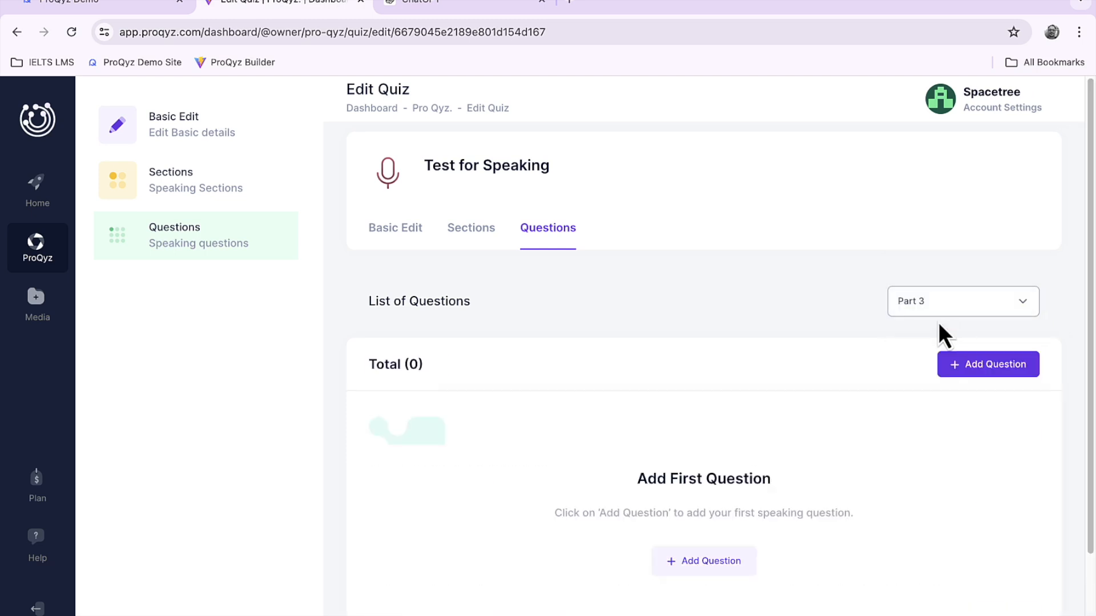
click(703, 575)
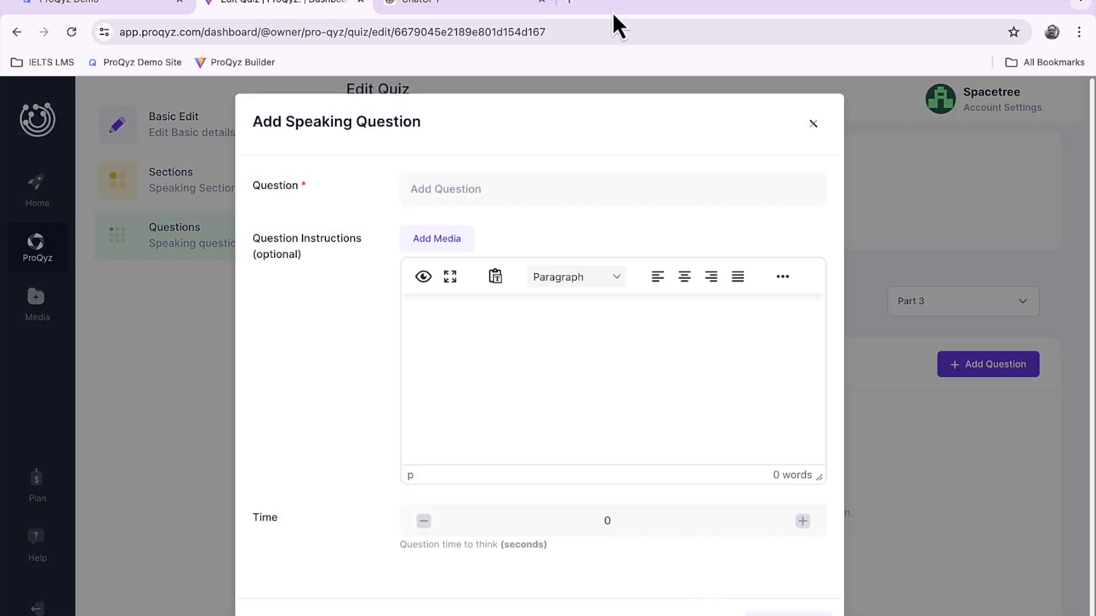
click(469, 7)
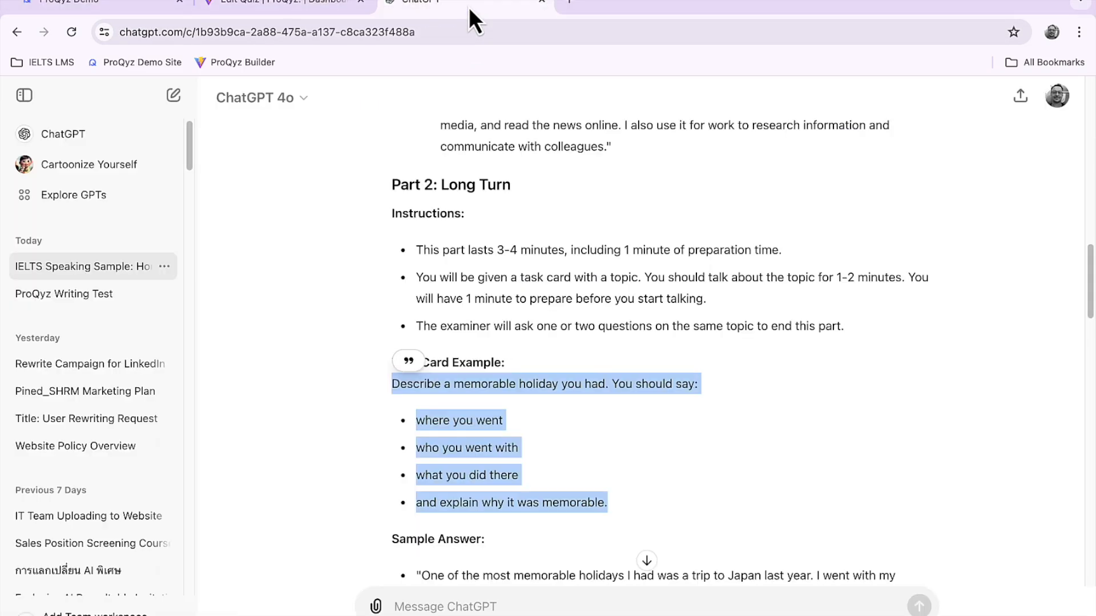
scroll(587, 345, down, 10)
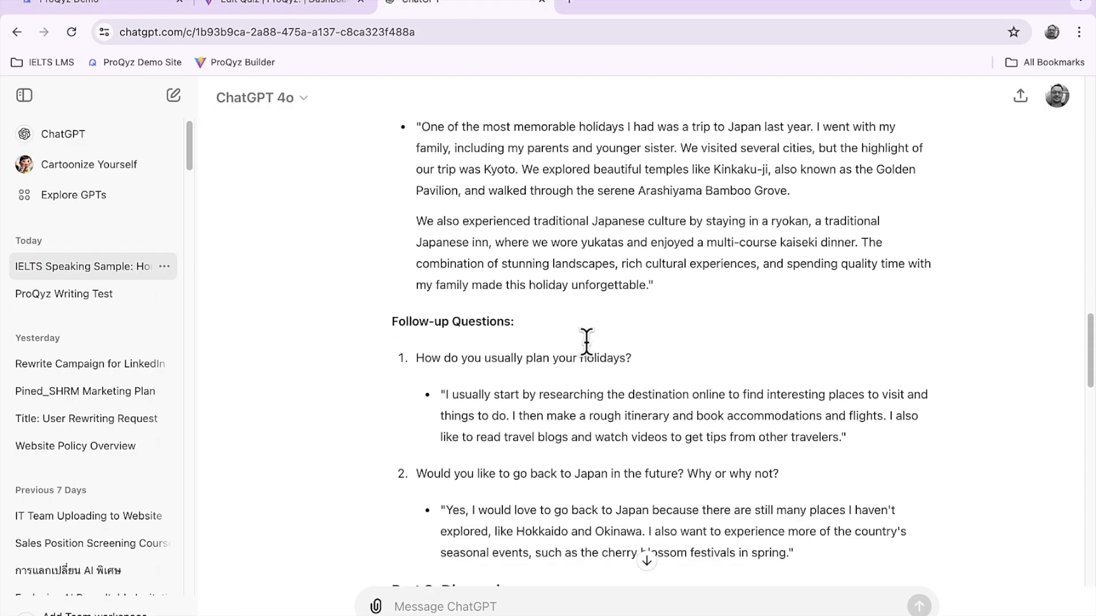
scroll(586, 342, down, 5)
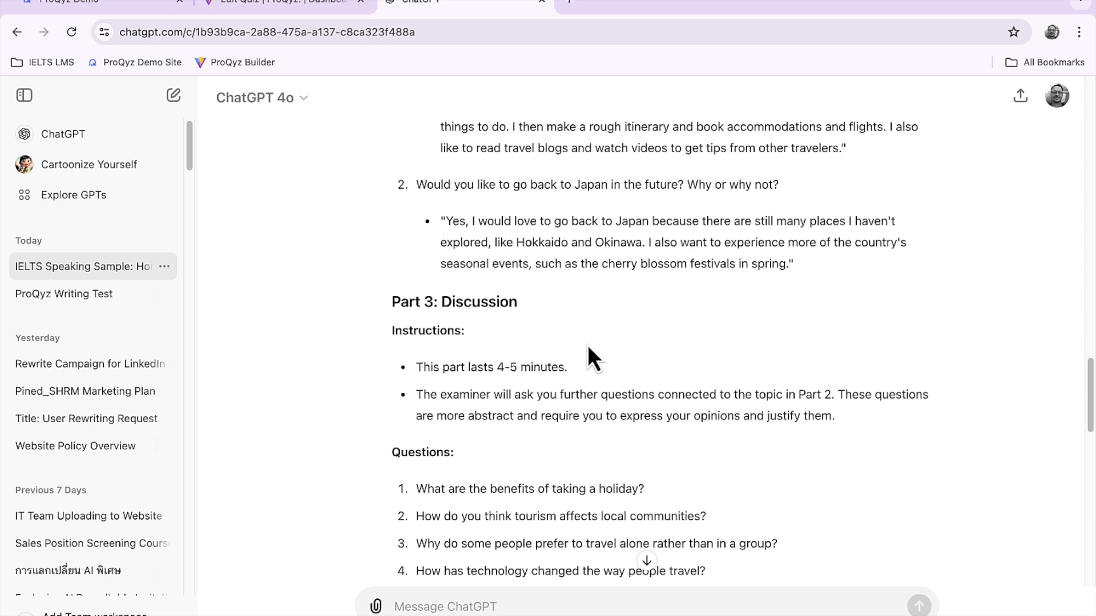
drag(644, 376, 420, 377)
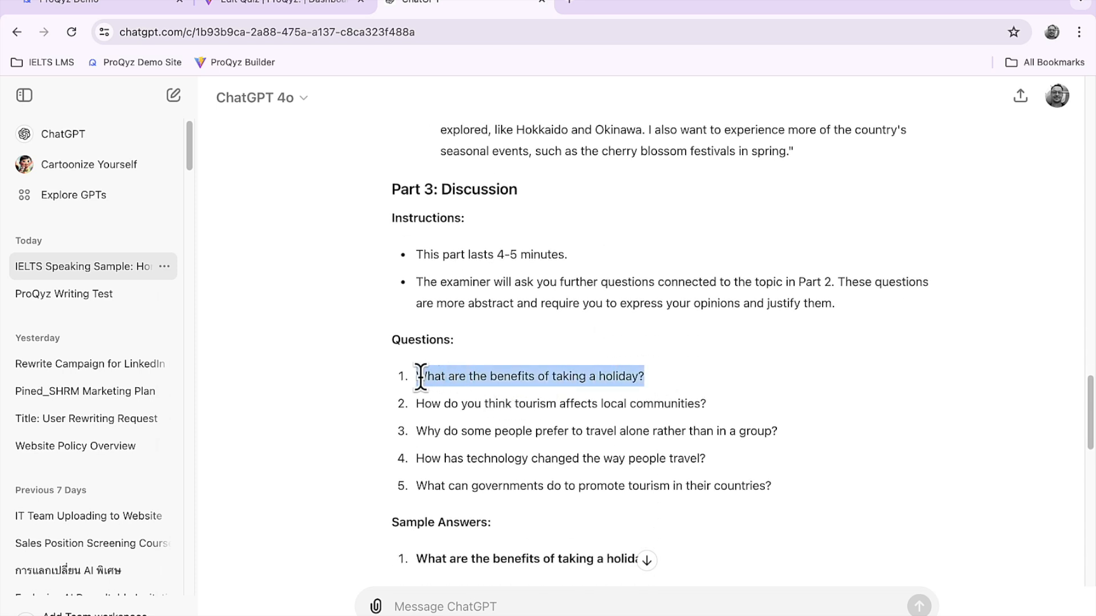
click(292, 7)
click(477, 194)
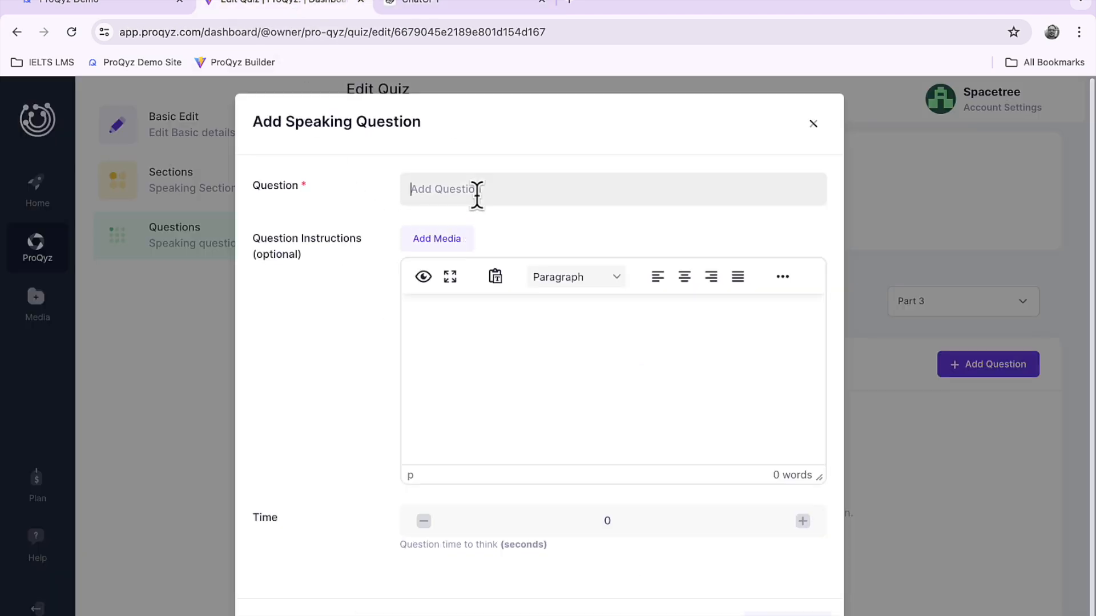
key(ctrl+v)
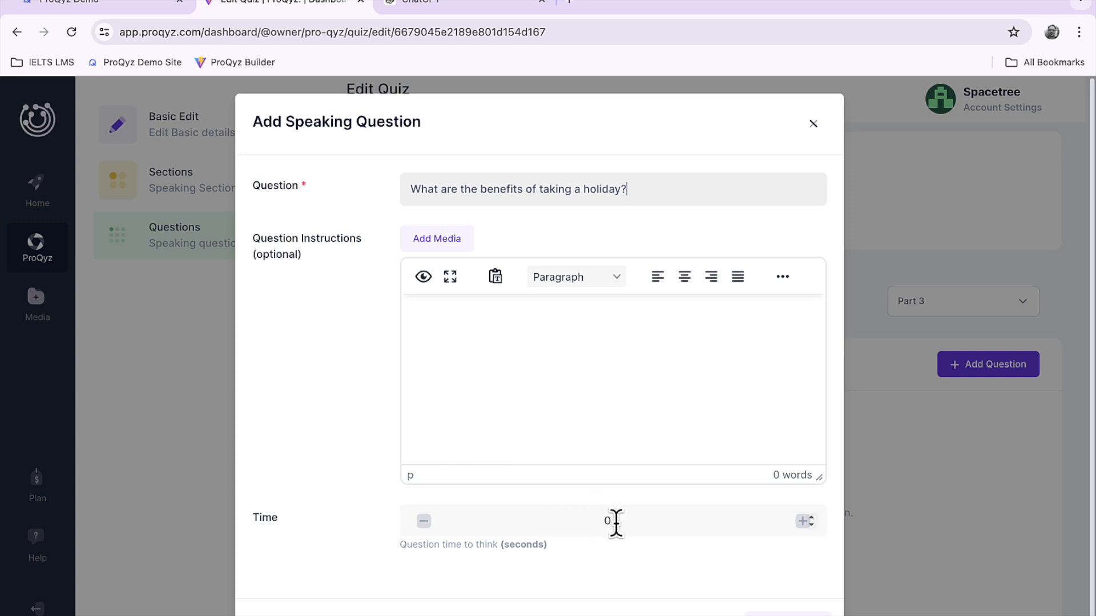
click(787, 614)
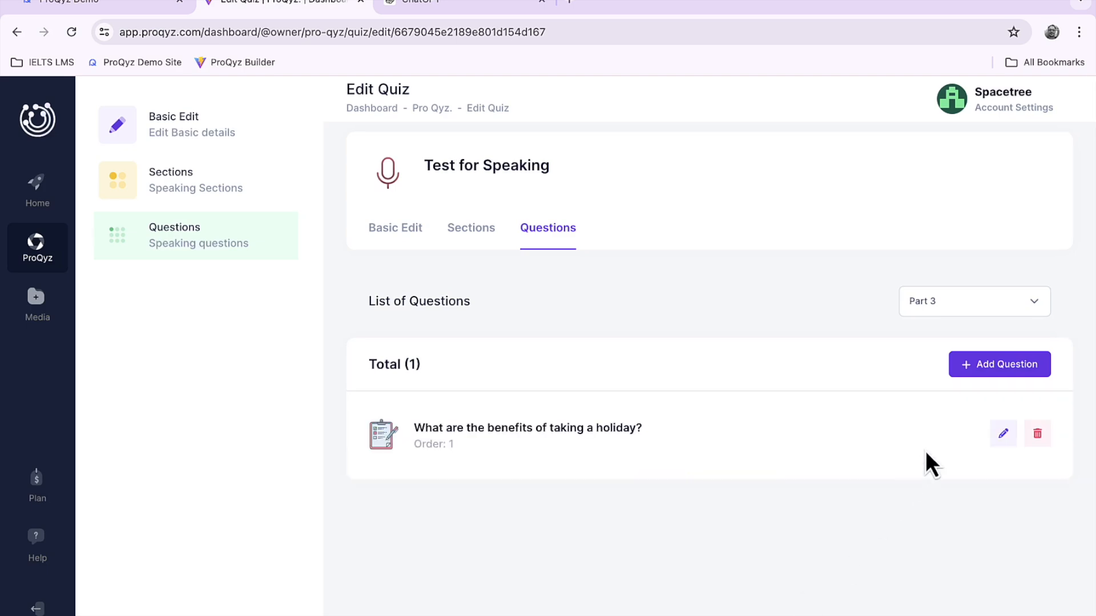
Step: Add a second Part 3 question, "How do you think tourism affects local communities?", copied from ChatGPT
click(986, 370)
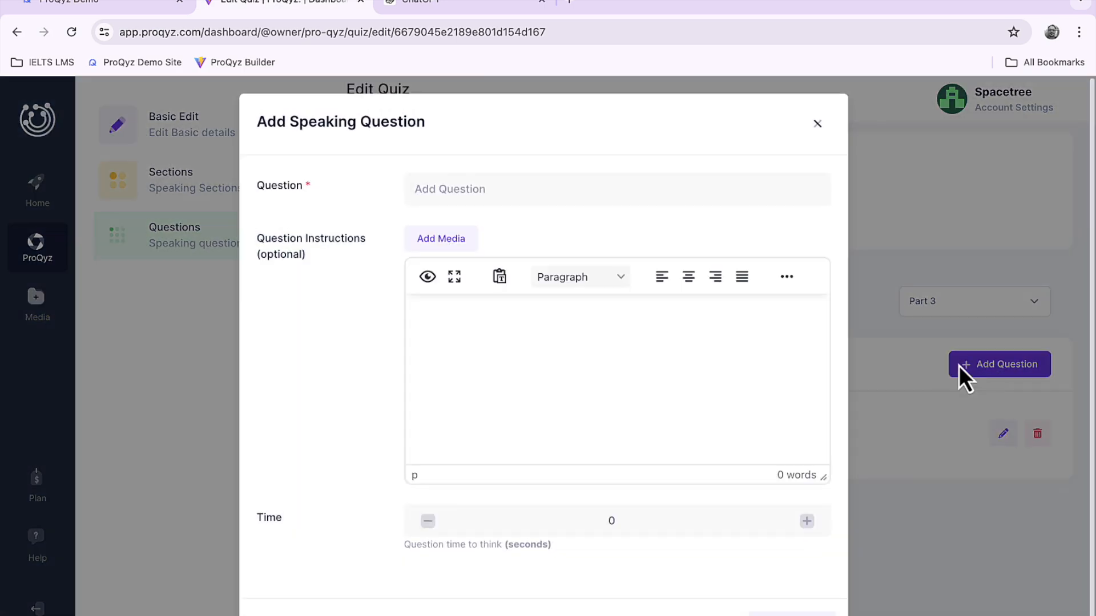
click(478, 6)
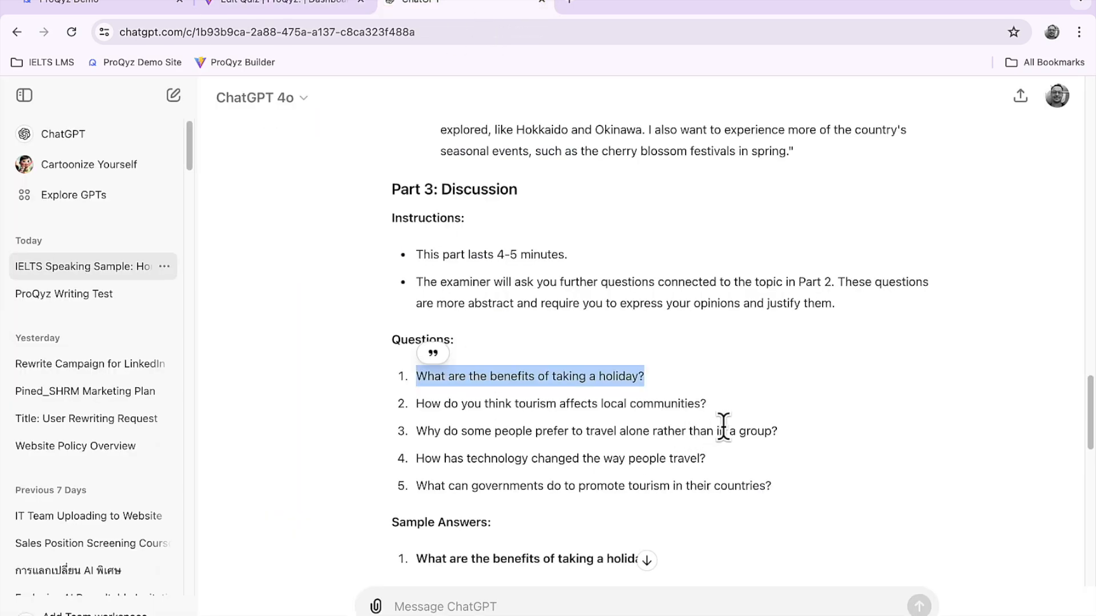
drag(708, 404, 418, 403)
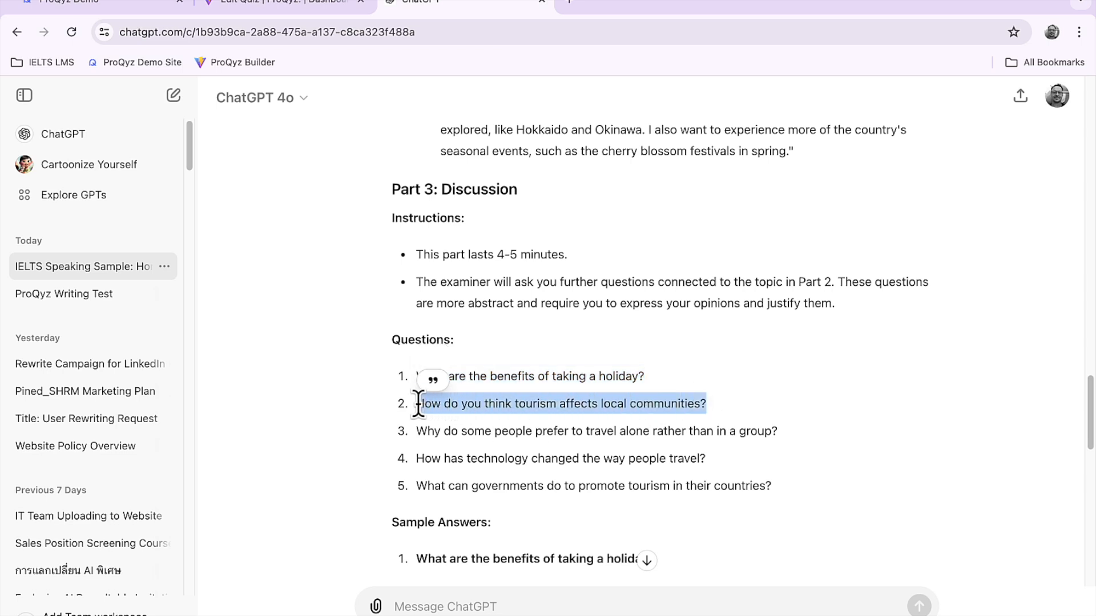
click(305, 5)
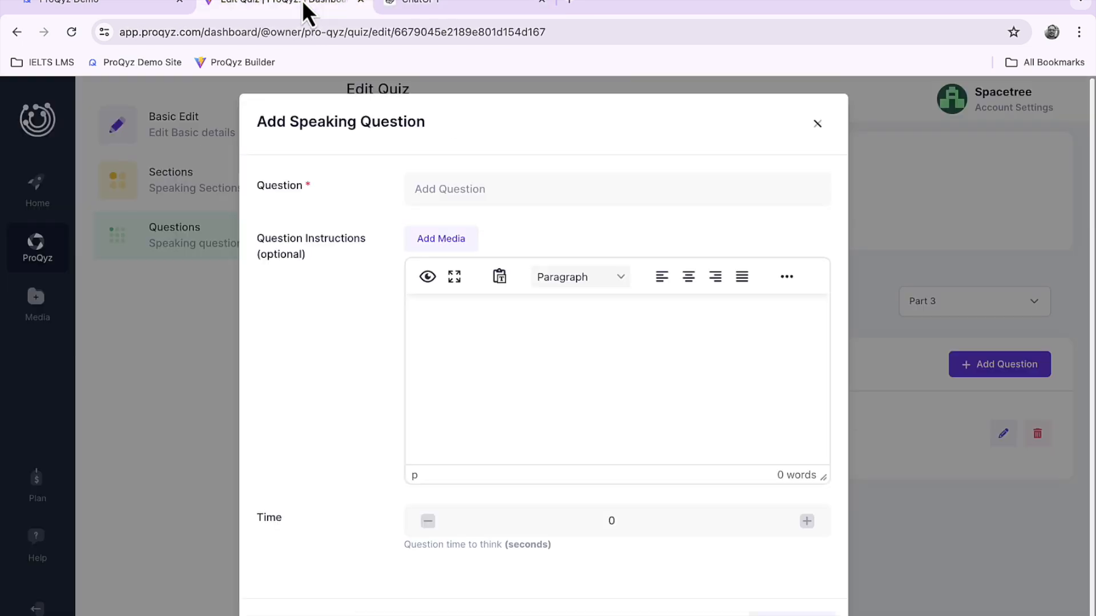
click(480, 189)
key(ctrl+v)
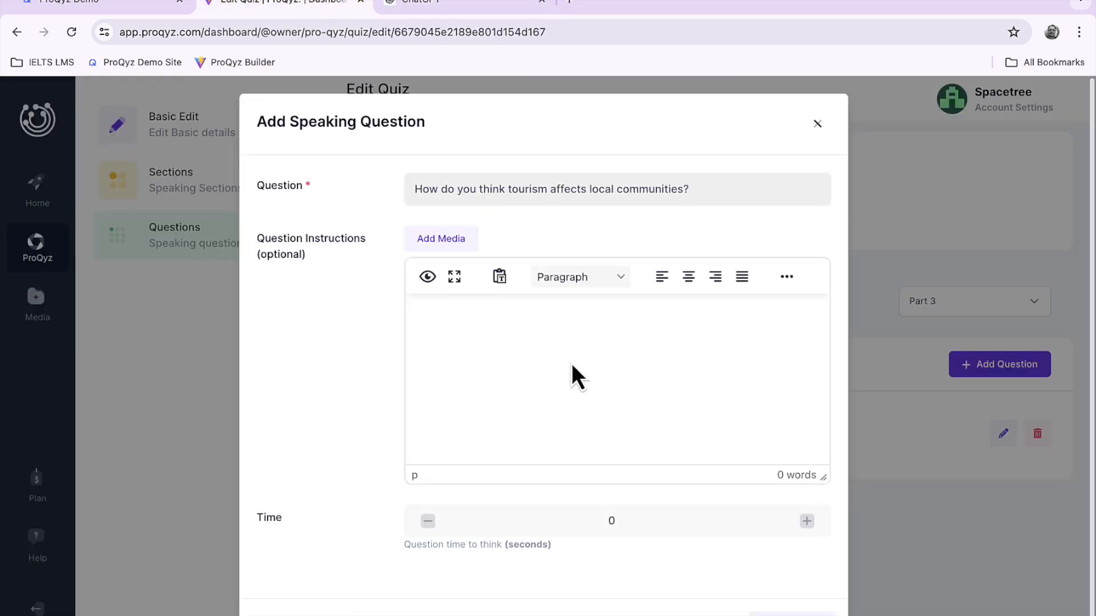
click(791, 608)
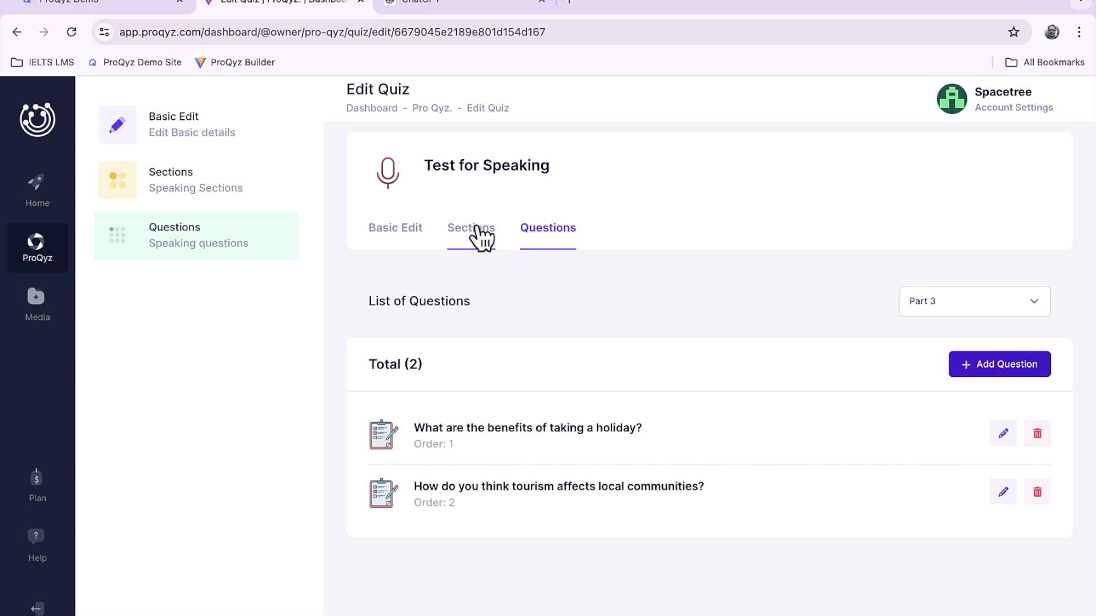
Step: Review the quiz's sections and basic details, and go back to the ProQyz quizzes overview
click(480, 236)
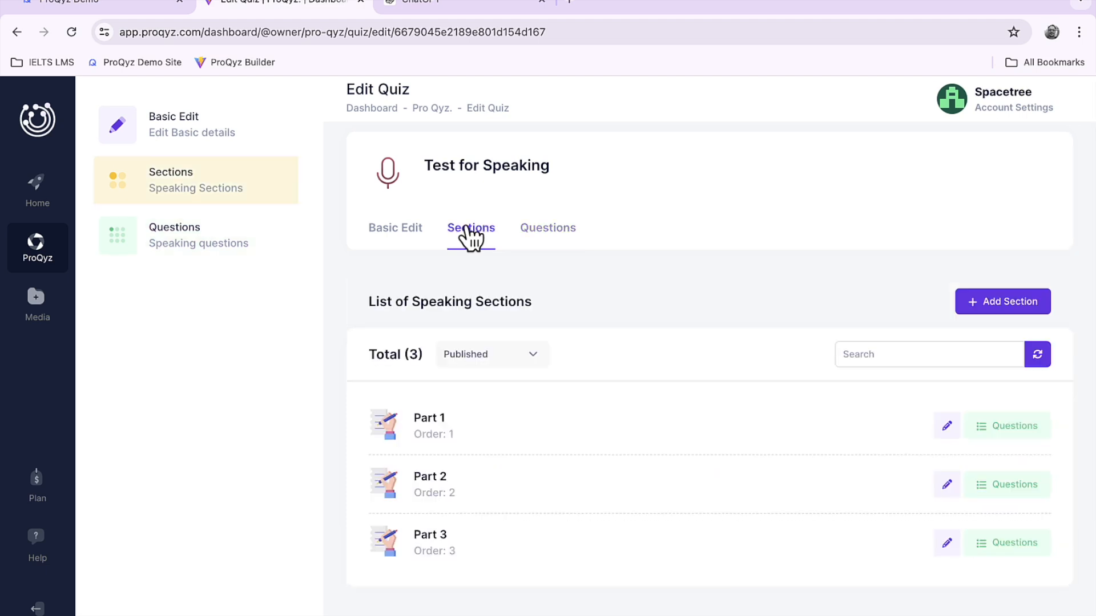
click(406, 240)
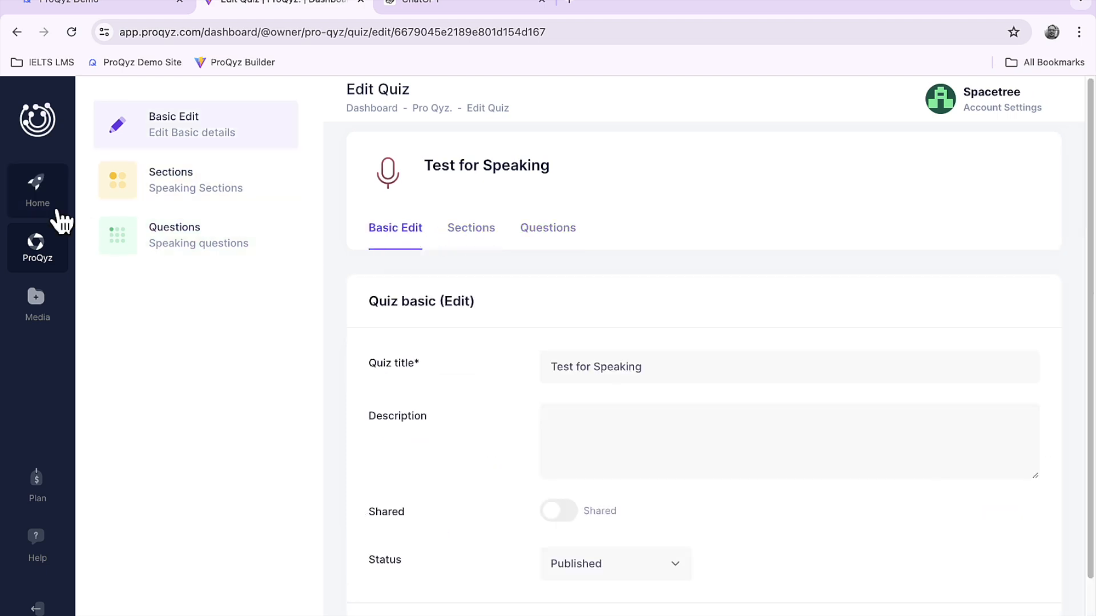
click(37, 245)
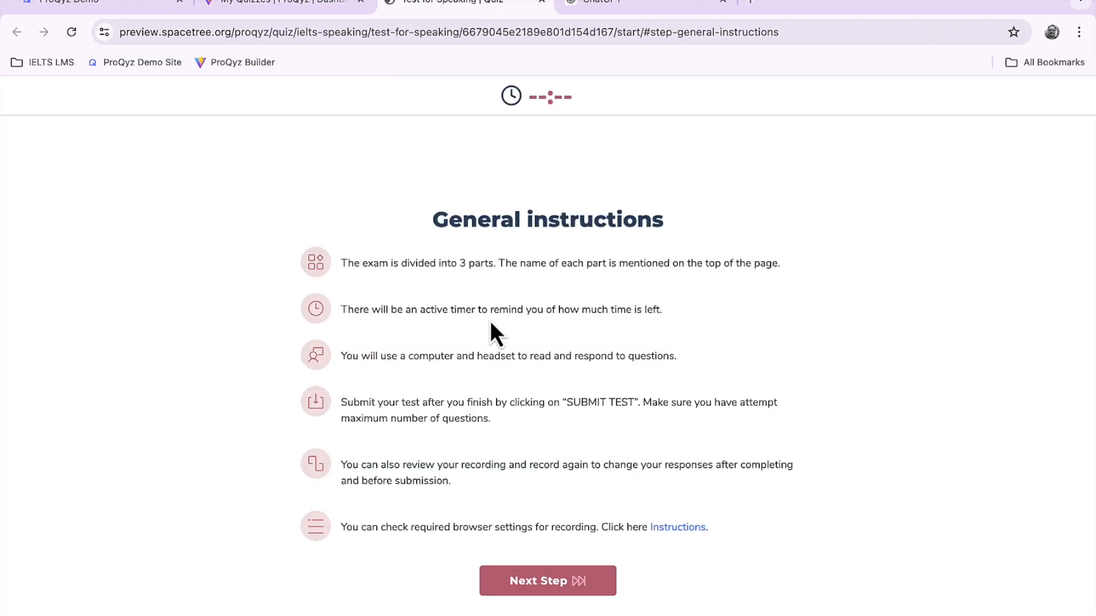
Step: Proceed past the general instructions in the test preview and skip the microphone test to begin the exam
click(546, 593)
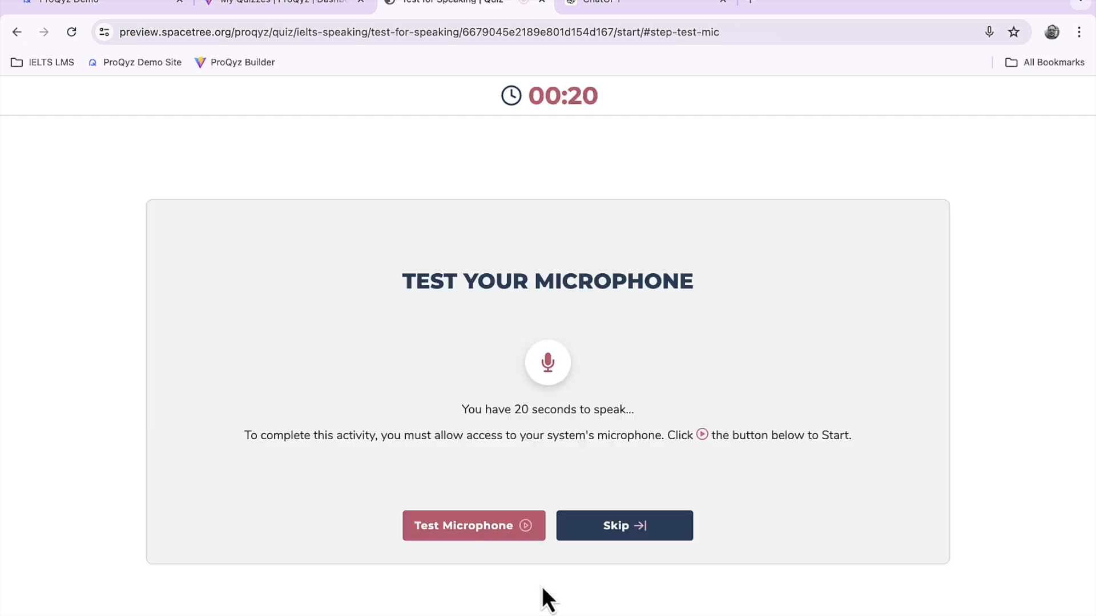
click(615, 528)
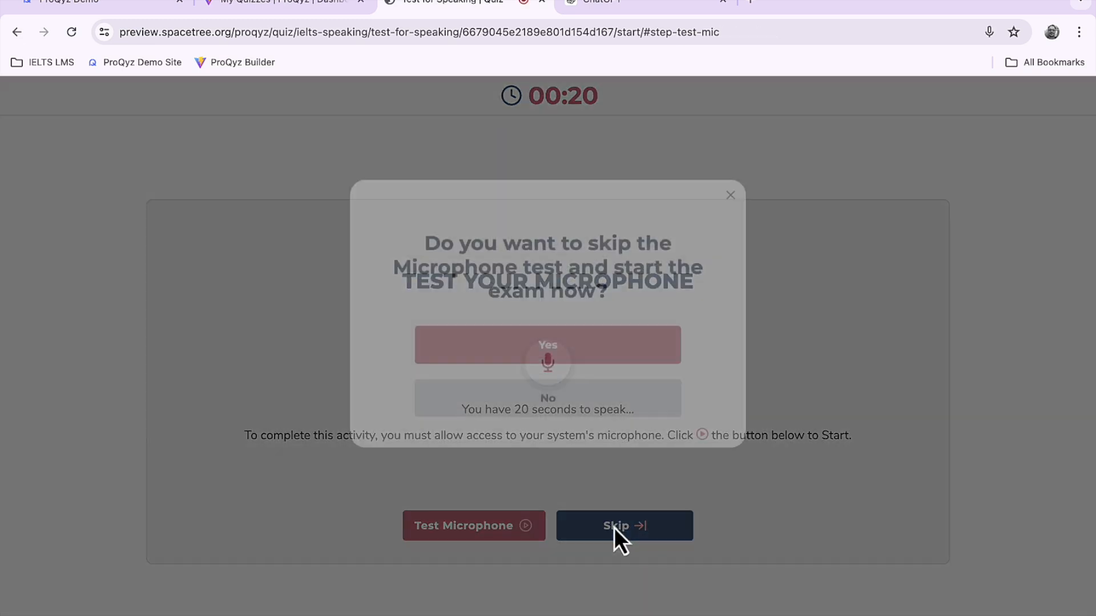
click(548, 402)
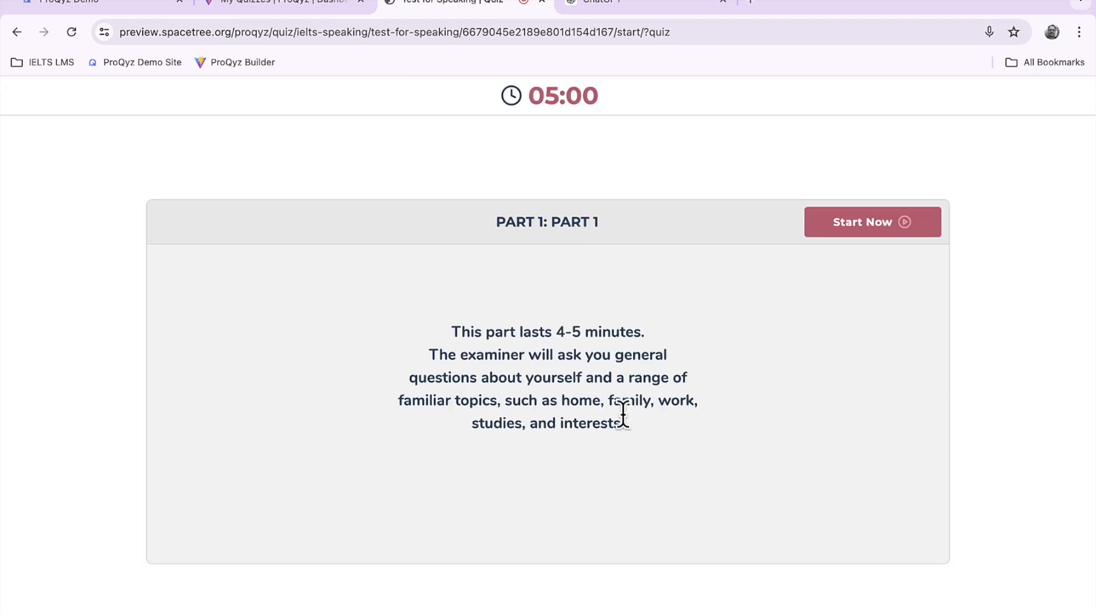
Step: Start Part 1 of the speaking test, go through both of its questions and finish the part
click(856, 222)
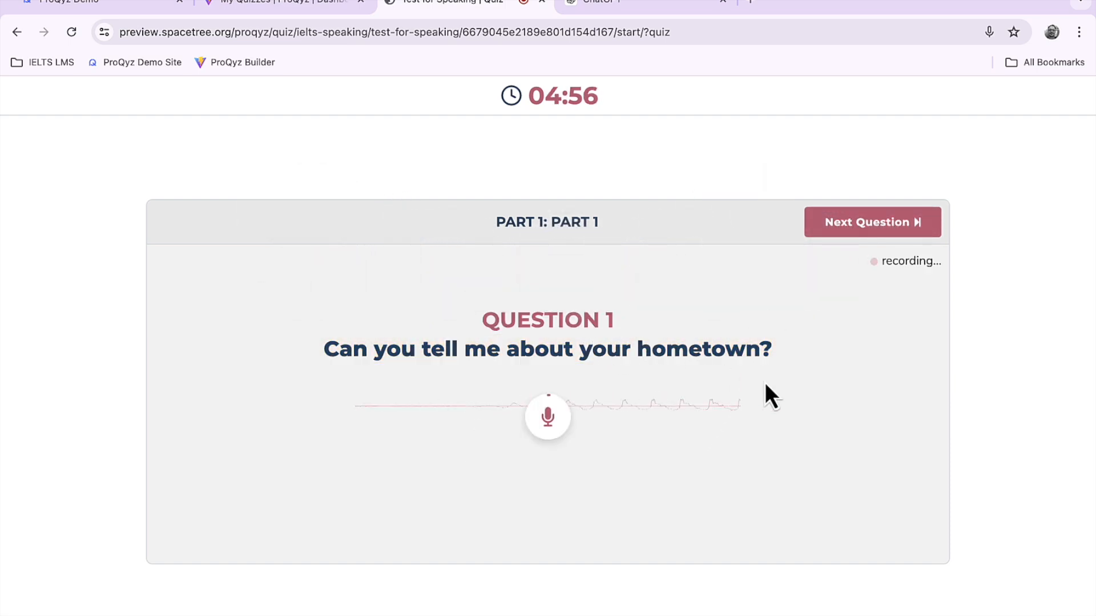
click(856, 224)
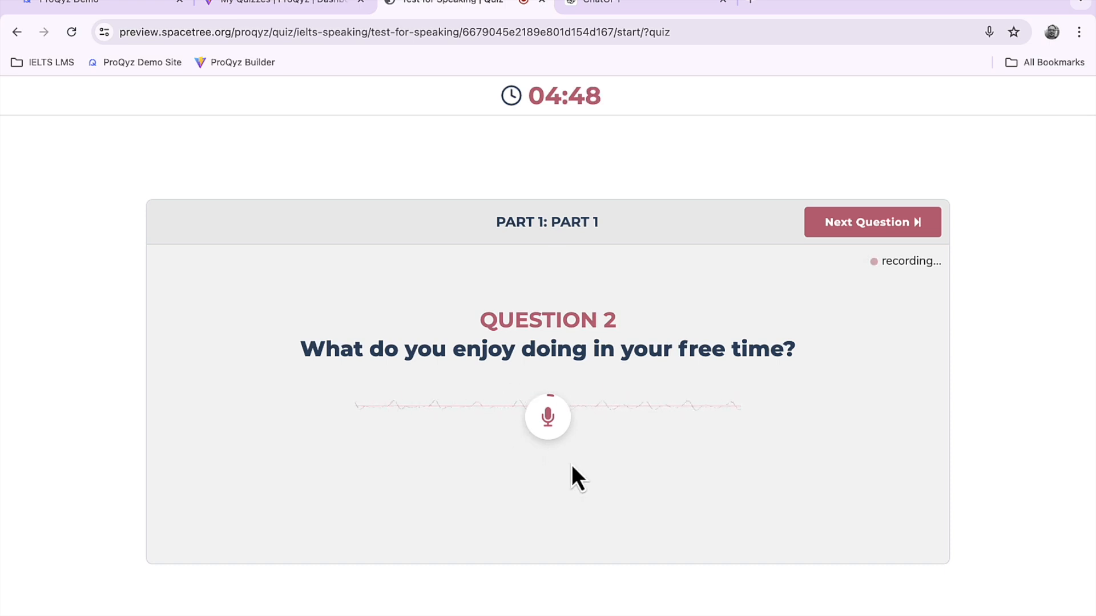
click(860, 233)
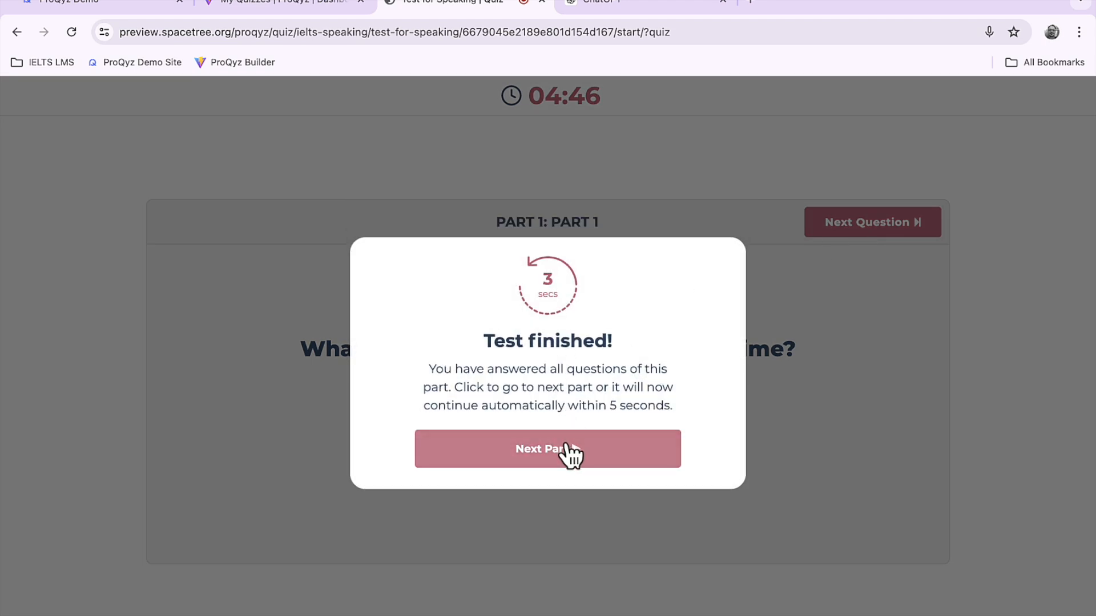
click(566, 446)
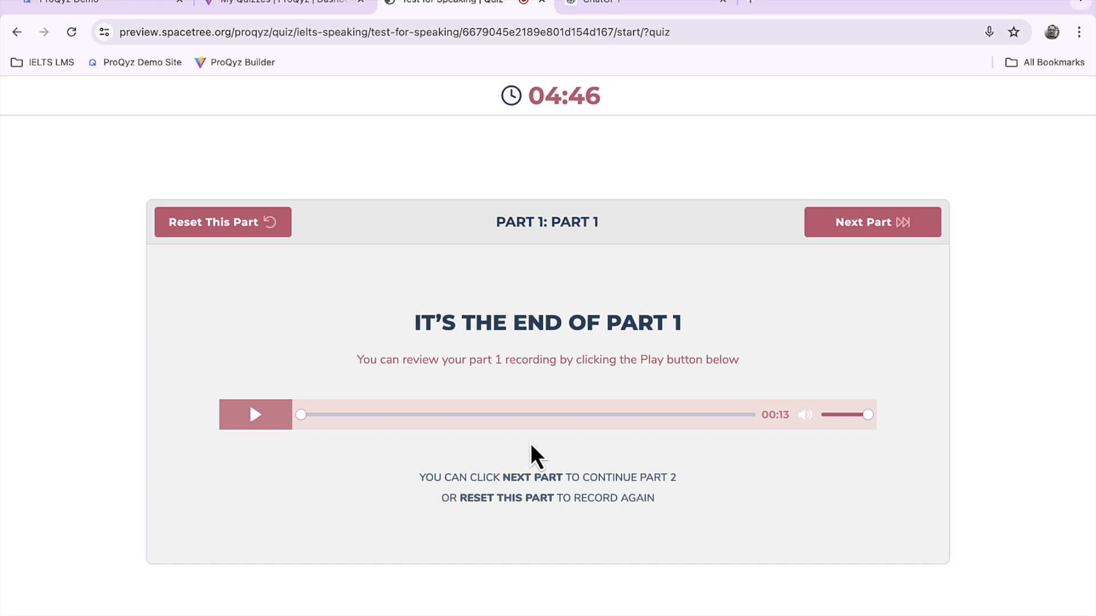
Step: Continue to Part 2, start its holiday question, end the thinking time early and finish the part
click(866, 226)
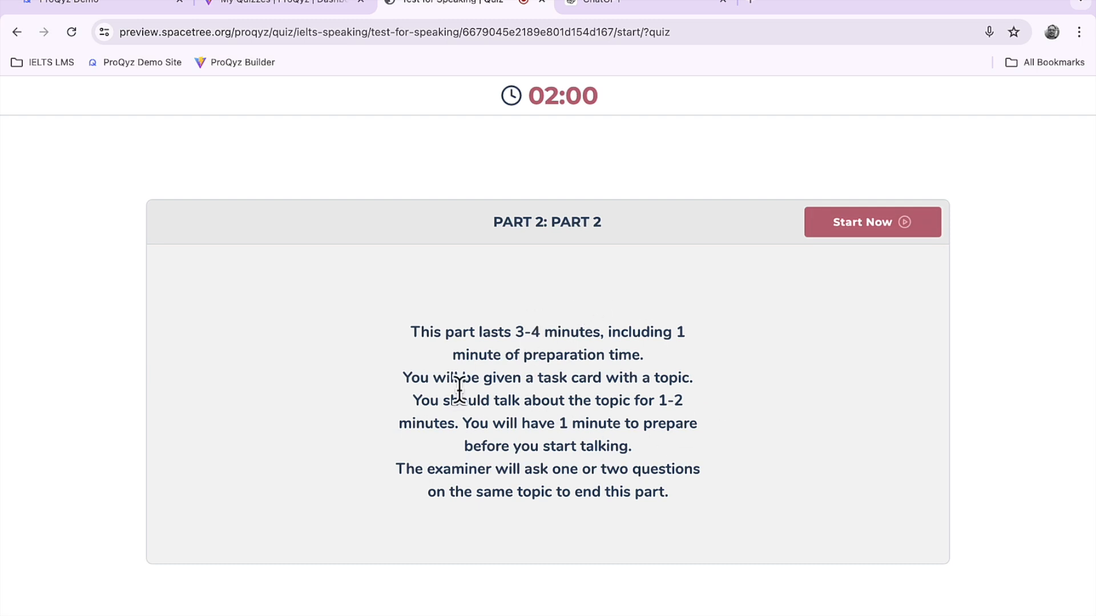
click(859, 227)
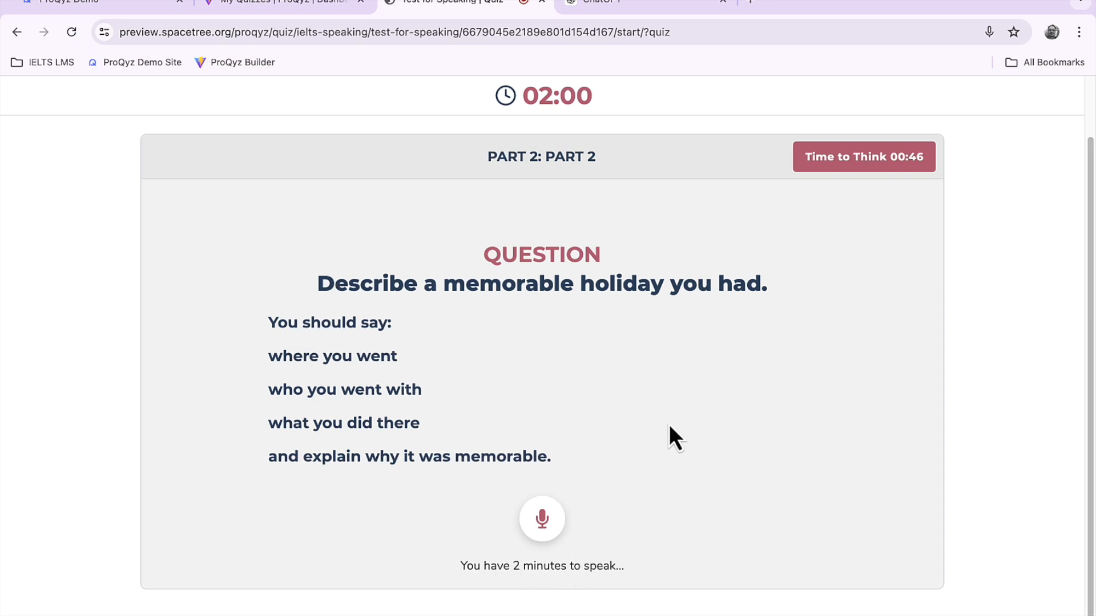
scroll(670, 428, up, 1)
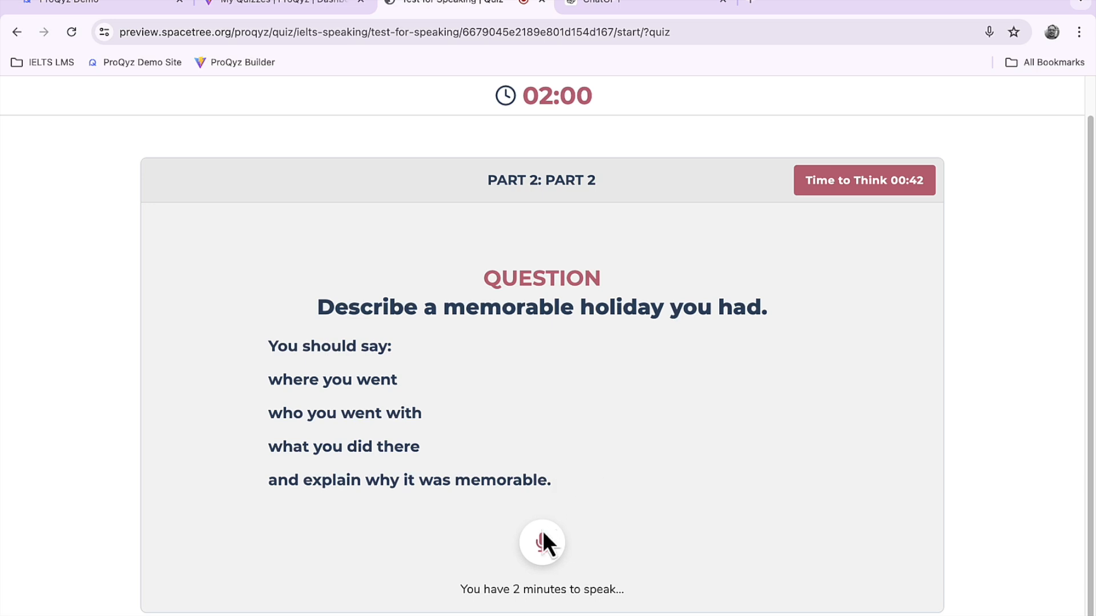
click(873, 180)
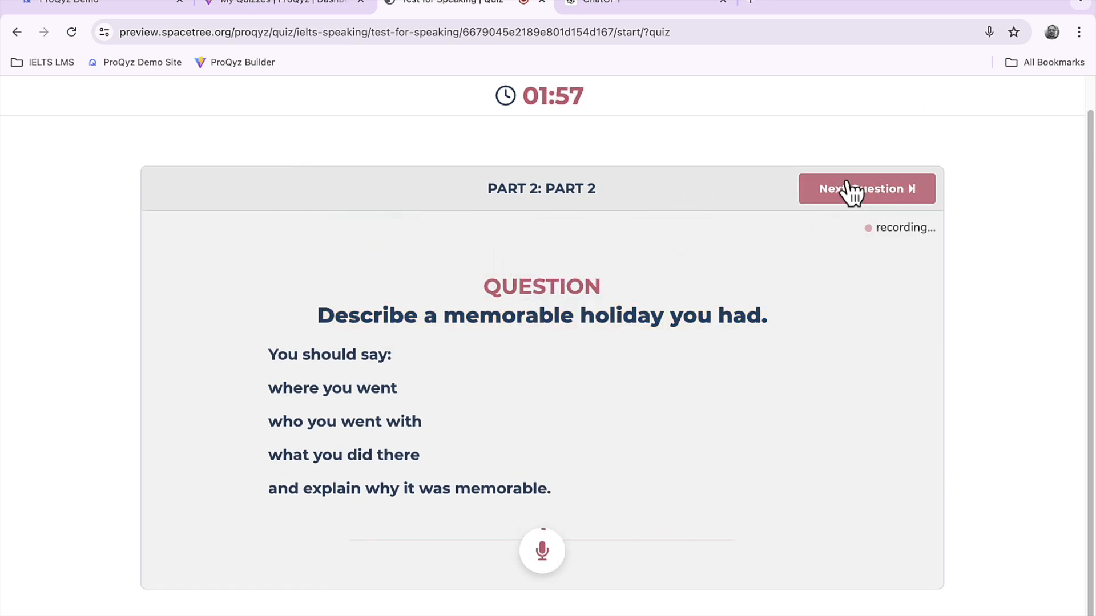
click(846, 183)
click(560, 446)
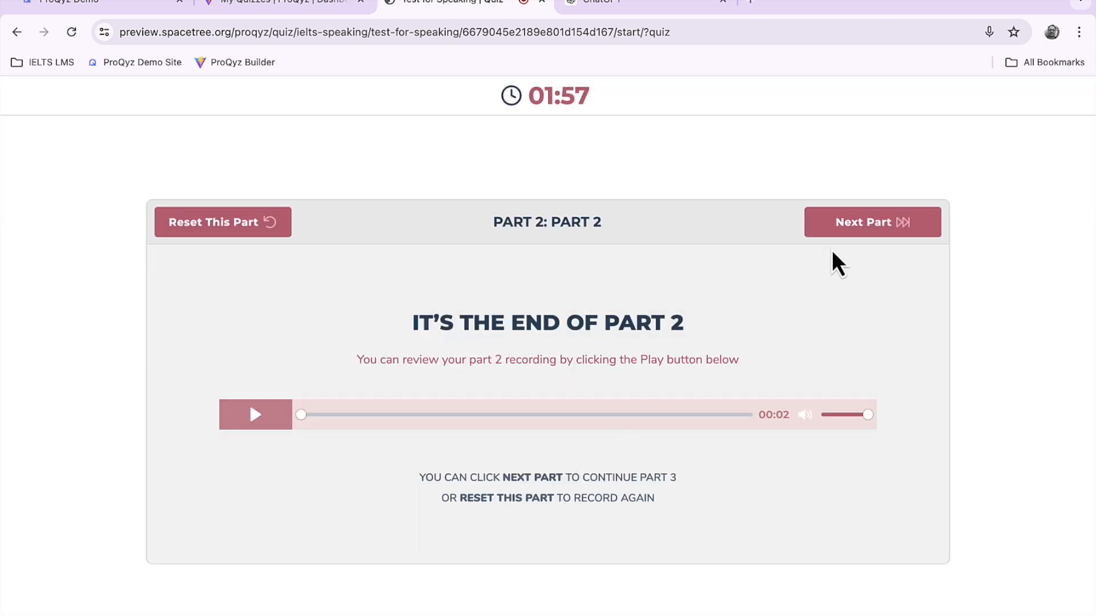
Step: Continue to Part 3, start it to preview its first question, and return to the My Quizzes page
click(864, 223)
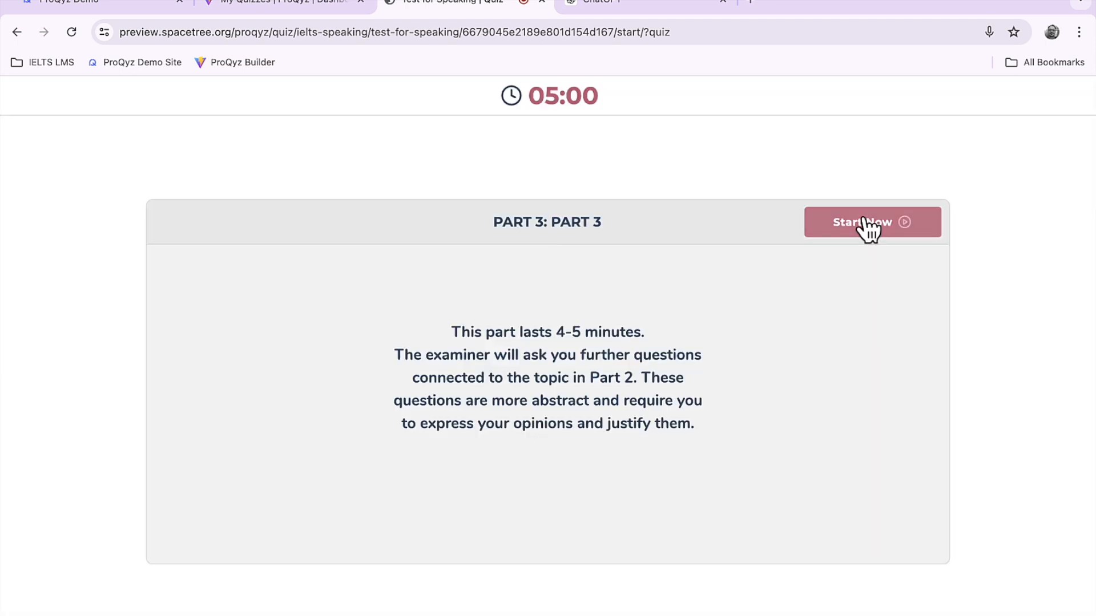
click(864, 221)
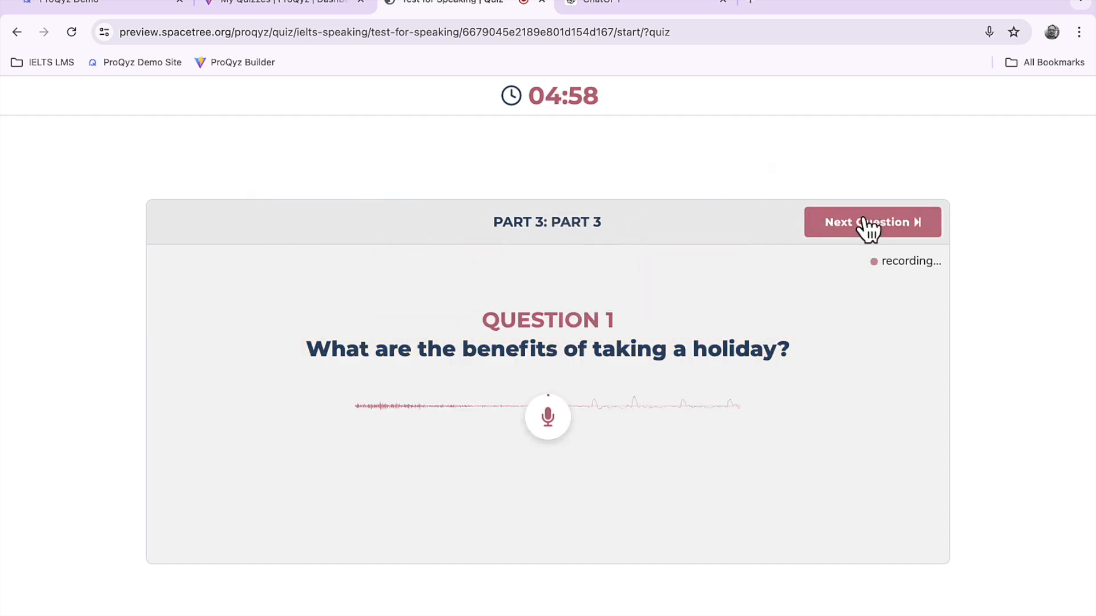
key(ctrl+shift+Tab)
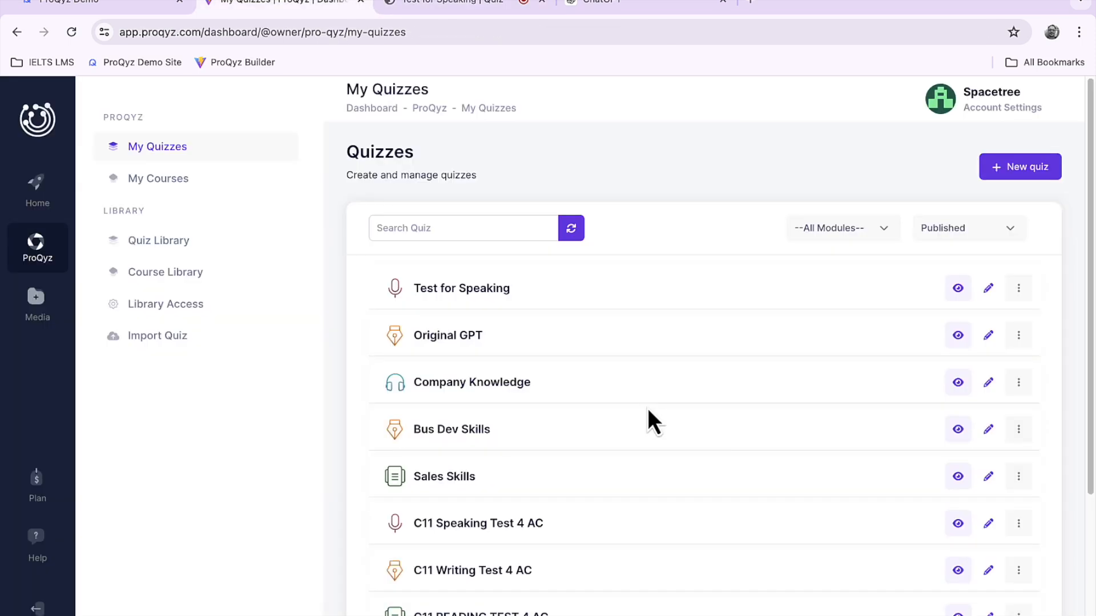